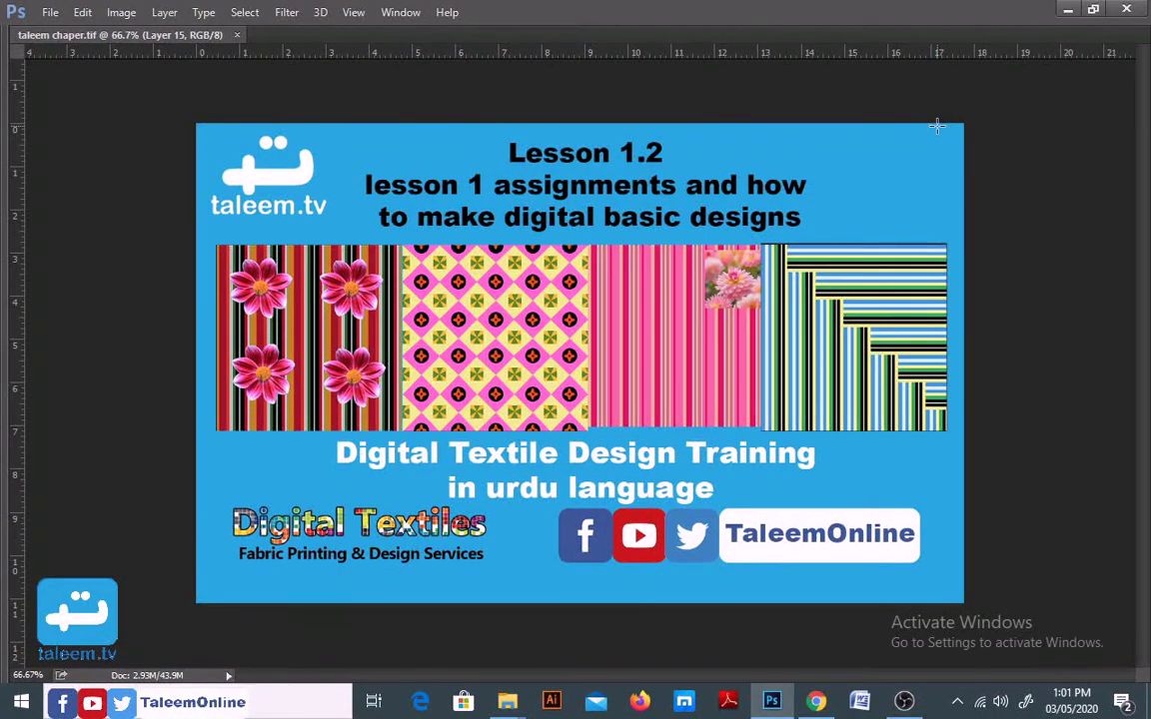
Close the lesson banner document and open demo 2.tif with its pink stripes and flower photo.
{"action": "left_click", "coordinate": [238, 36]}
{"action": "left_click", "coordinate": [50, 12]}
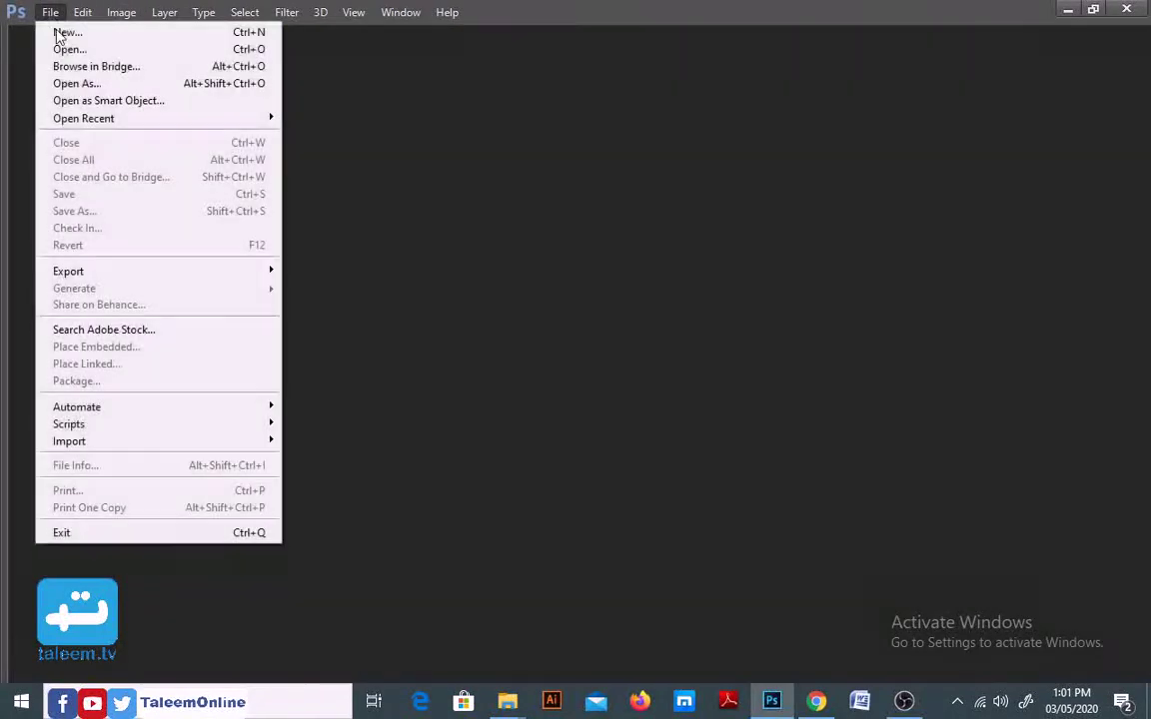
{"action": "left_click", "coordinate": [75, 50]}
{"action": "left_click", "coordinate": [280, 140]}
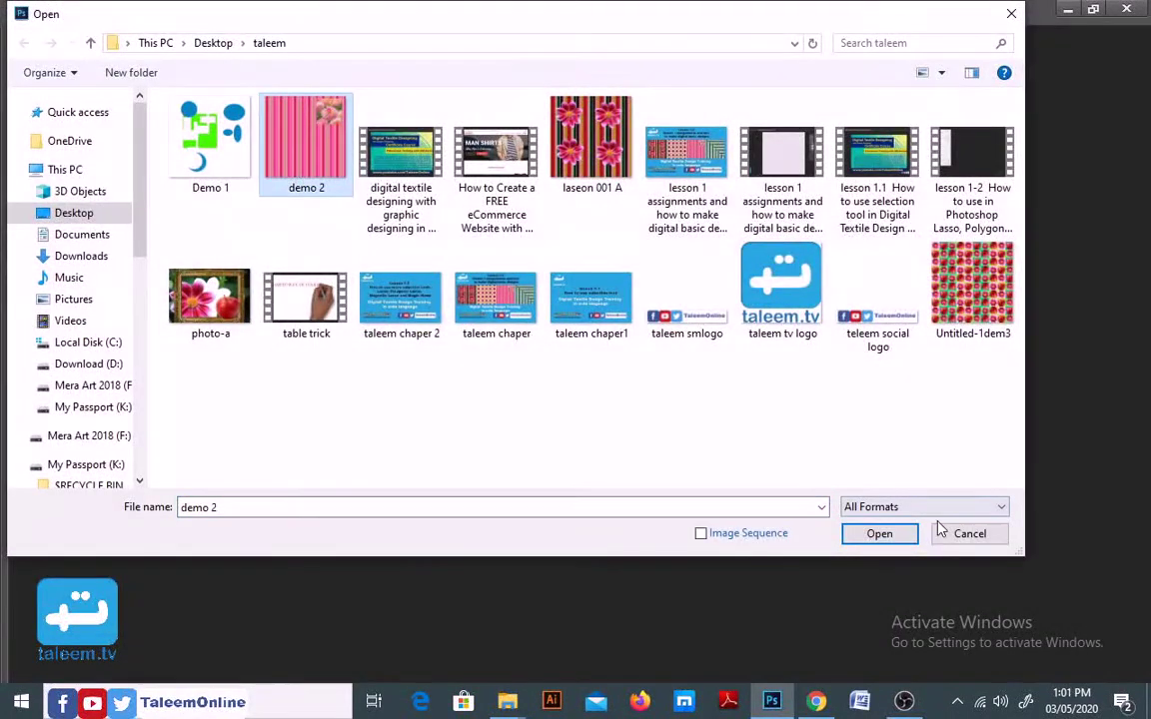
{"action": "left_click", "coordinate": [899, 534]}
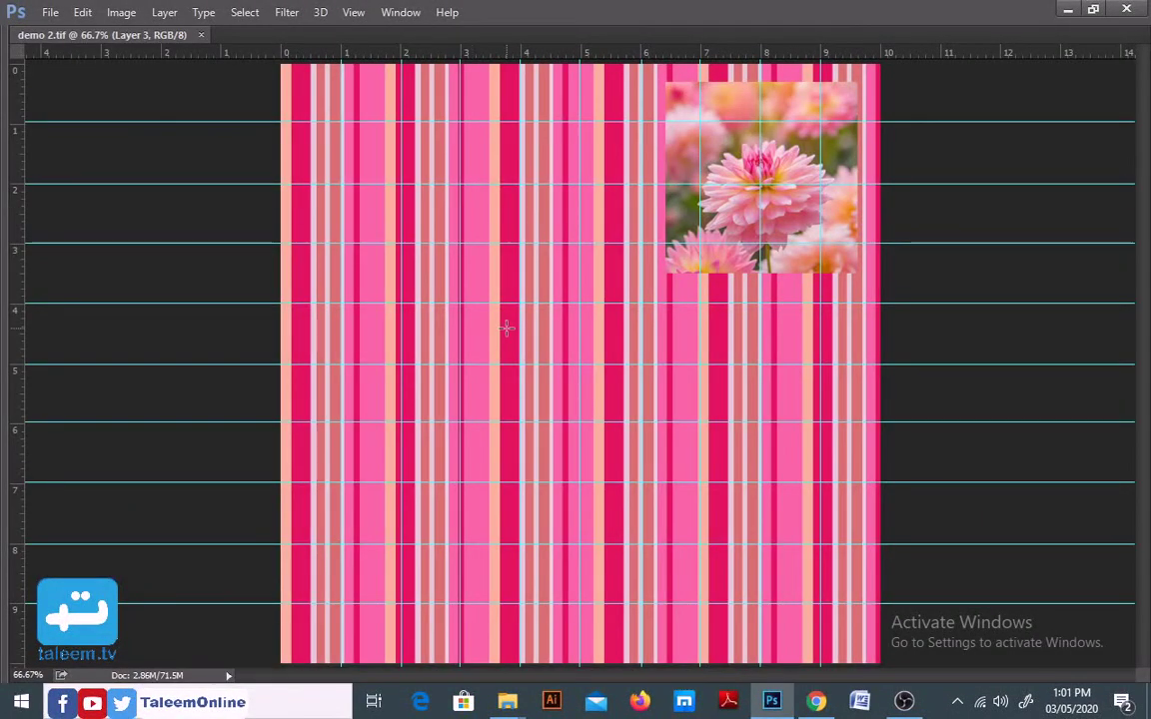
Show the Layers panel, zoom the canvas to 50%, reposition a vertical guide, and restore the toolbars.
{"action": "key", "text": "F7"}
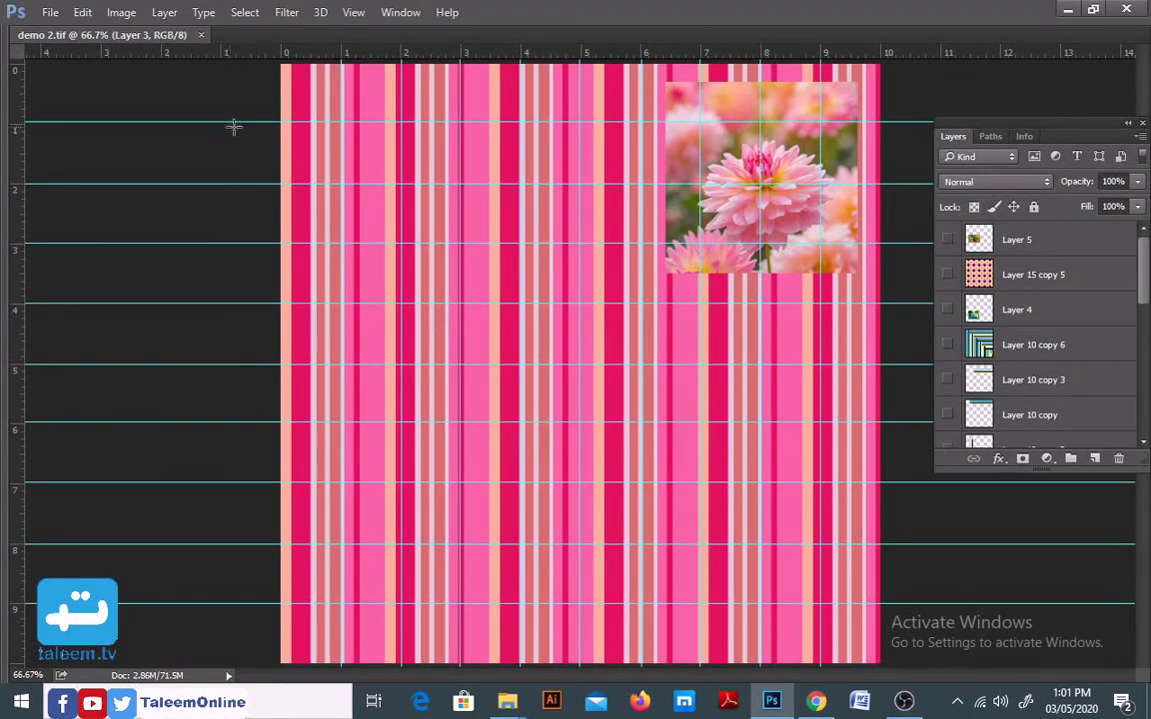
{"action": "left_click", "coordinate": [353, 150], "text": "alt"}
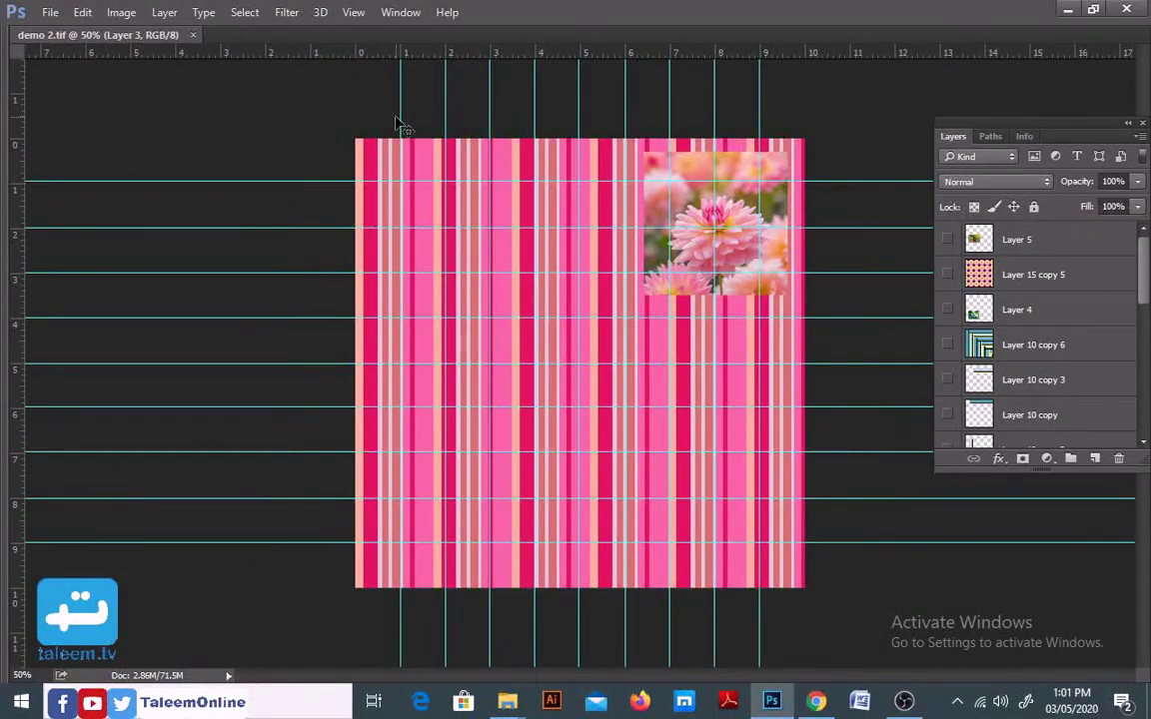
{"action": "mouse_move", "coordinate": [400, 117]}
{"action": "left_mouse_down"}
{"action": "mouse_move", "coordinate": [414, 131]}
{"action": "mouse_move", "coordinate": [400, 137]}
{"action": "left_mouse_up"}
{"action": "key", "text": "Tab"}
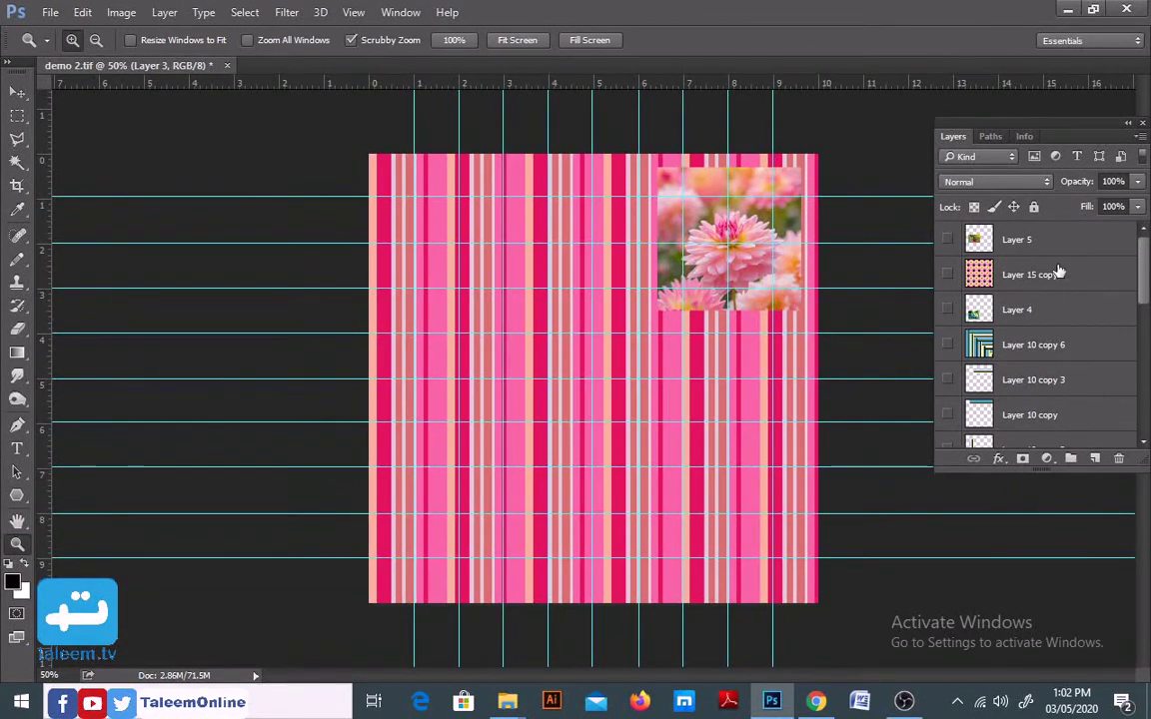
Hide the Layer 3 flower photo and duplicate the striped Layer 7 as Layer 7 copy.
{"action": "scroll", "coordinate": [1039, 290], "scroll_direction": "down", "scroll_amount": 3}
{"action": "scroll", "coordinate": [1018, 310], "scroll_direction": "down", "scroll_amount": 5}
{"action": "scroll", "coordinate": [999, 329], "scroll_direction": "down", "scroll_amount": 3}
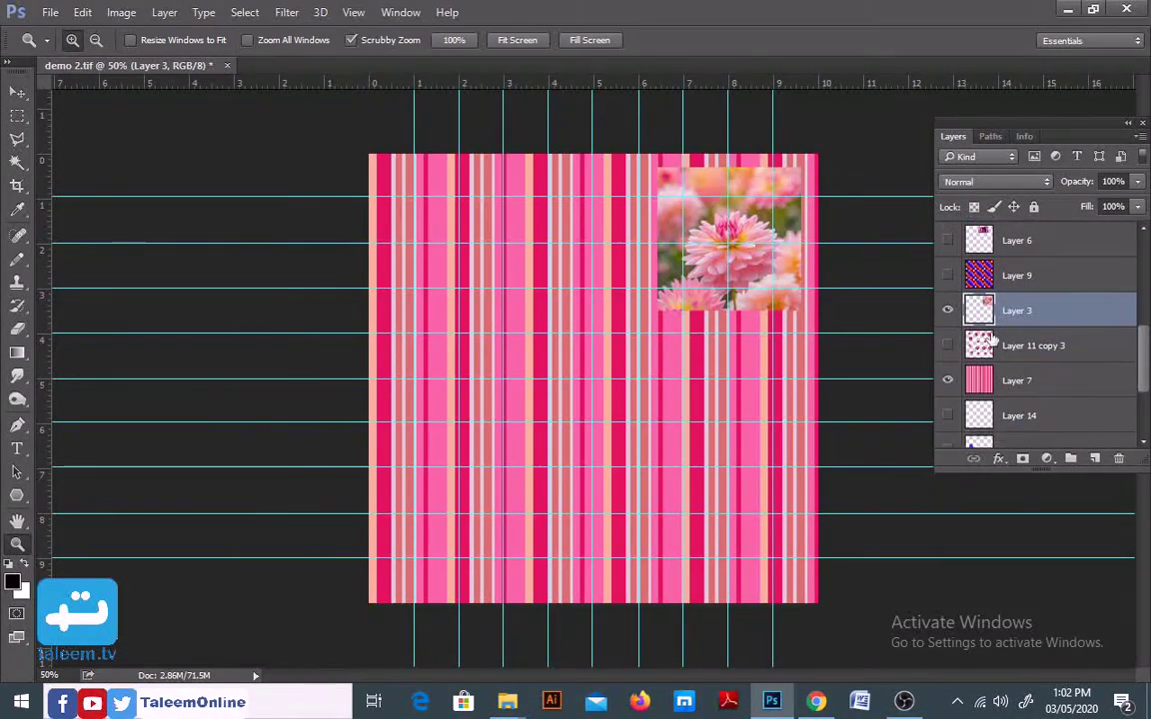
{"action": "left_click", "coordinate": [947, 310]}
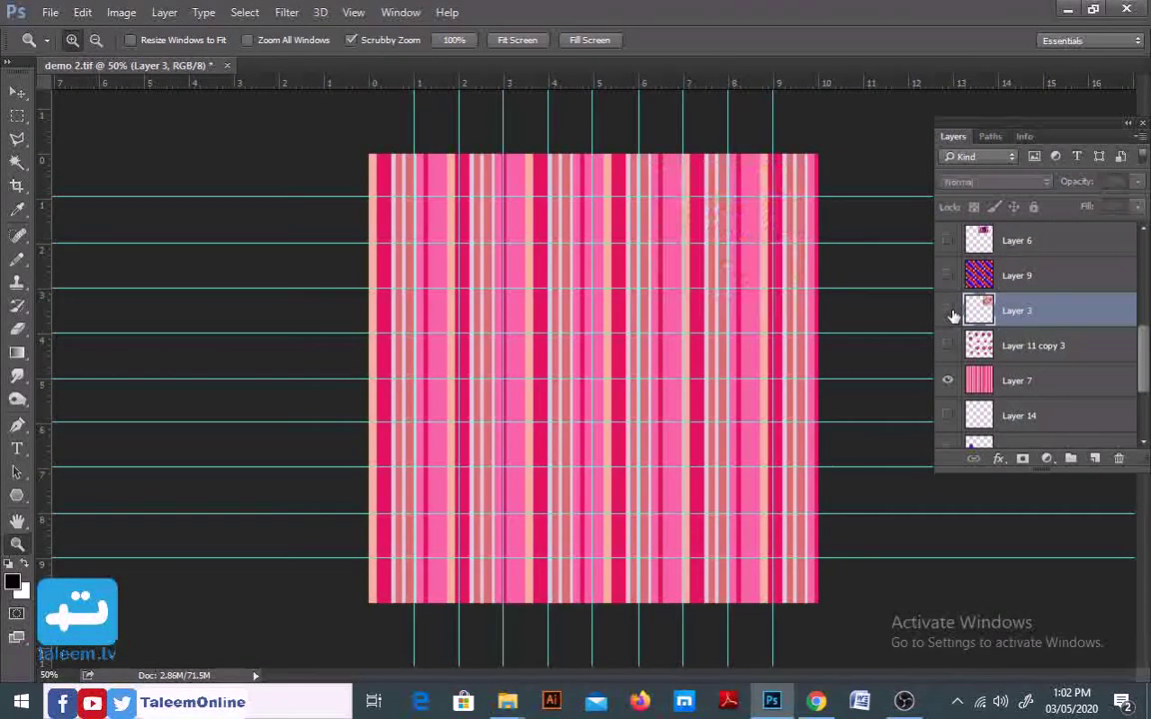
{"action": "left_click", "coordinate": [1030, 382]}
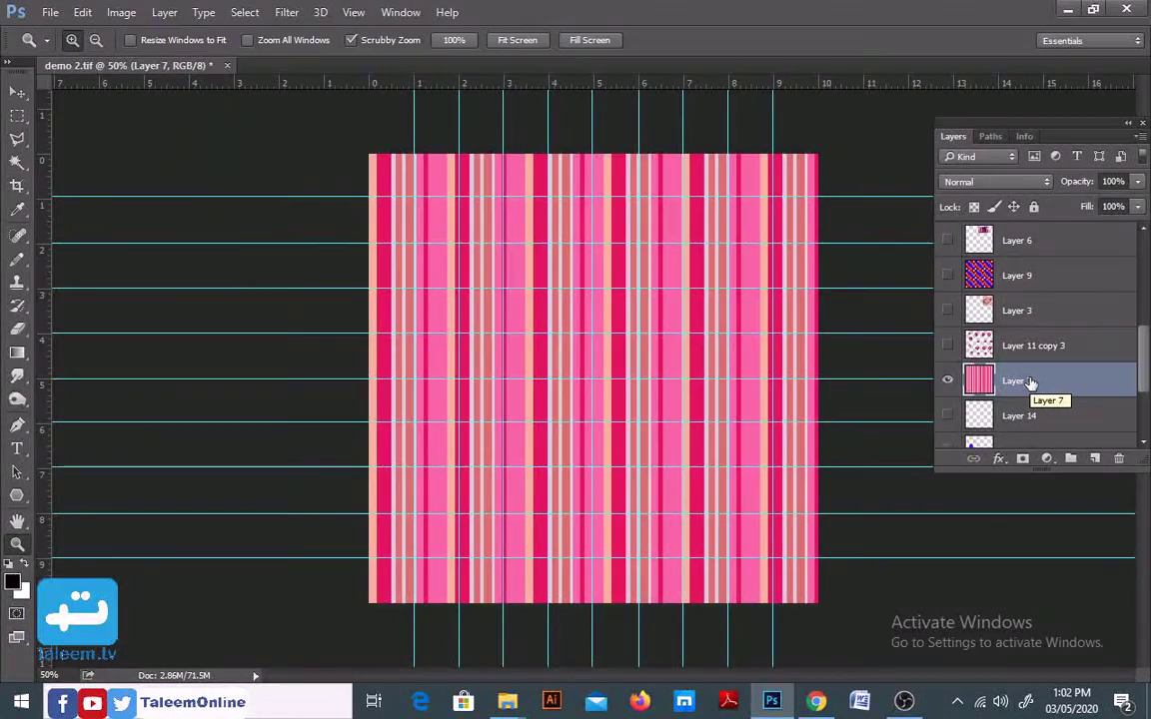
{"action": "key", "text": "ctrl+j"}
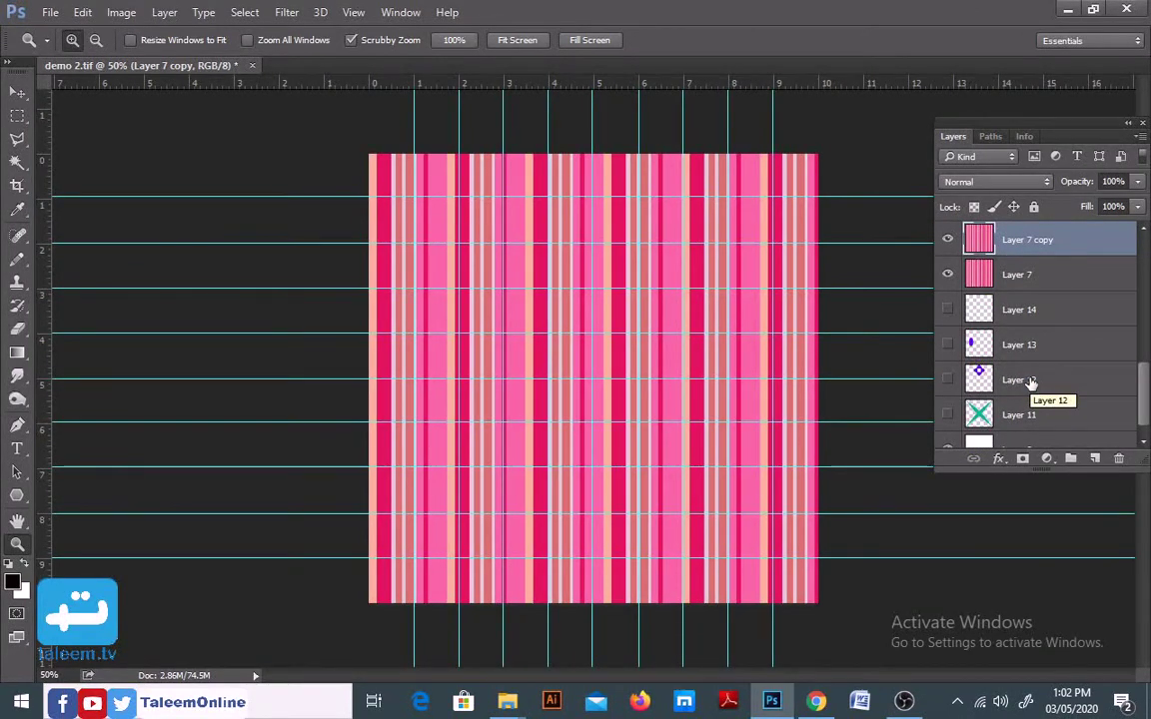
Rotate Layer 7 copy 90° clockwise so its stripes run horizontally, then hide the guides.
{"action": "key", "text": "ctrl+t"}
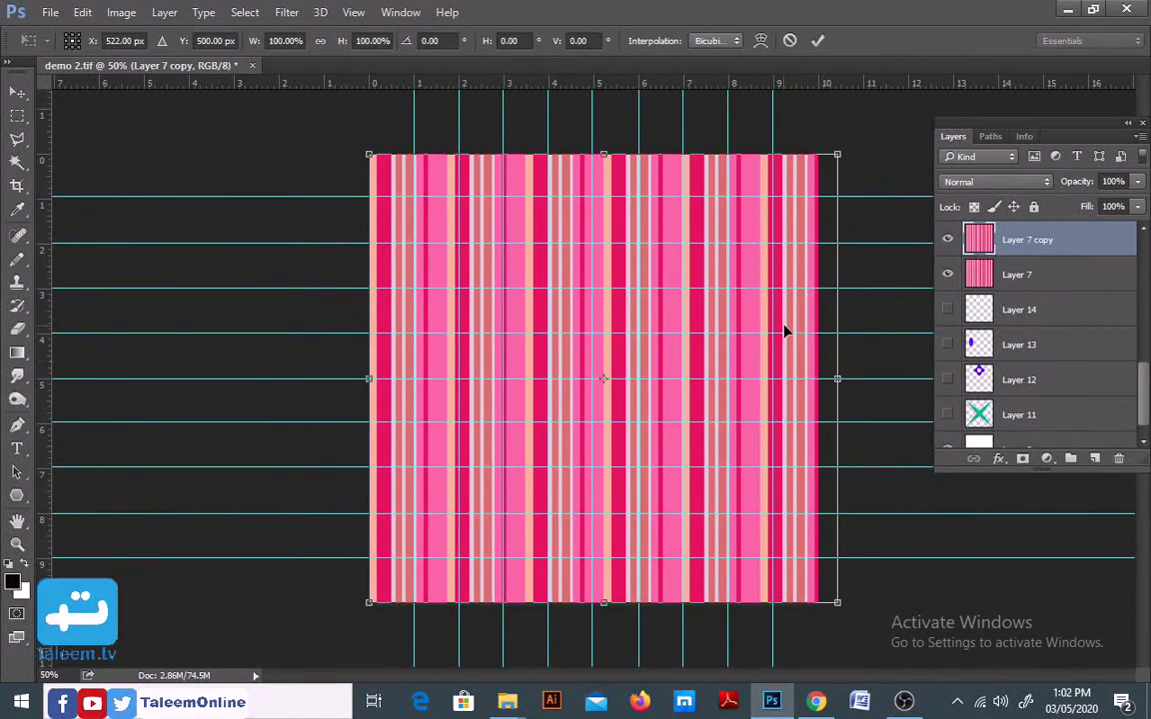
{"action": "right_click", "coordinate": [789, 332]}
{"action": "left_click", "coordinate": [869, 549]}
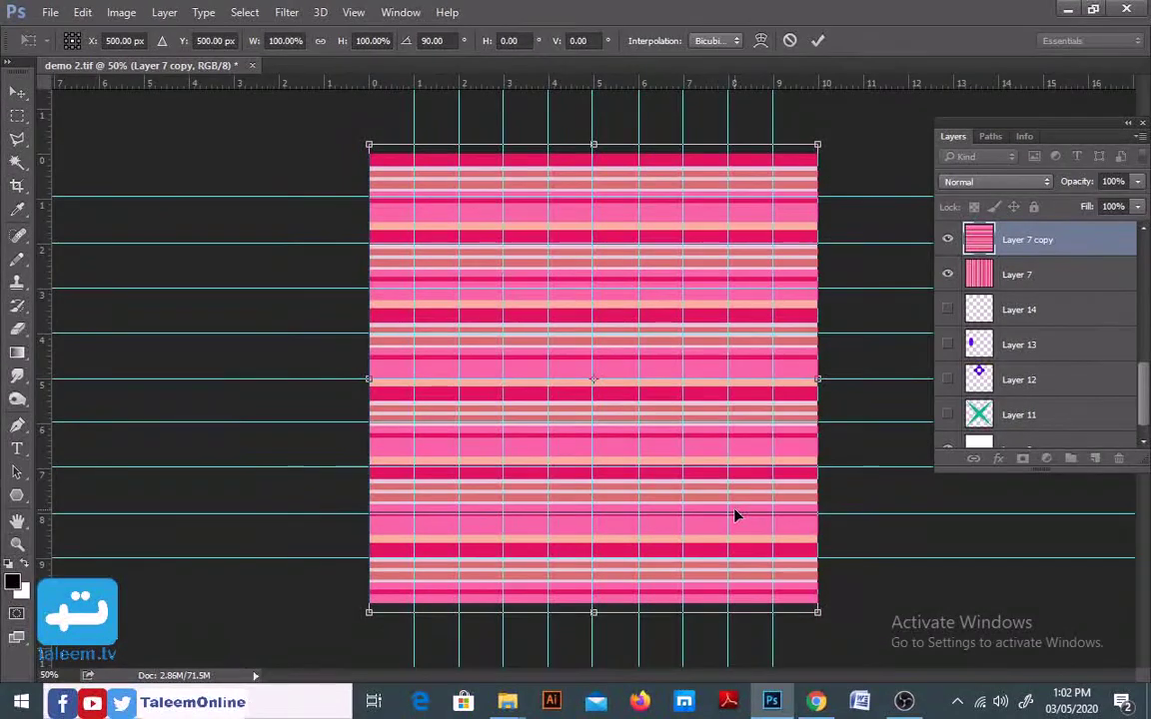
{"action": "key", "text": "Return"}
{"action": "key", "text": "z"}
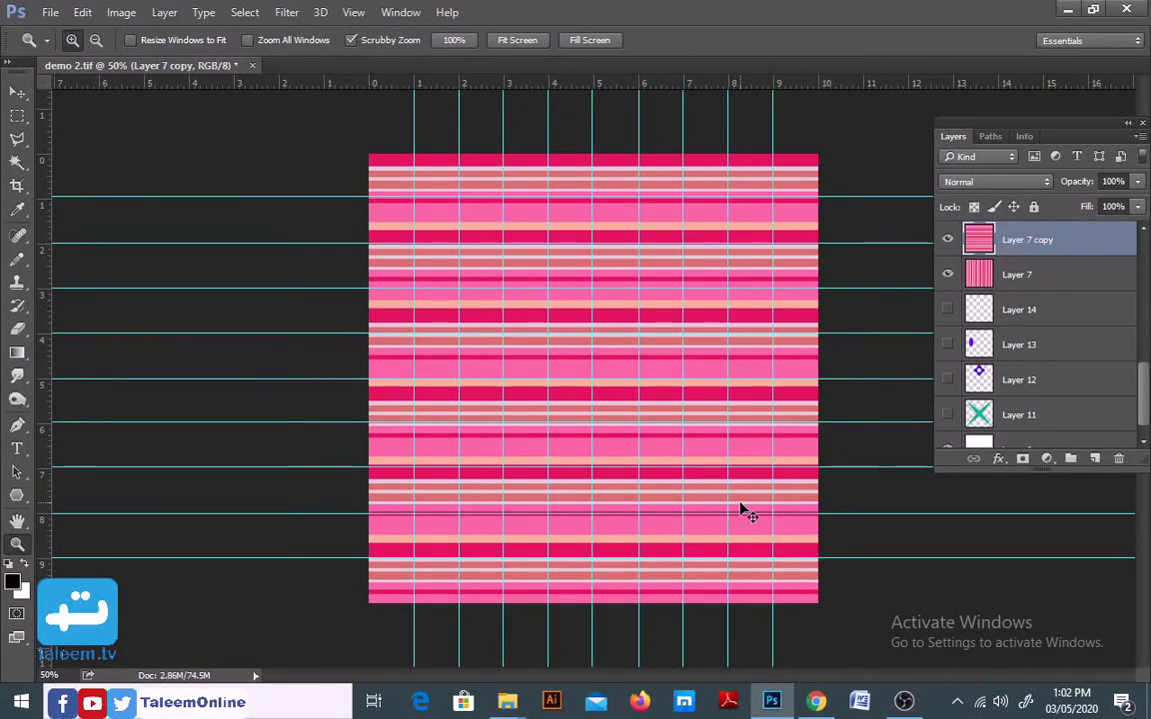
{"action": "key", "text": "ctrl+semicolon"}
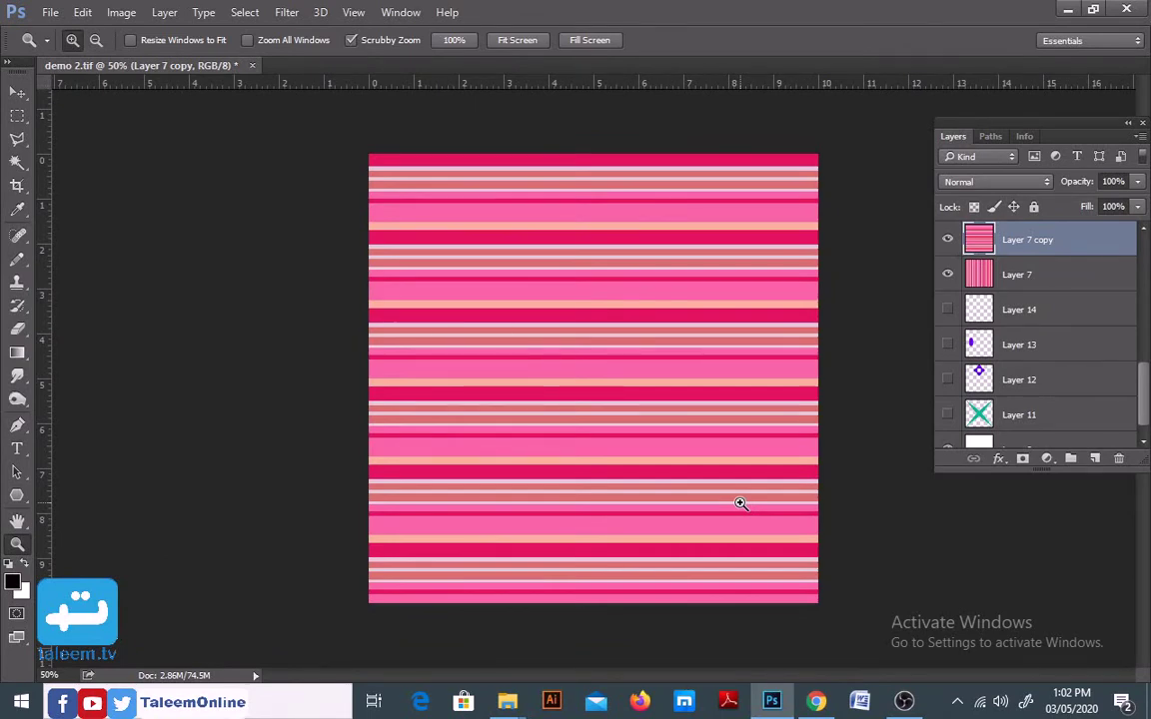
Compare Layer 7 copy hidden and shown, then set its opacity to 50% for a pink plaid.
{"action": "left_click_drag", "start_coordinate": [1021, 130], "coordinate": [952, 123]}
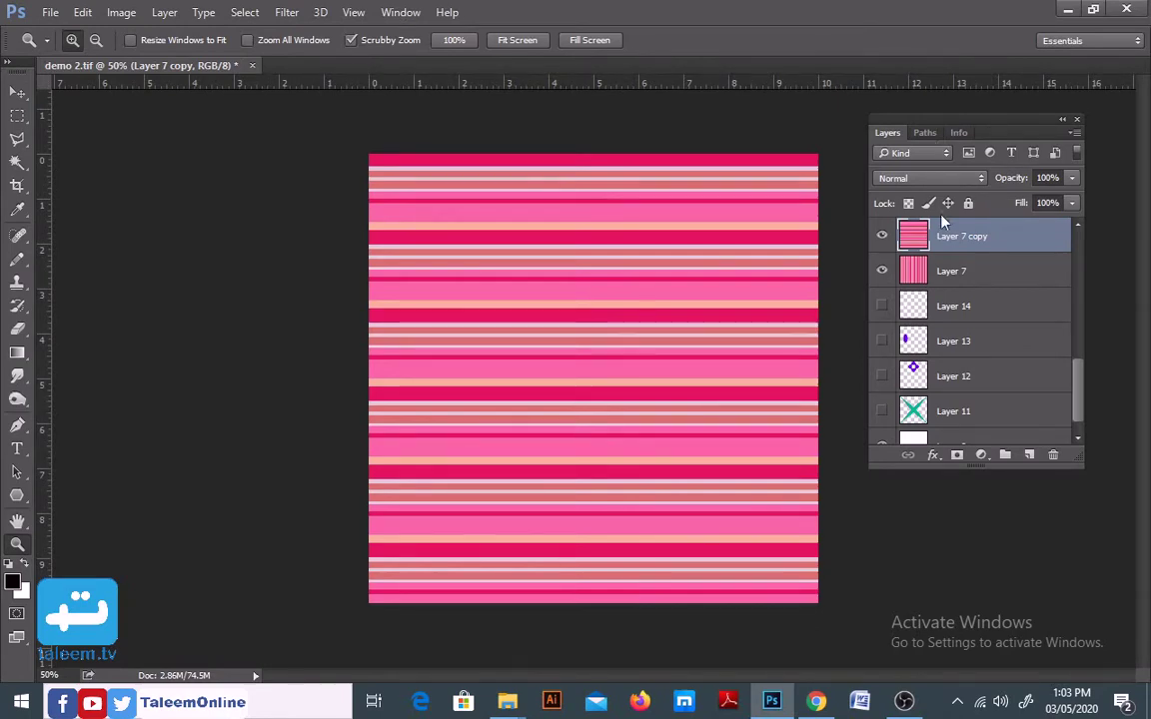
{"action": "left_click", "coordinate": [882, 236]}
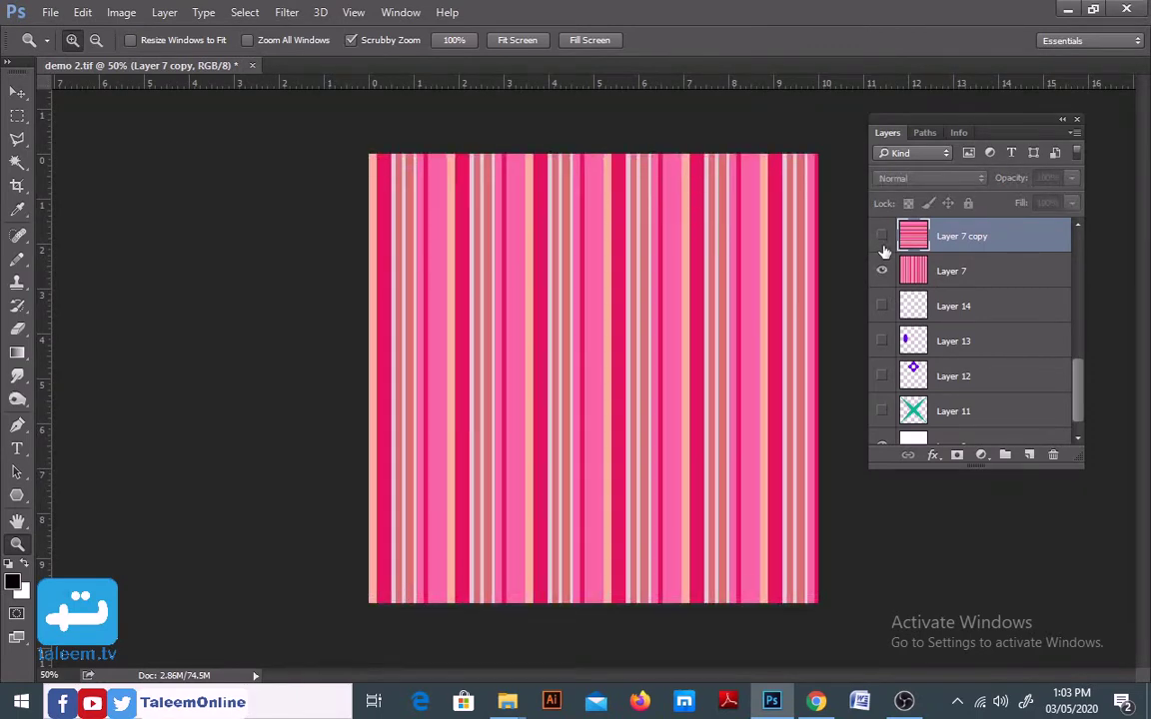
{"action": "left_click", "coordinate": [882, 236]}
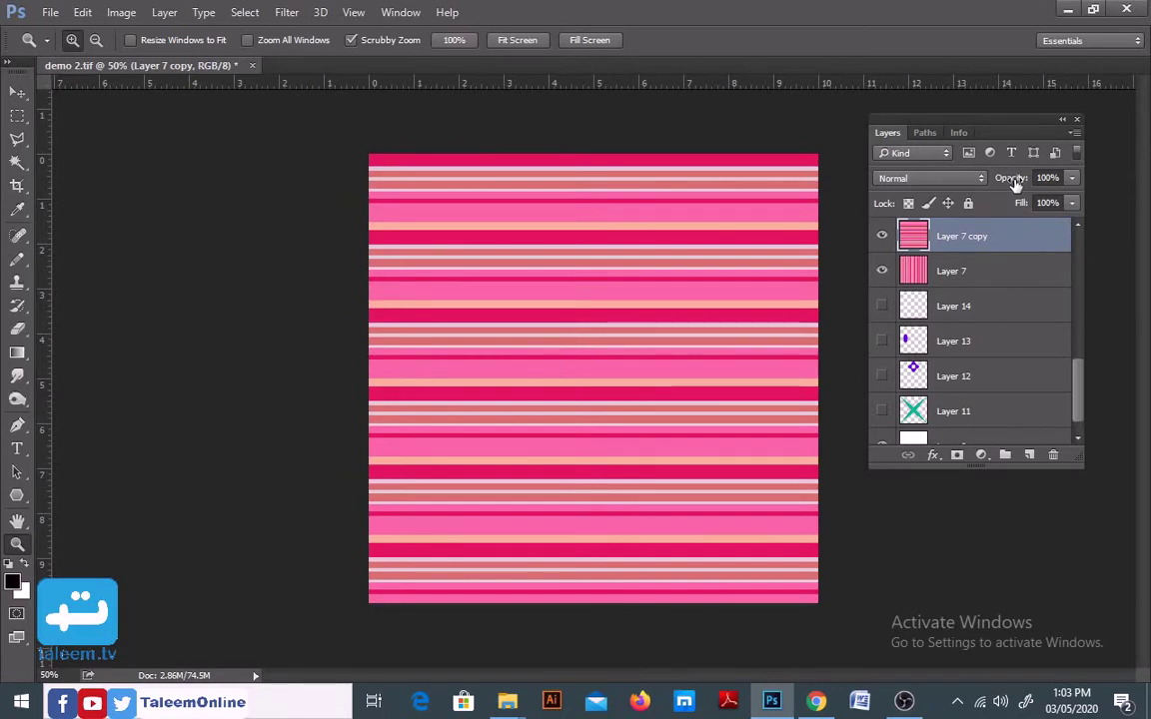
{"action": "mouse_move", "coordinate": [1015, 186]}
{"action": "left_mouse_down"}
{"action": "mouse_move", "coordinate": [911, 191]}
{"action": "mouse_move", "coordinate": [1009, 192]}
{"action": "left_mouse_up"}
{"action": "type", "text": "50"}
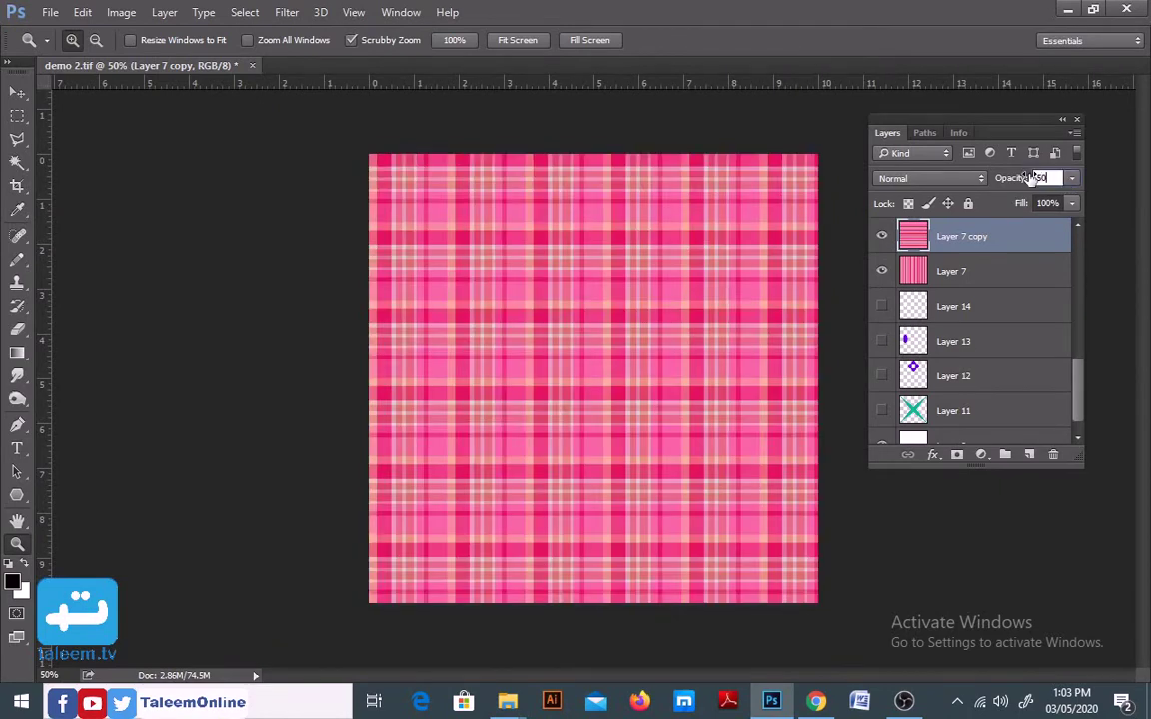
{"action": "left_click", "coordinate": [1002, 256]}
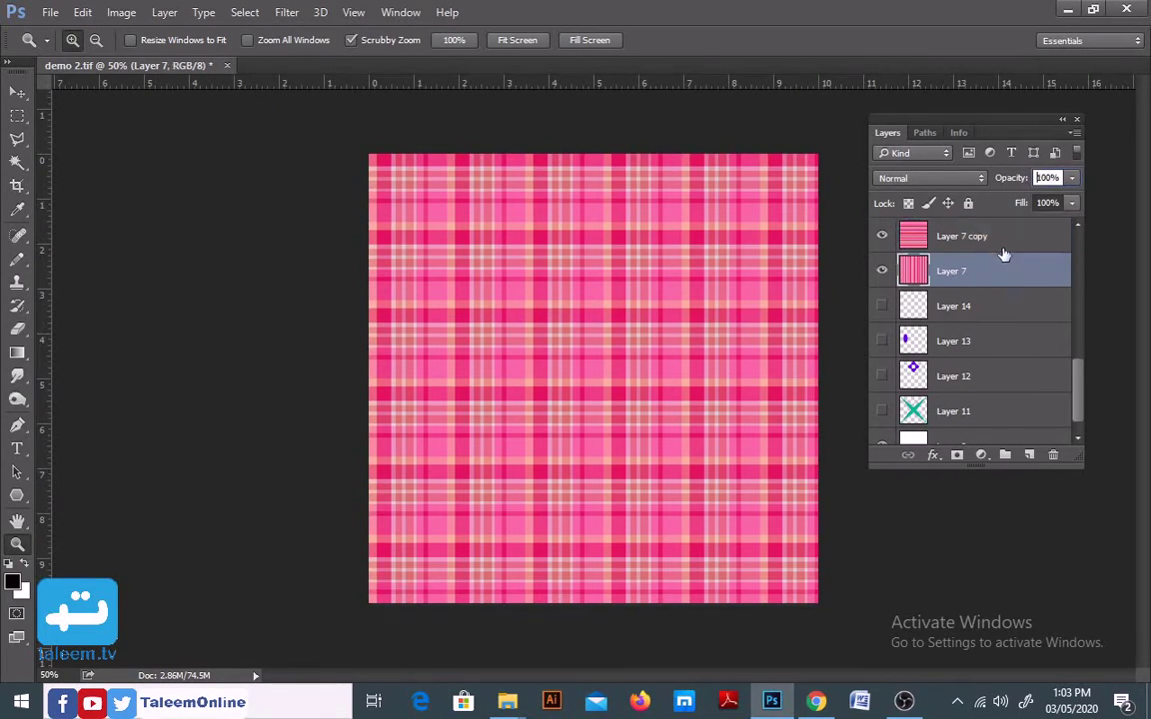
{"action": "left_click", "coordinate": [881, 237]}
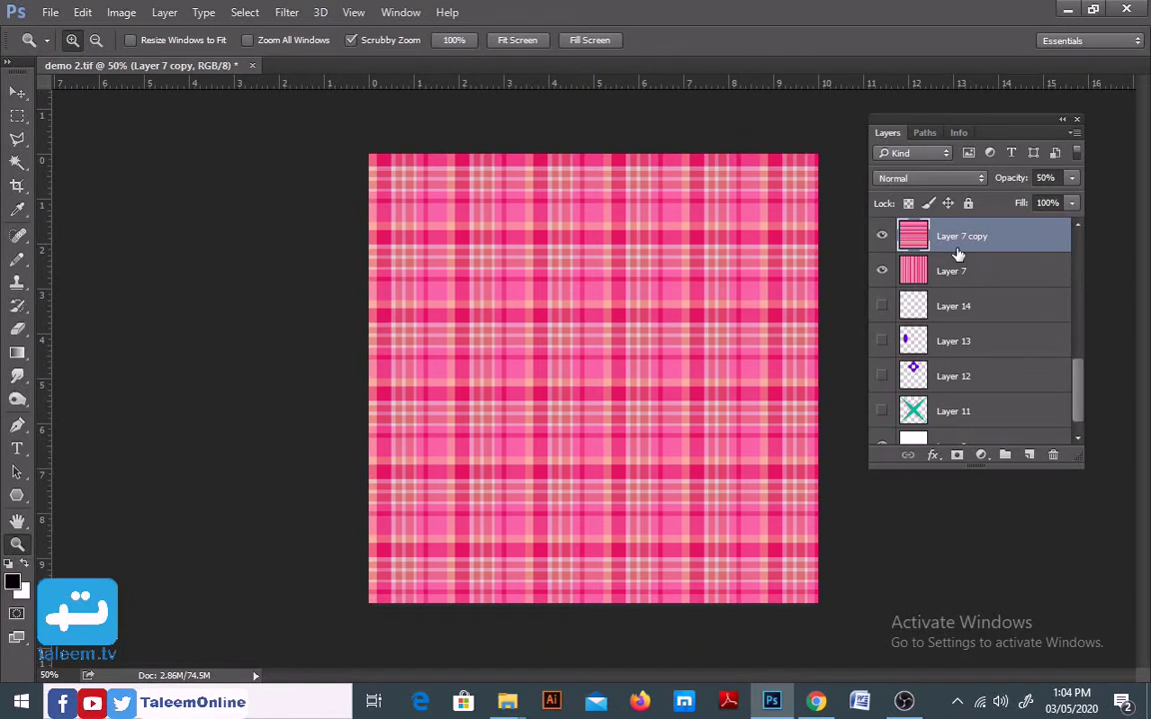
{"action": "left_click", "coordinate": [1045, 178]}
{"action": "type", "text": "9"}
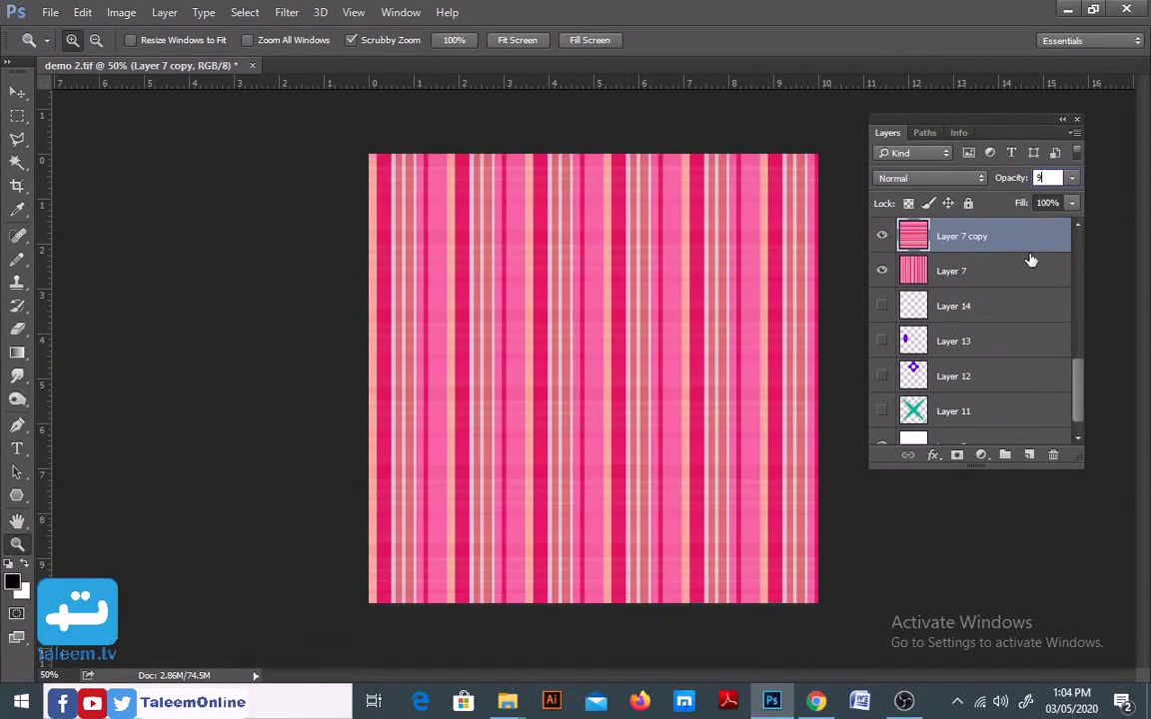
{"action": "type", "text": "0"}
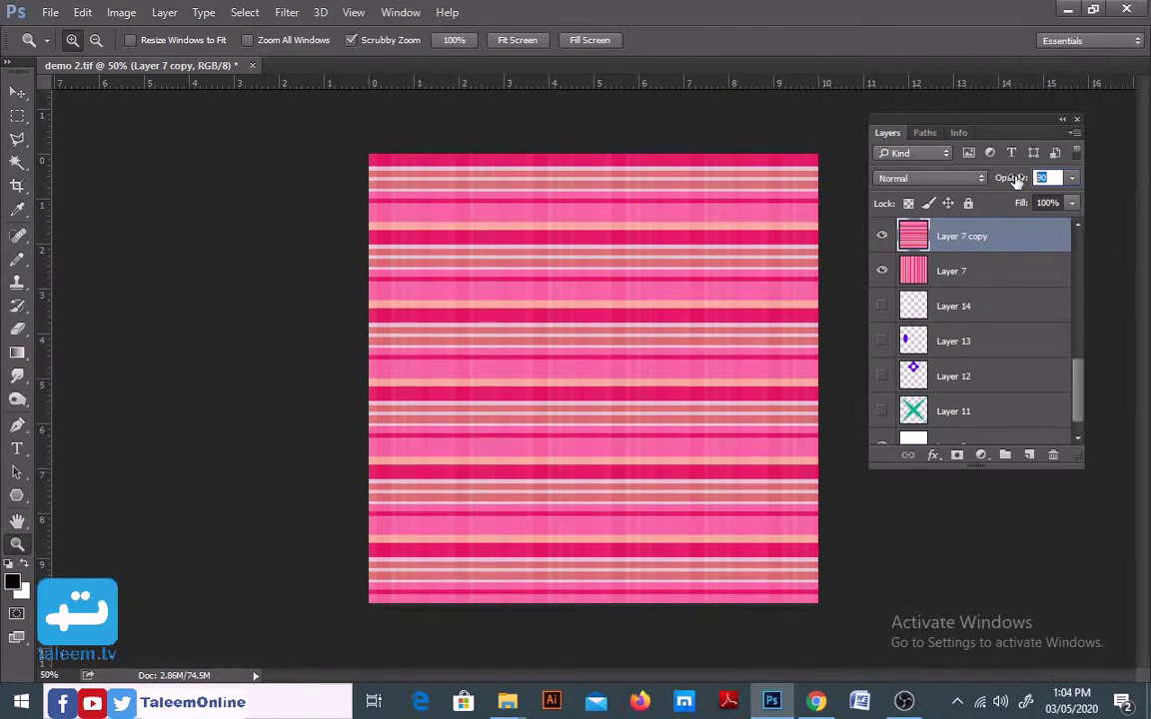
{"action": "type", "text": "20"}
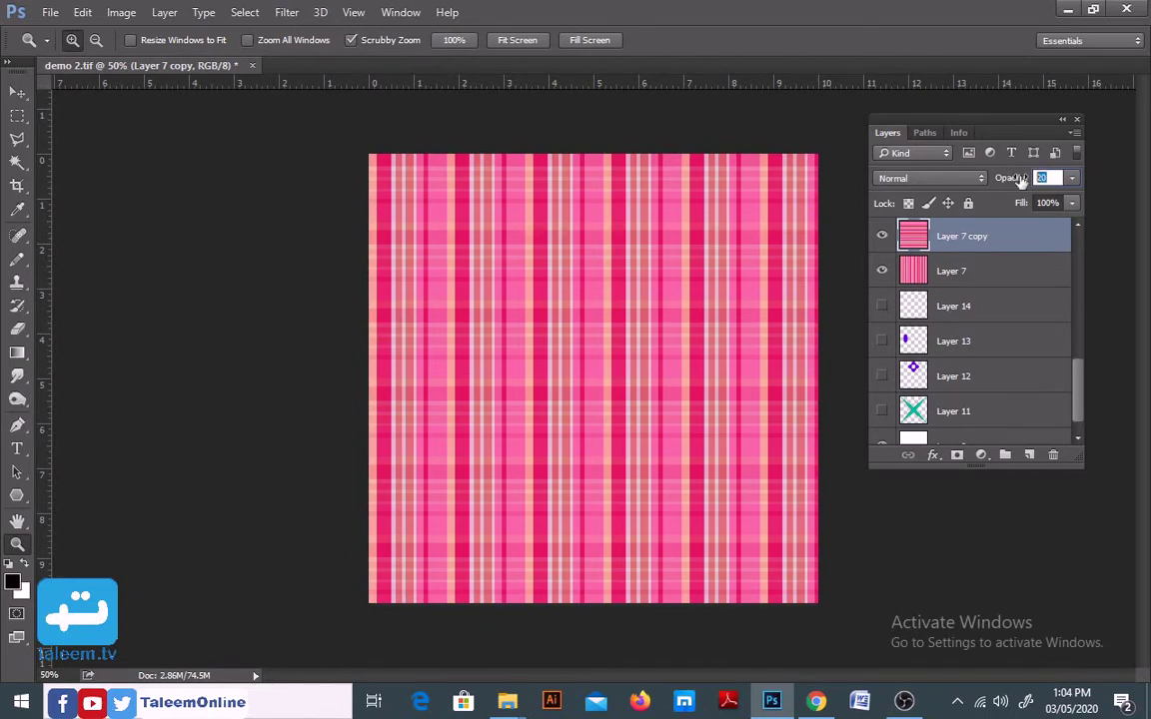
{"action": "type", "text": "50"}
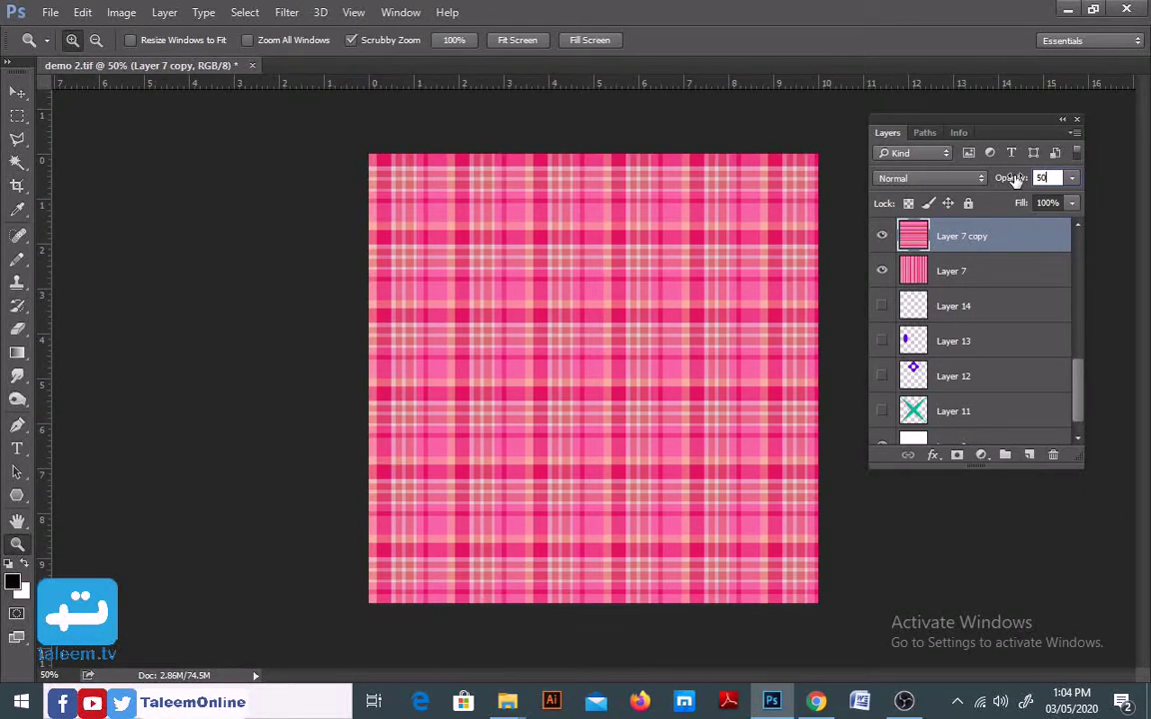
Show the Layer 9 checkerboard and Layer 10 copy 6 stripe patterns, making Layer 10 copy 6 active.
{"action": "left_click", "coordinate": [1002, 271]}
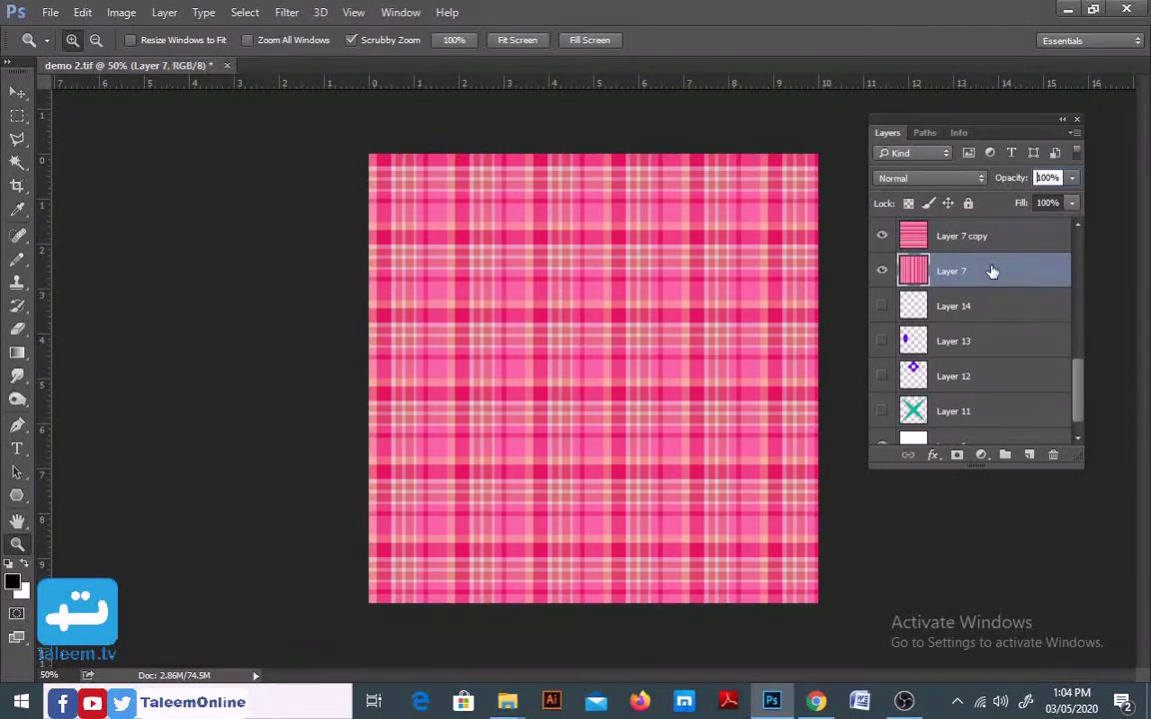
{"action": "scroll", "coordinate": [1006, 298], "scroll_direction": "up", "scroll_amount": 2}
{"action": "scroll", "coordinate": [1007, 298], "scroll_direction": "up", "scroll_amount": 4}
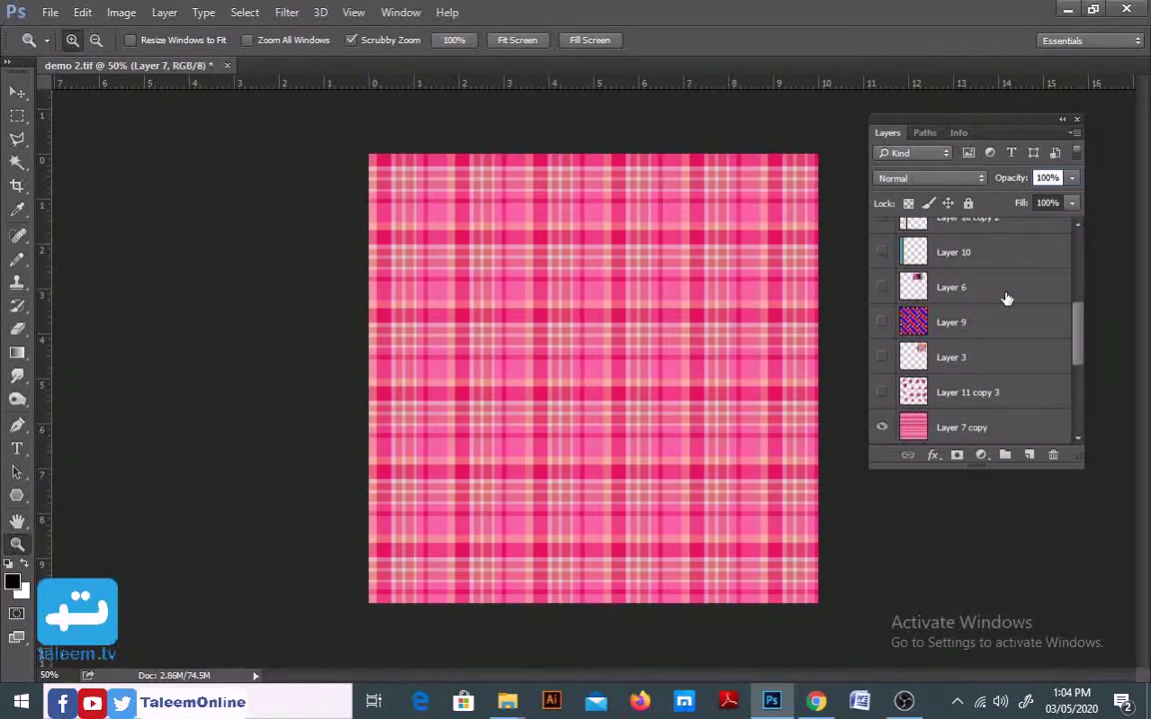
{"action": "left_click", "coordinate": [882, 323]}
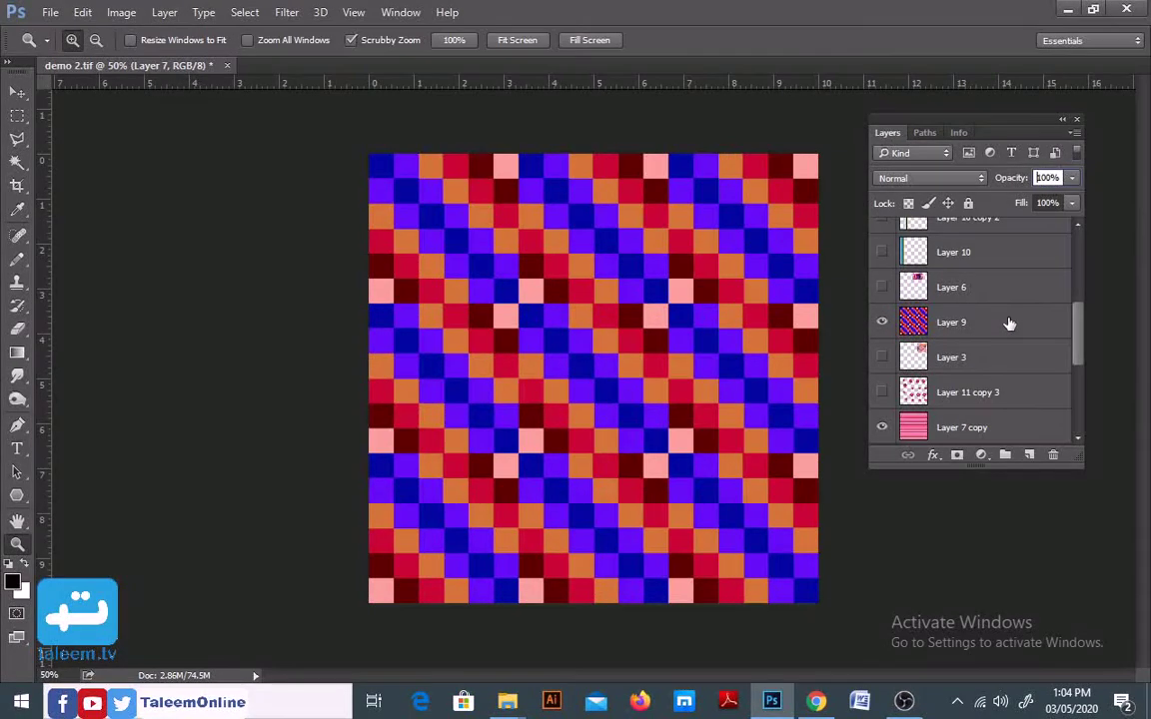
{"action": "scroll", "coordinate": [1076, 314], "scroll_direction": "up", "scroll_amount": 2}
{"action": "scroll", "coordinate": [1077, 300], "scroll_direction": "up", "scroll_amount": 3}
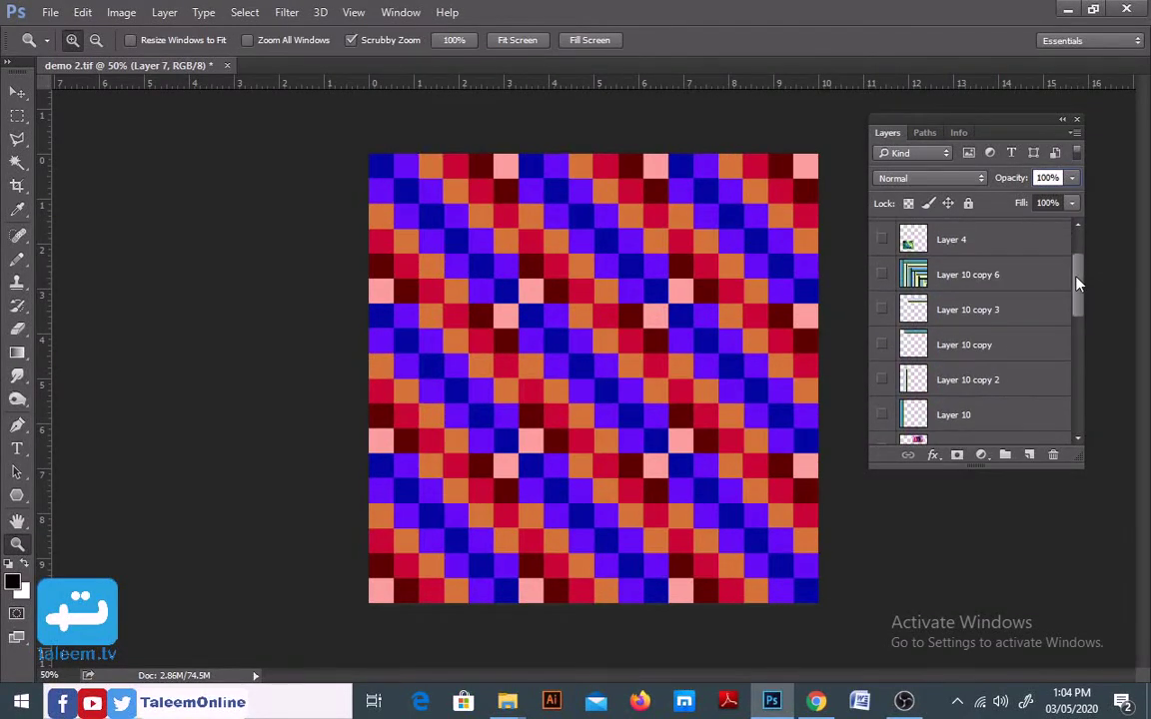
{"action": "left_click", "coordinate": [882, 274]}
{"action": "scroll", "coordinate": [1074, 266], "scroll_direction": "down", "scroll_amount": 3}
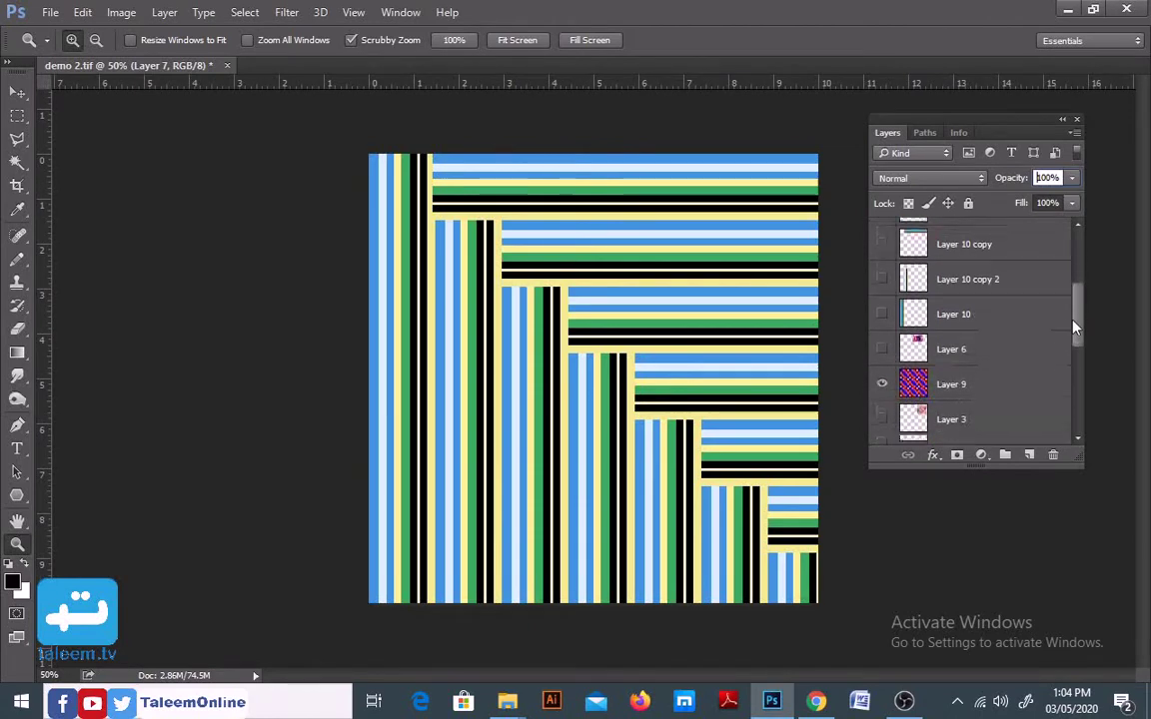
{"action": "scroll", "coordinate": [1071, 303], "scroll_direction": "up", "scroll_amount": 2}
{"action": "left_click", "coordinate": [999, 240]}
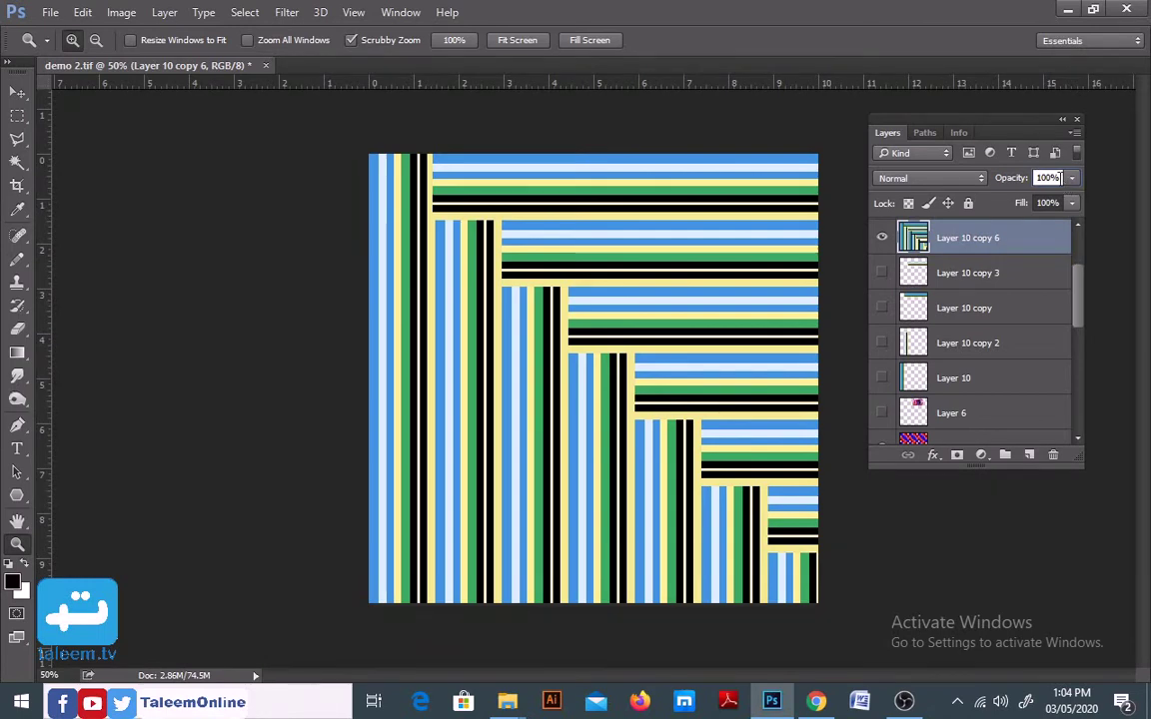
Preview Layer 10 copy 6 at 50% opacity, then return it to 100%.
{"action": "type", "text": "50"}
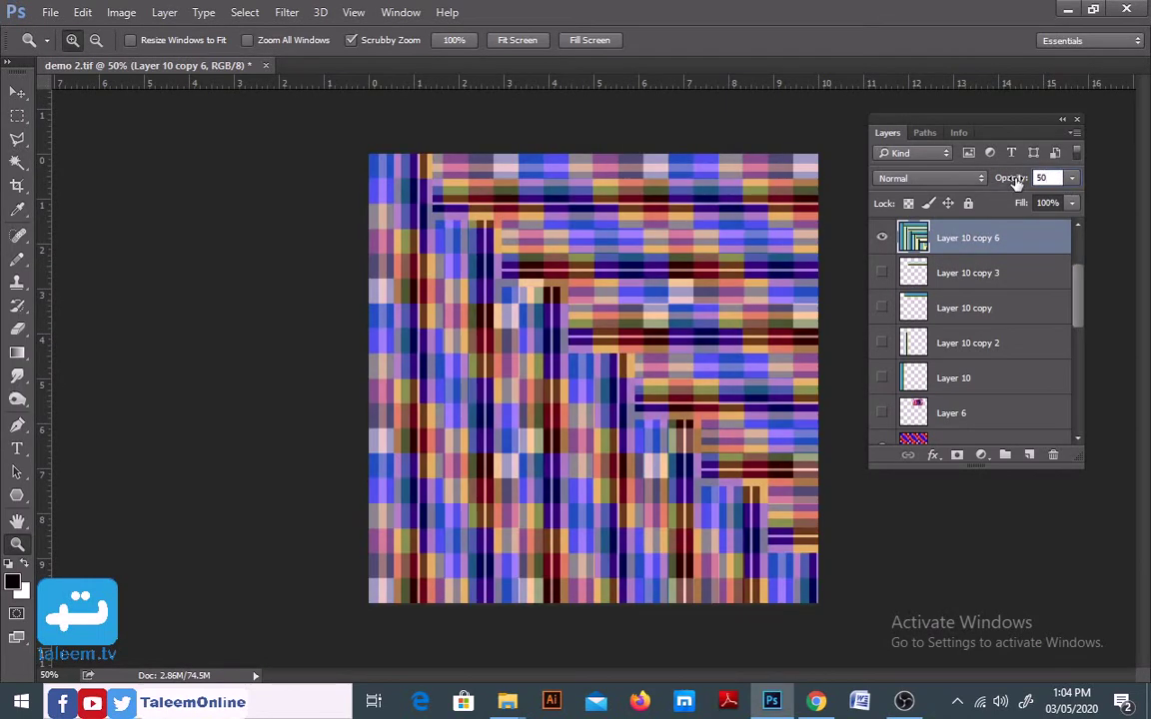
{"action": "key", "text": "Return"}
{"action": "left_click_drag", "start_coordinate": [1078, 288], "coordinate": [1078, 247]}
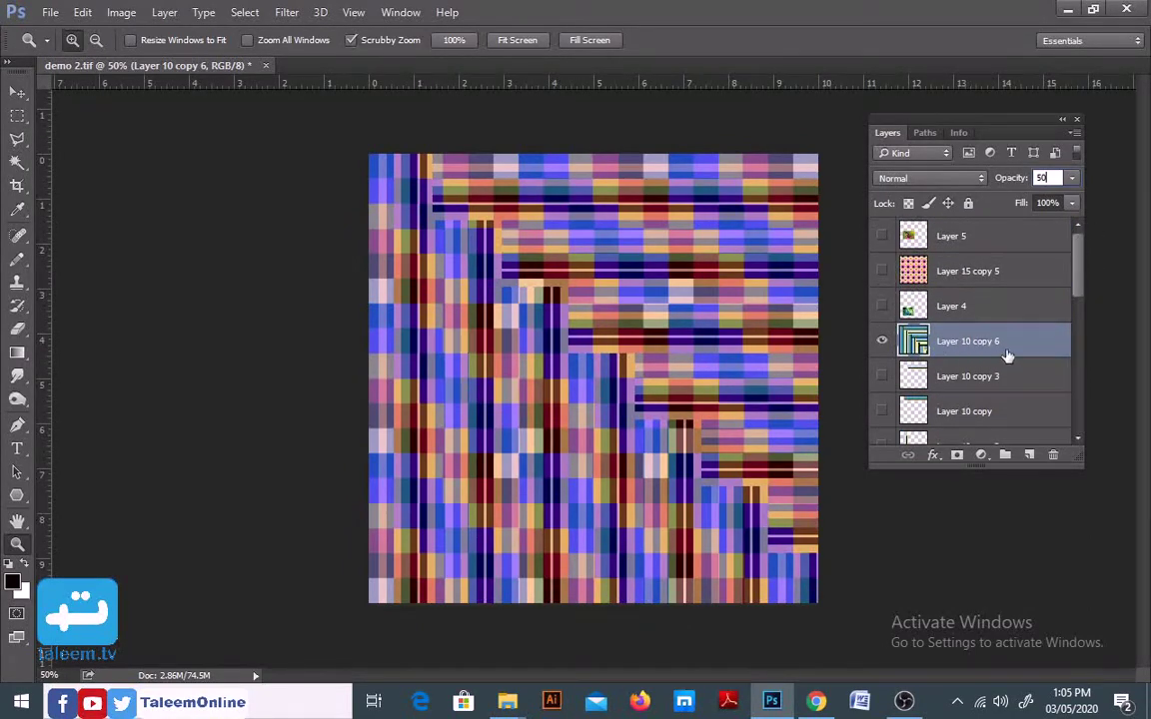
{"action": "left_click", "coordinate": [1070, 177]}
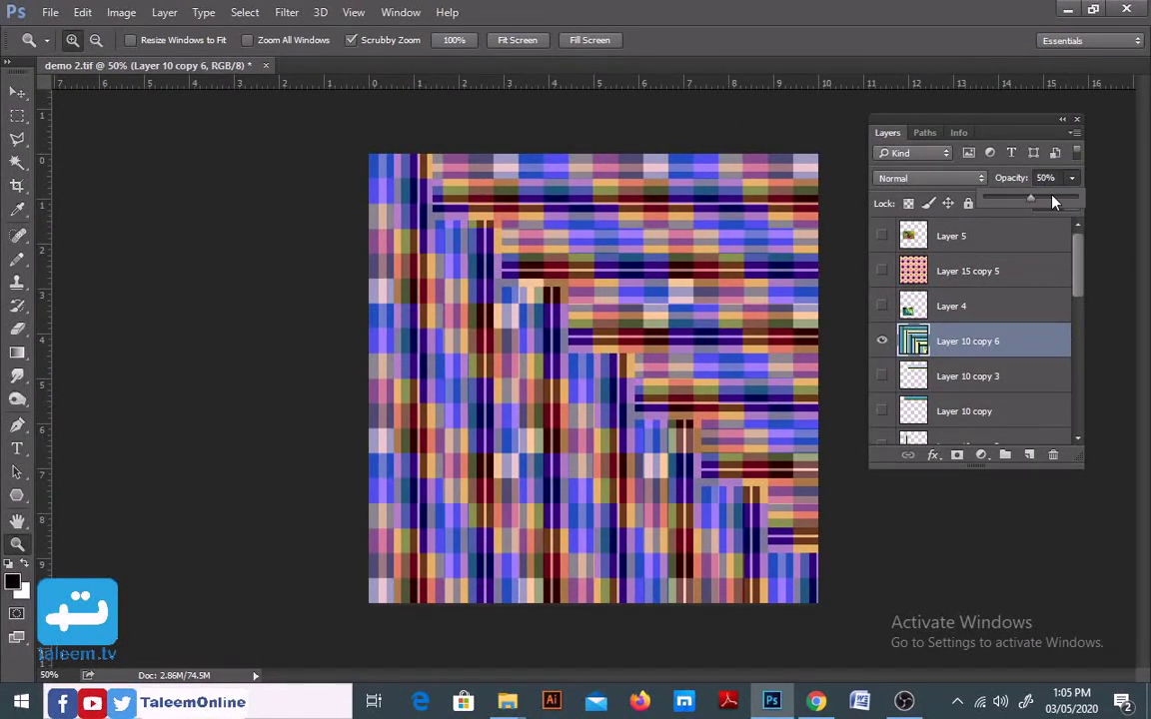
{"action": "left_click_drag", "start_coordinate": [1075, 202], "coordinate": [1081, 201]}
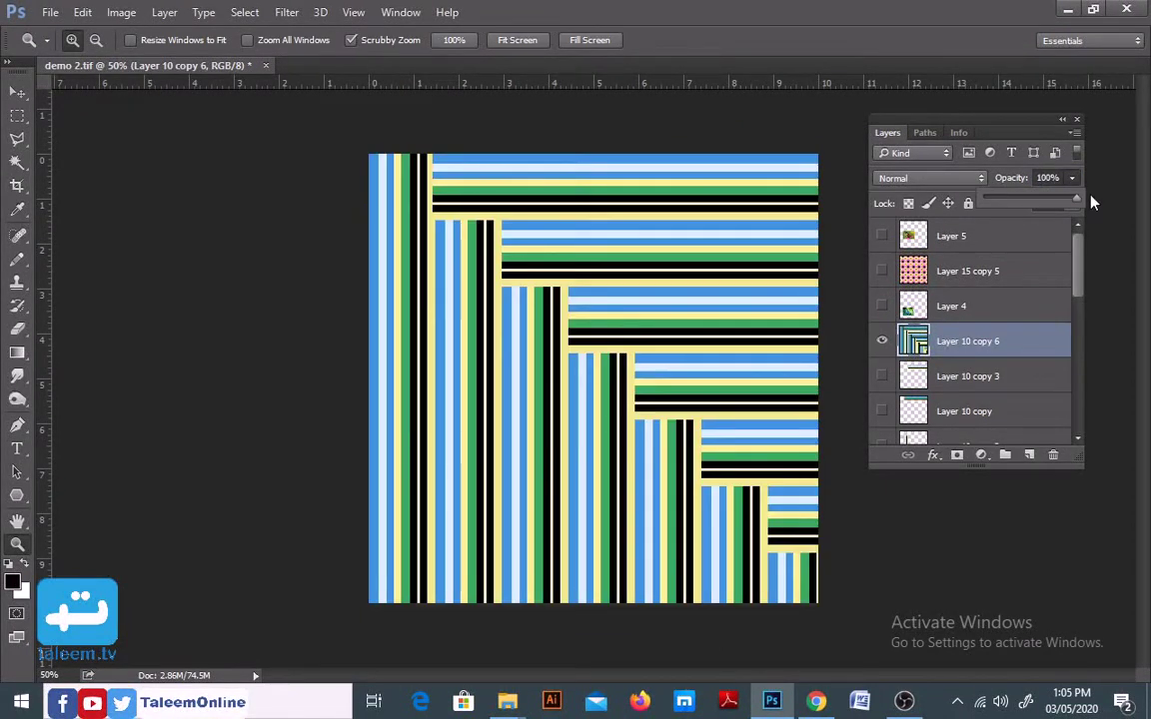
Show the pink diamond pattern Layer 15 copy 5 at 50% opacity over the stripes.
{"action": "left_click", "coordinate": [882, 271]}
{"action": "left_click", "coordinate": [974, 273]}
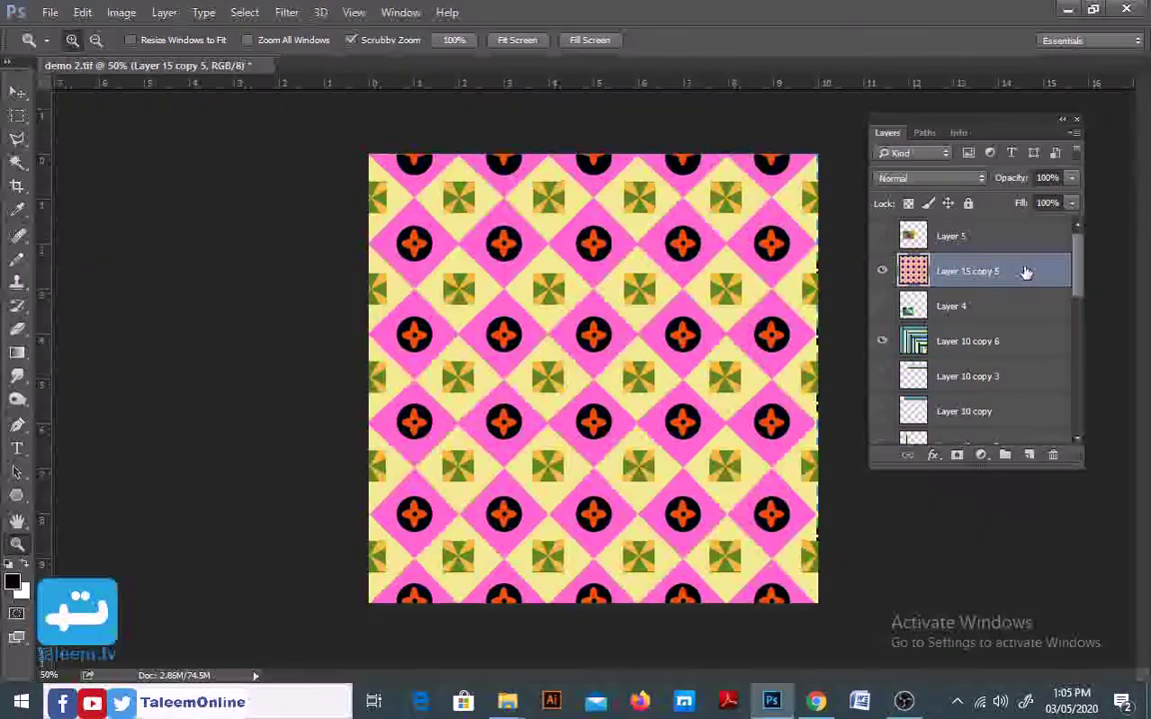
{"action": "left_click", "coordinate": [1019, 350]}
{"action": "left_click", "coordinate": [1014, 268]}
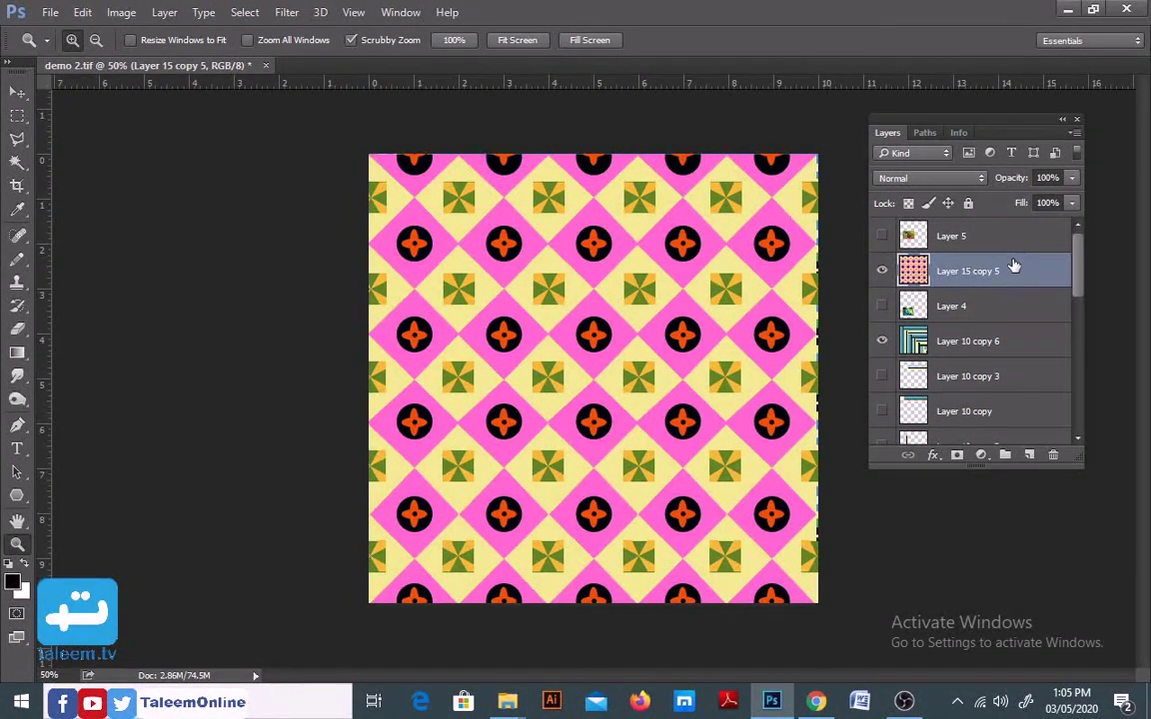
{"action": "key", "text": "5"}
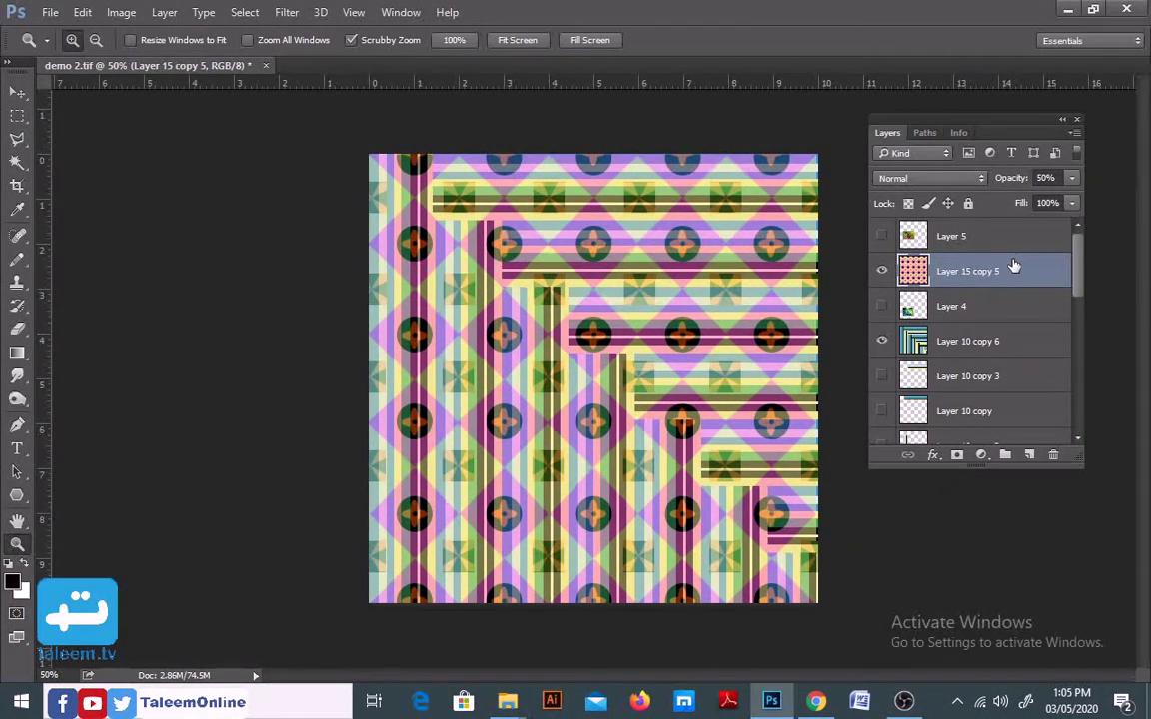
Show the Layer 5 and Layer 4 butterfly photos and move Layer 4 to the top.
{"action": "left_click", "coordinate": [881, 235]}
{"action": "left_click", "coordinate": [881, 305]}
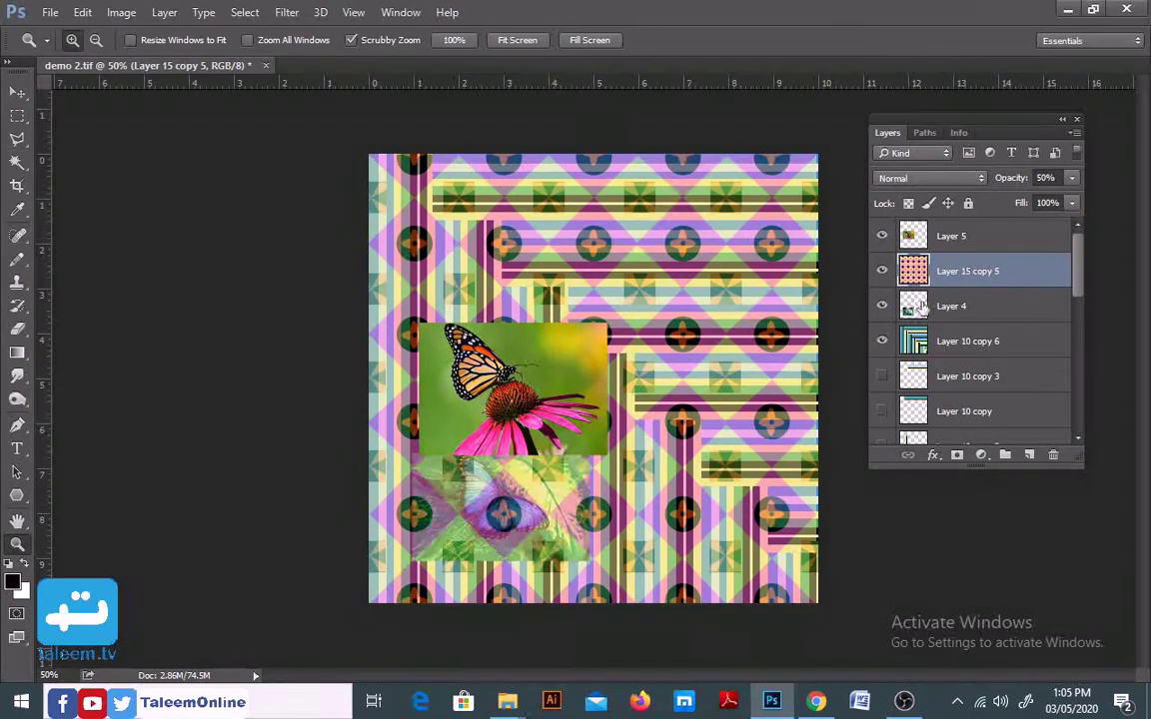
{"action": "left_click_drag", "start_coordinate": [944, 306], "coordinate": [979, 231]}
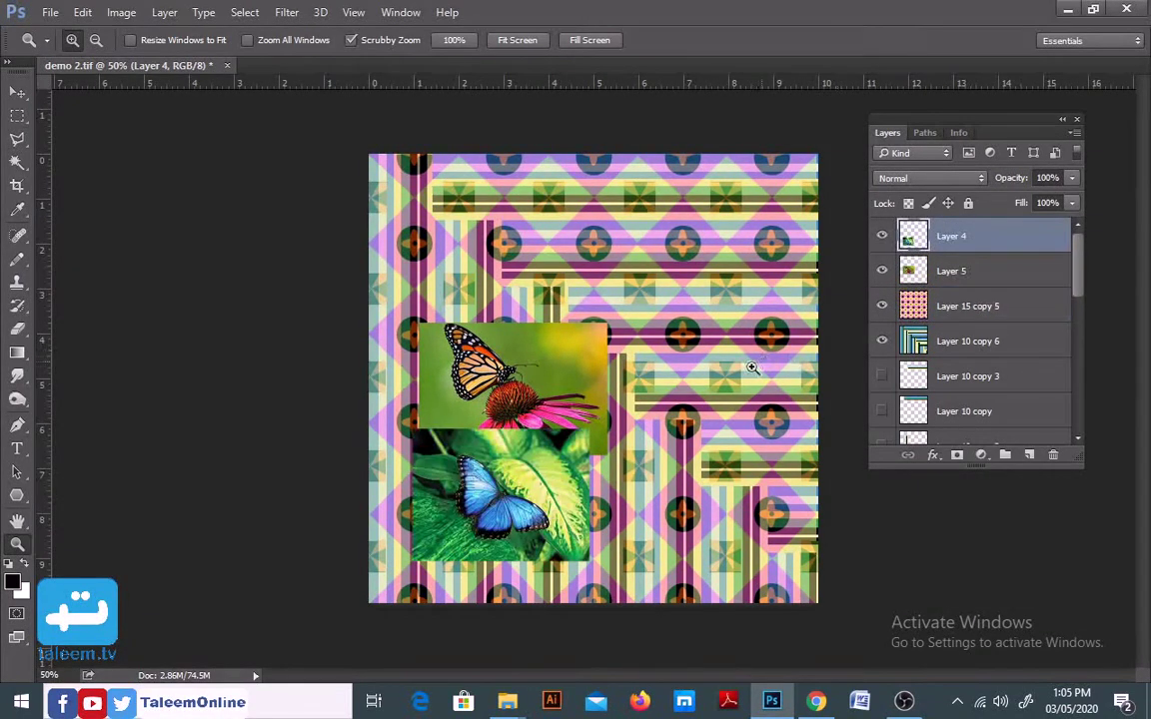
Move Layer 6 up in the stack to sit just below Layer 4.
{"action": "scroll", "coordinate": [959, 340], "scroll_direction": "down", "scroll_amount": 3}
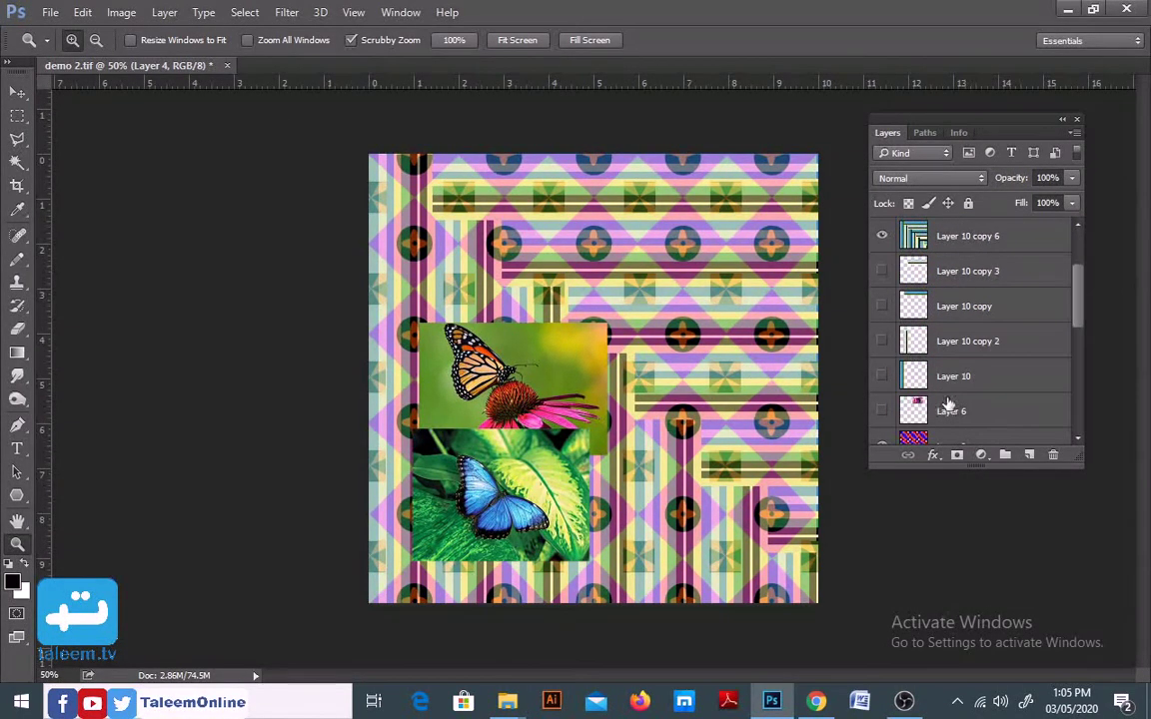
{"action": "left_click_drag", "start_coordinate": [947, 404], "coordinate": [974, 304]}
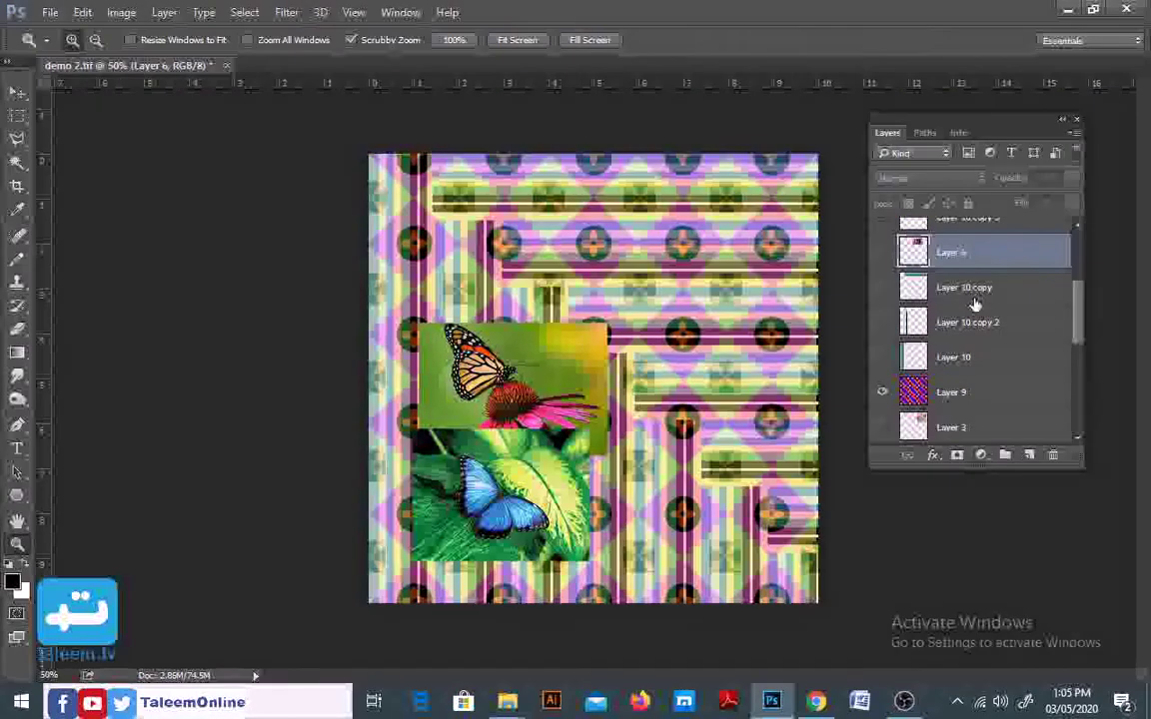
{"action": "scroll", "coordinate": [974, 320], "scroll_direction": "up", "scroll_amount": 3}
{"action": "left_click_drag", "start_coordinate": [907, 390], "coordinate": [945, 258]}
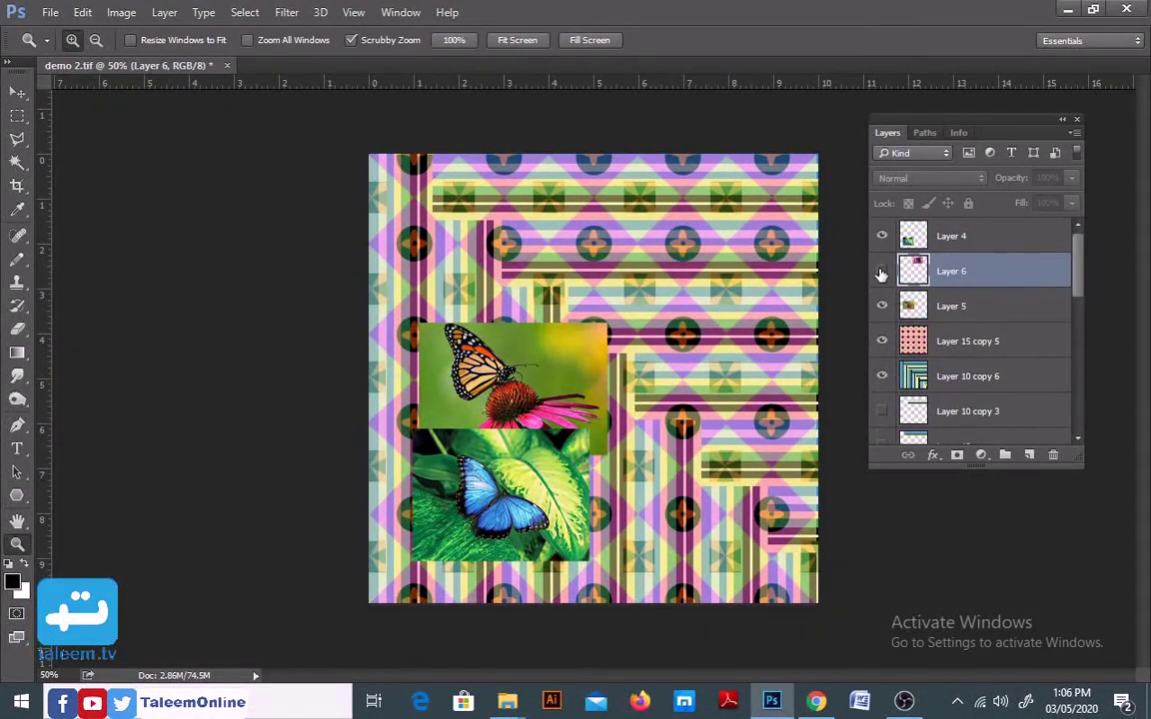
Hide the blue and purple butterfly photos and select the monarch Layer 5.
{"action": "left_click", "coordinate": [881, 272]}
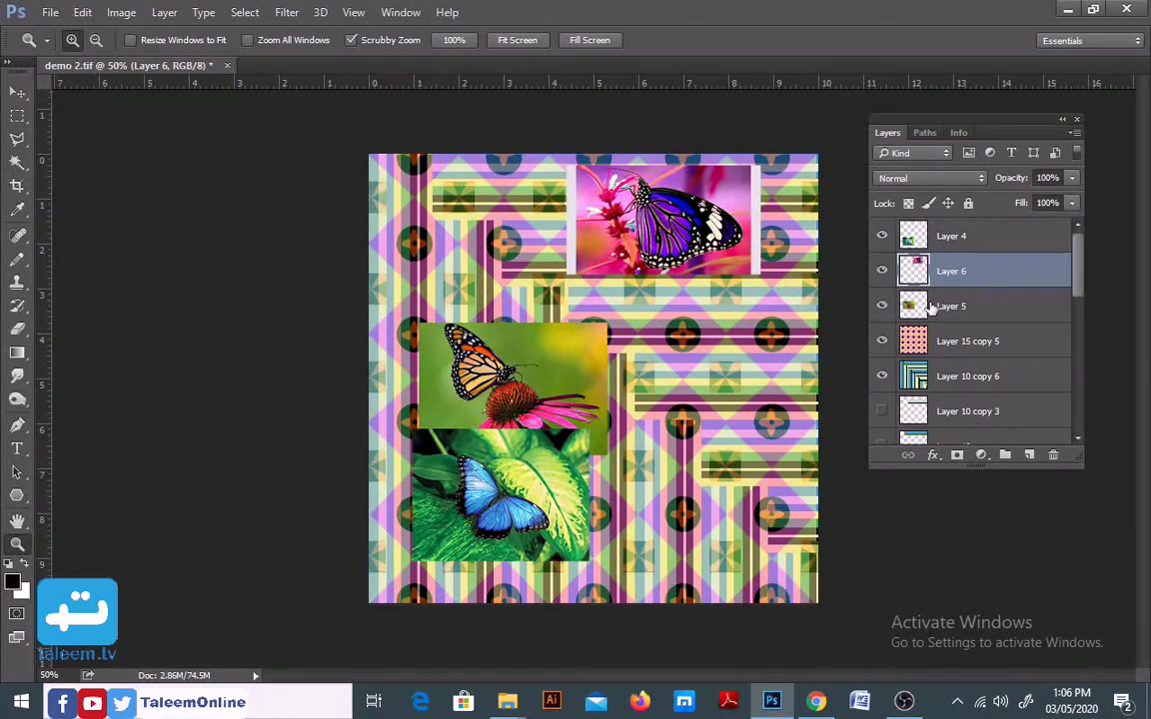
{"action": "left_click", "coordinate": [881, 236]}
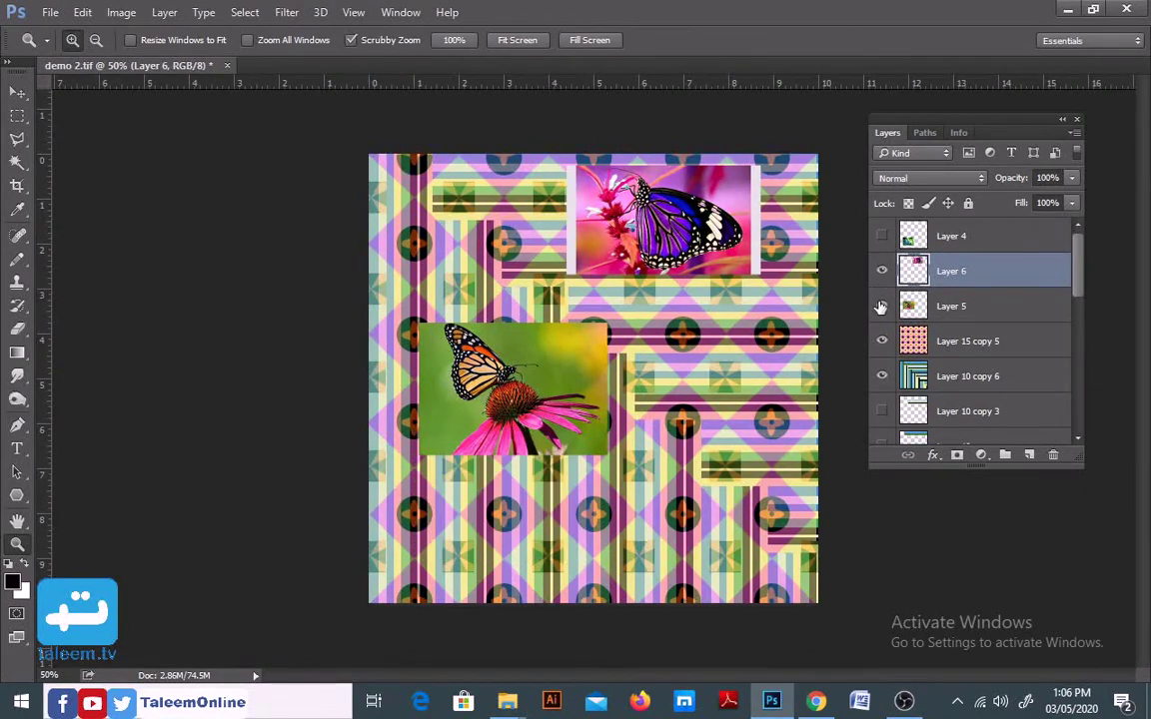
{"action": "left_click", "coordinate": [881, 271]}
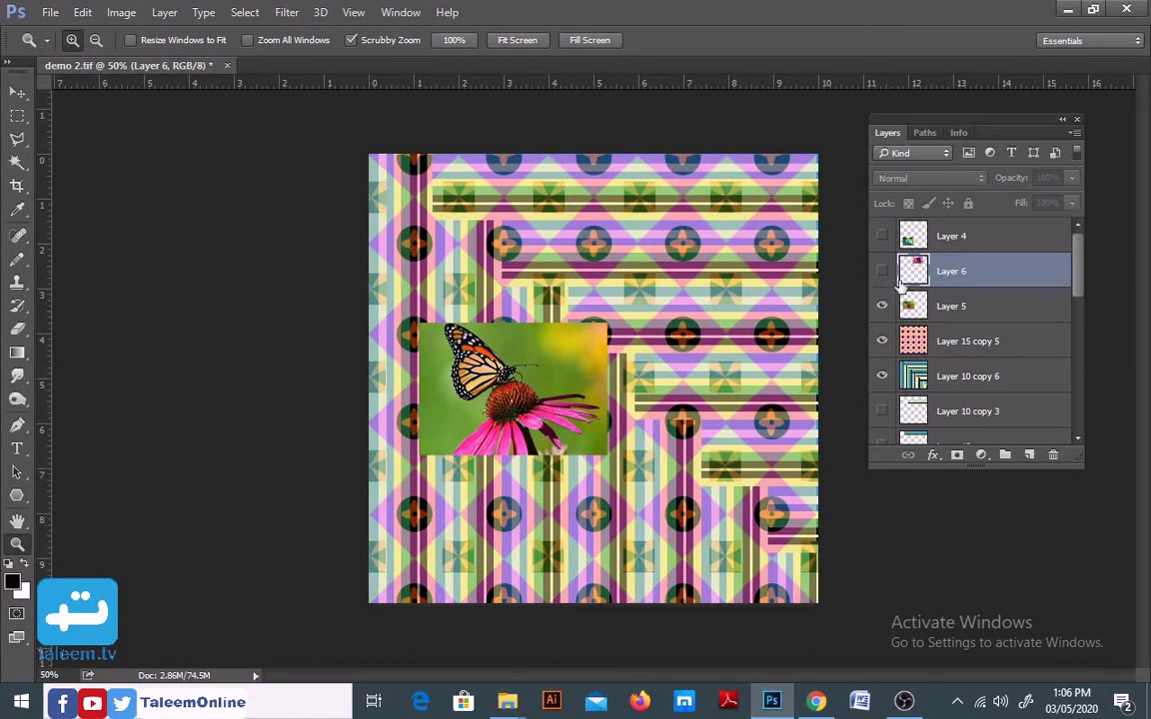
{"action": "left_click", "coordinate": [911, 305]}
Scale the monarch photo, Layer 5, to fill the whole canvas.
{"action": "key", "text": "ctrl+t"}
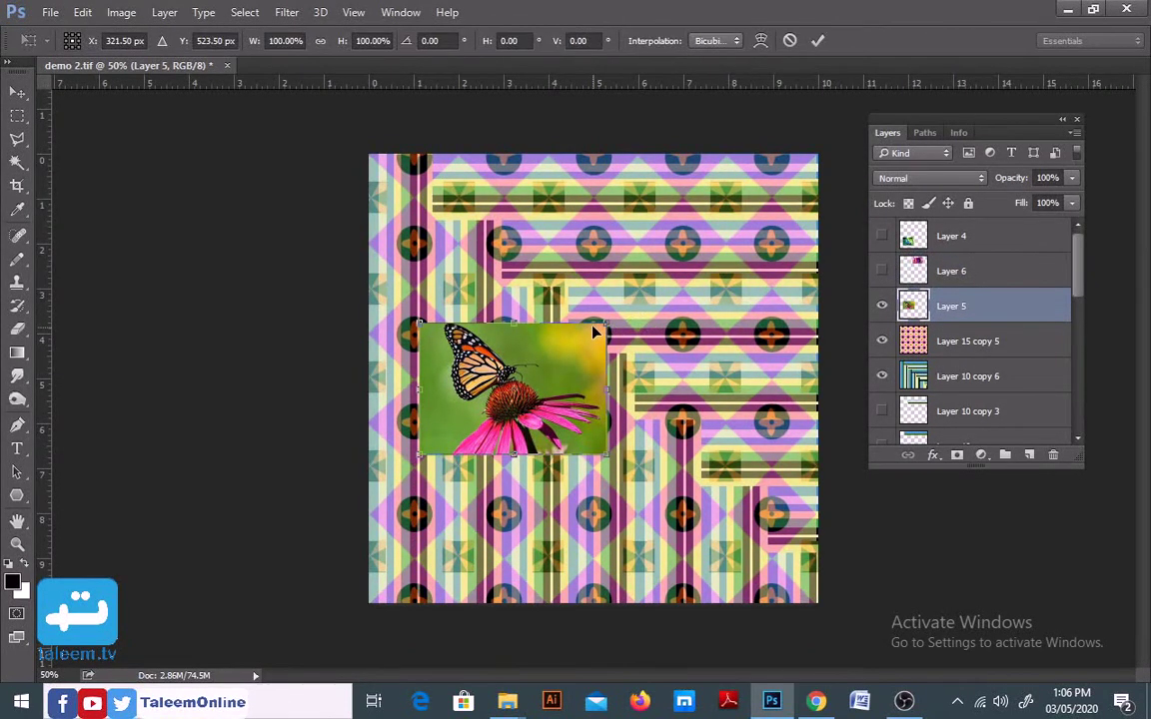
{"action": "left_click_drag", "start_coordinate": [595, 332], "coordinate": [807, 190]}
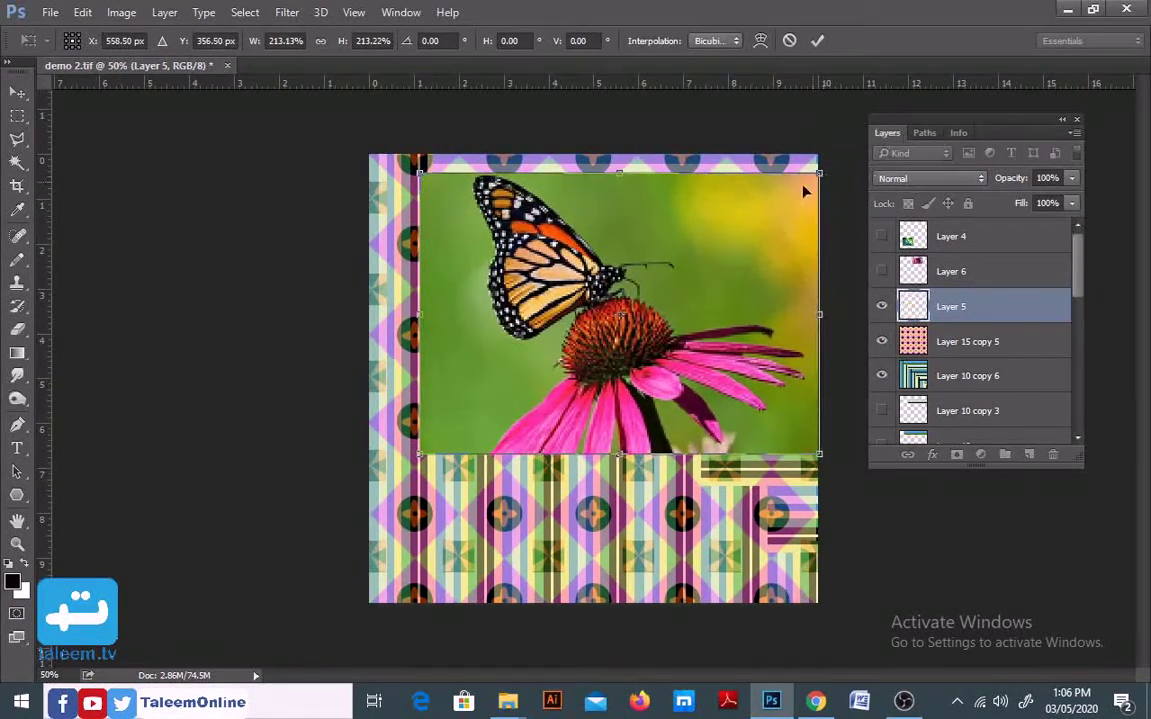
{"action": "left_click_drag", "start_coordinate": [419, 455], "coordinate": [366, 606]}
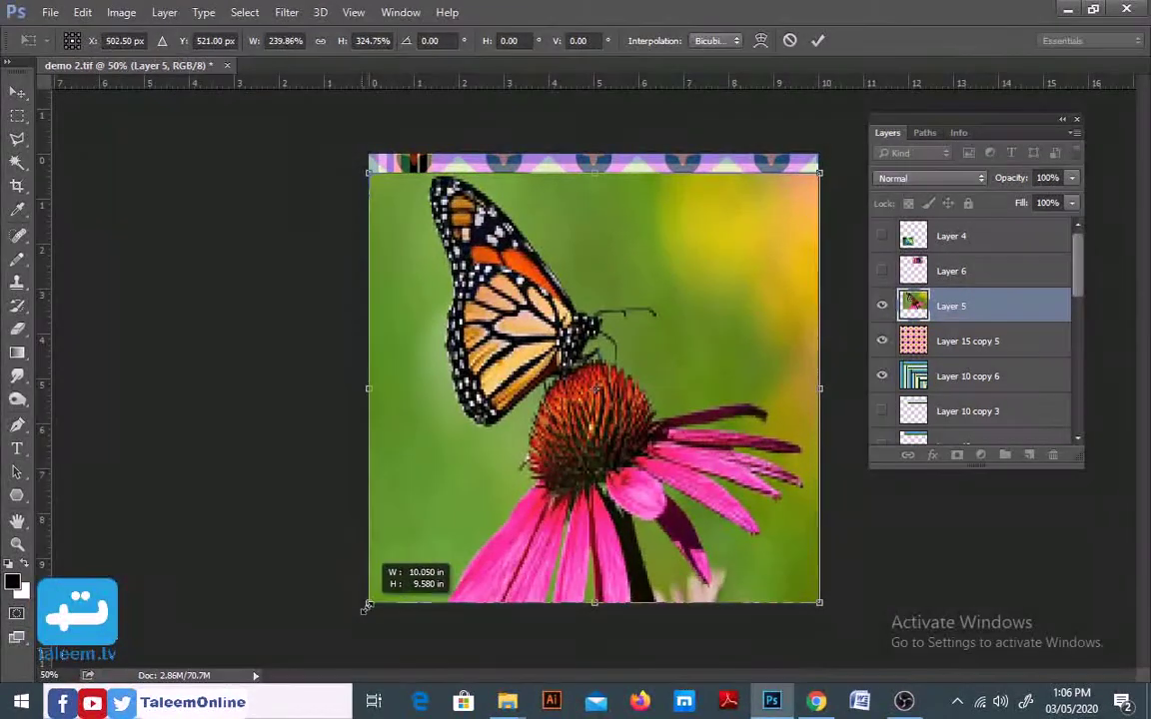
{"action": "left_click_drag", "start_coordinate": [596, 174], "coordinate": [595, 155]}
{"action": "key", "text": "Return"}
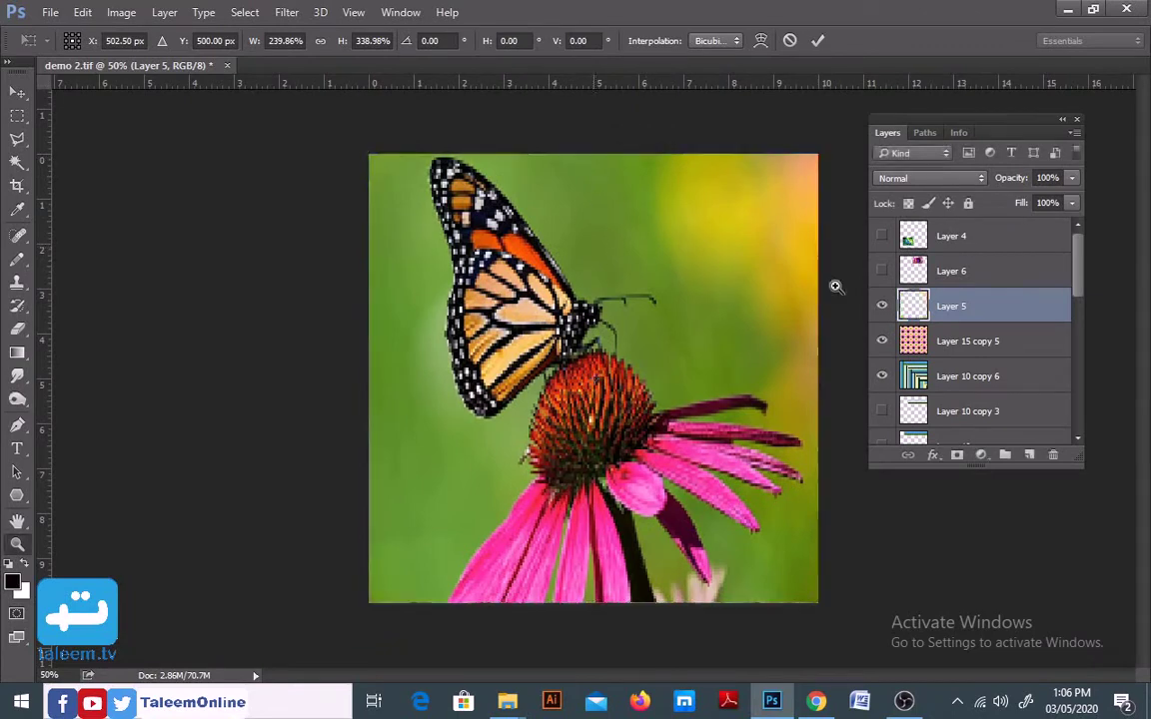
{"action": "key", "text": "z"}
Show the purple butterfly Layer 6 and scale it to fill the whole canvas.
{"action": "left_click", "coordinate": [881, 271]}
{"action": "left_click", "coordinate": [950, 271]}
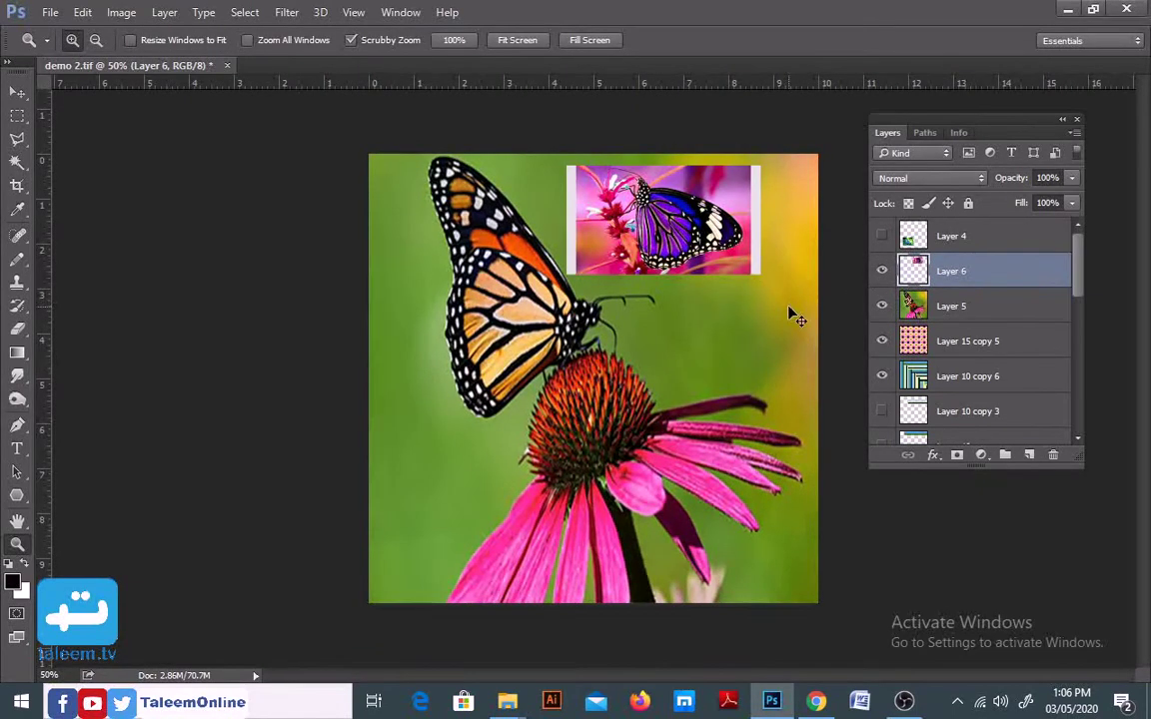
{"action": "key", "text": "ctrl+t"}
{"action": "left_click_drag", "start_coordinate": [568, 272], "coordinate": [346, 408]}
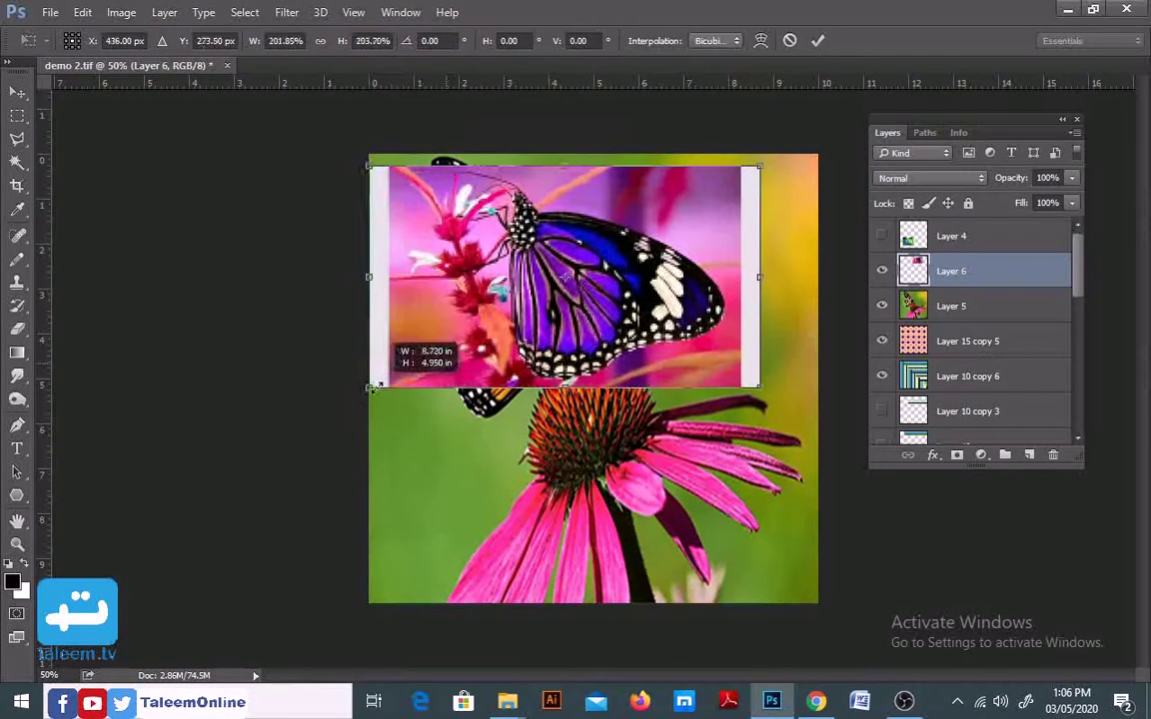
{"action": "left_click_drag", "start_coordinate": [764, 409], "coordinate": [851, 612]}
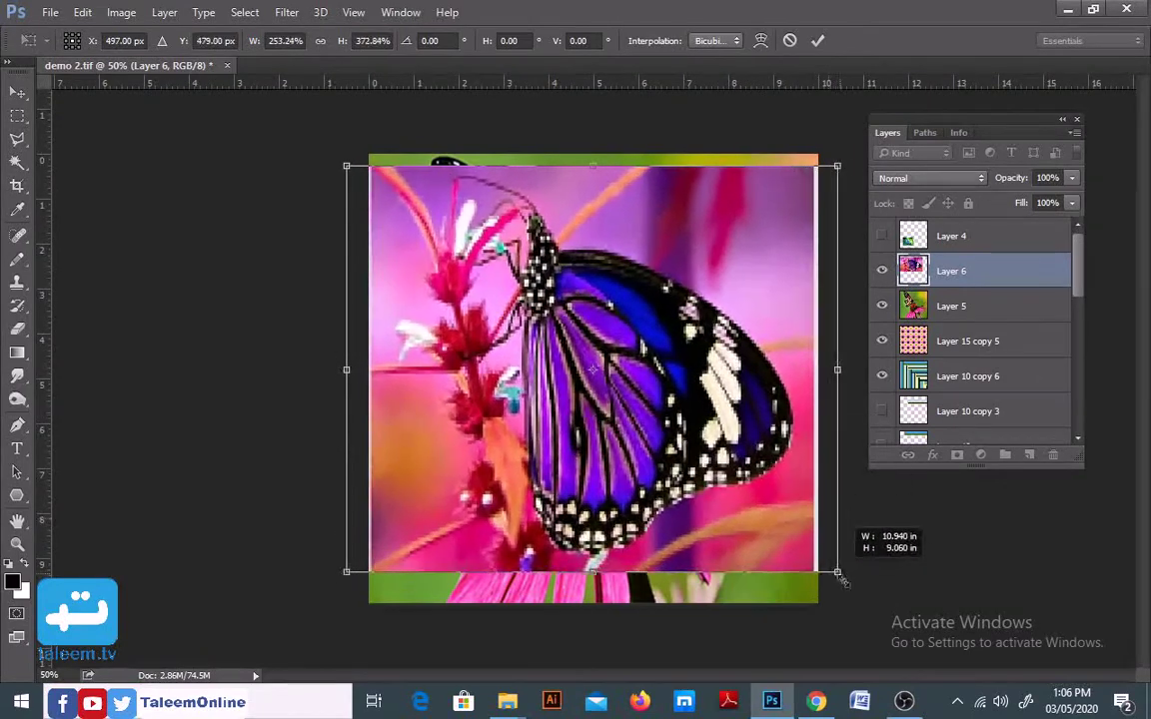
{"action": "left_click_drag", "start_coordinate": [540, 166], "coordinate": [539, 155]}
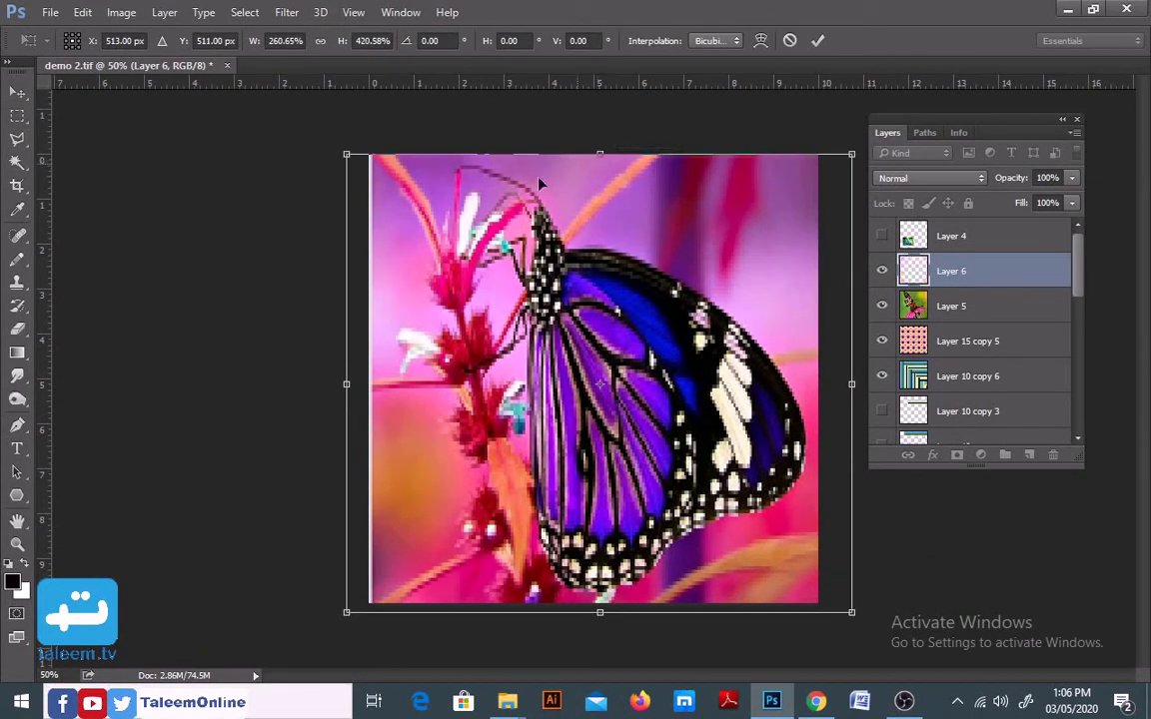
{"action": "left_click_drag", "start_coordinate": [347, 384], "coordinate": [341, 384]}
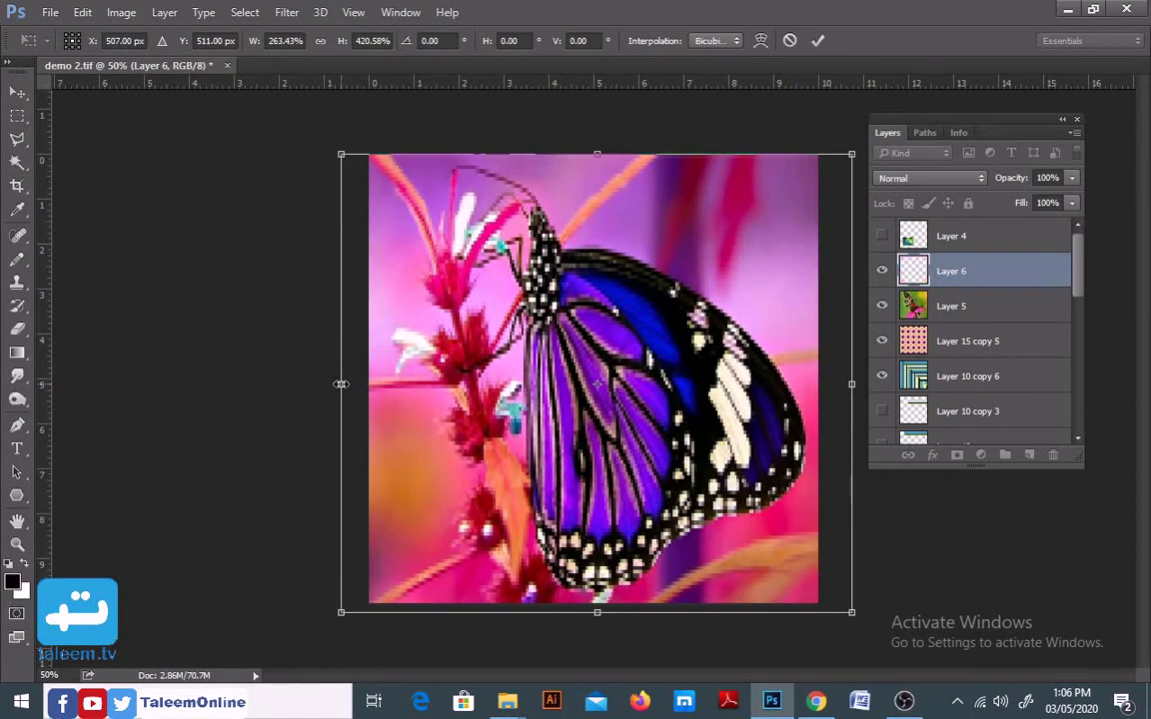
{"action": "left_click_drag", "start_coordinate": [605, 625], "coordinate": [599, 608]}
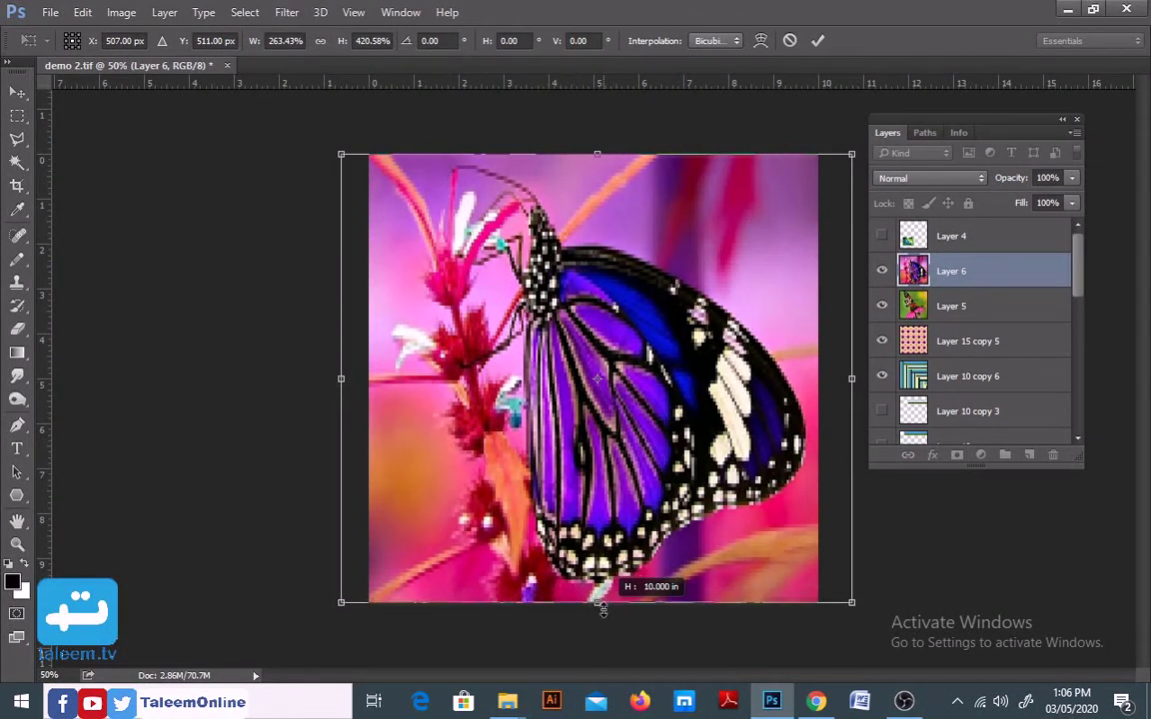
{"action": "key", "text": "Return"}
{"action": "key", "text": "z"}
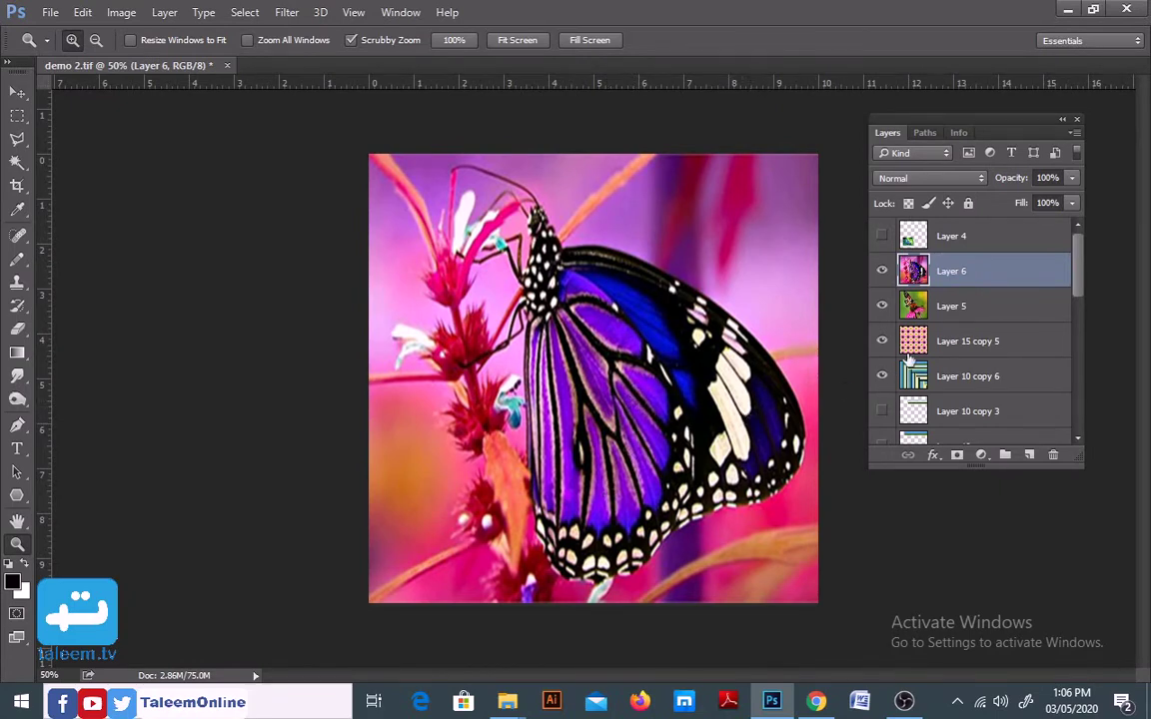
Inspect the blend mode list and the pink pattern and Layer 10 copy 6 layers, leaving Normal.
{"action": "left_click", "coordinate": [974, 186]}
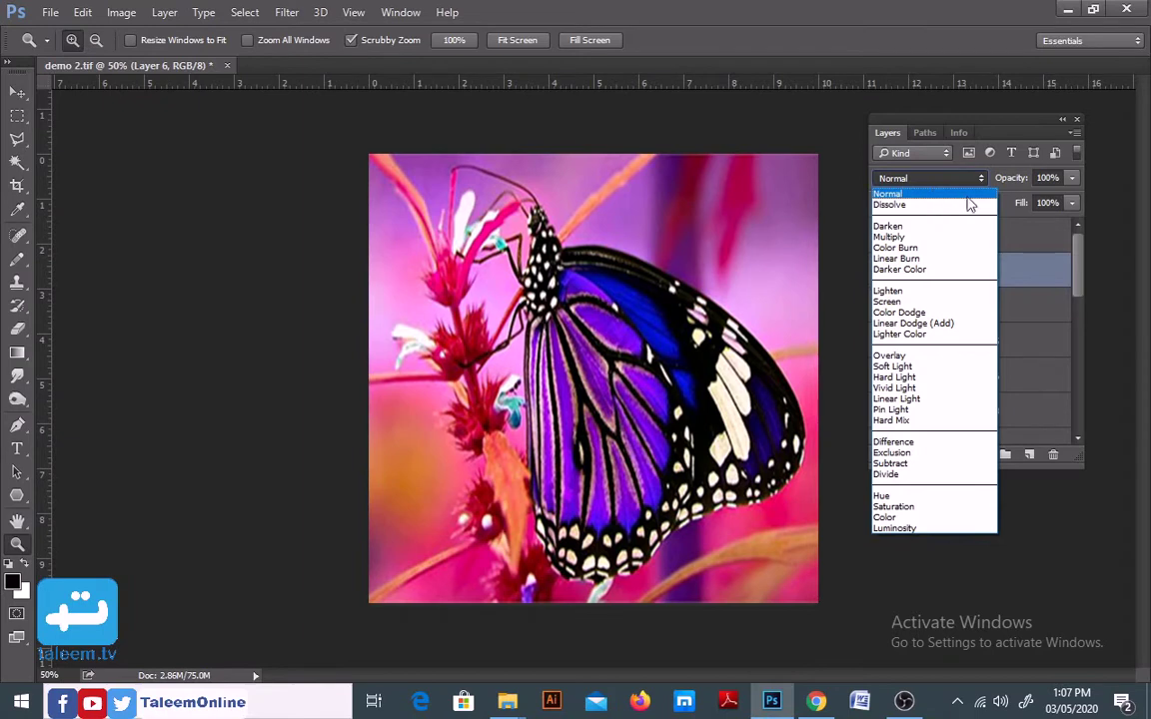
{"action": "left_click", "coordinate": [967, 195]}
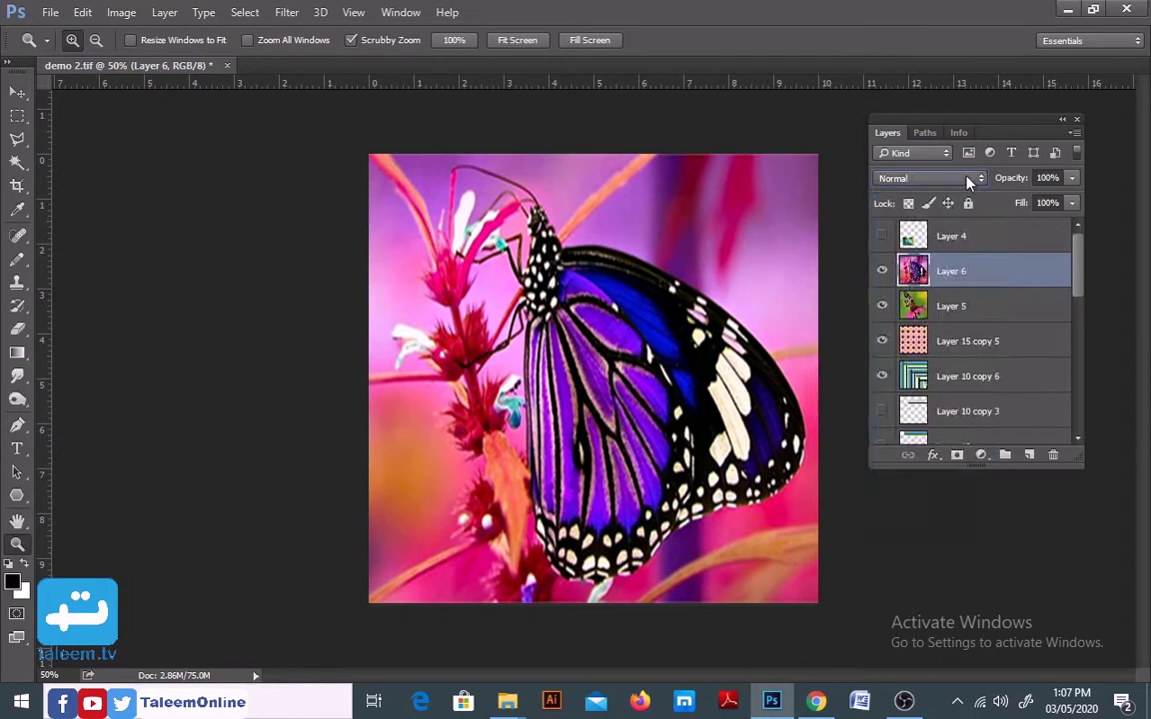
{"action": "left_click", "coordinate": [963, 309]}
{"action": "left_click", "coordinate": [963, 274]}
{"action": "left_click", "coordinate": [968, 339]}
{"action": "left_click", "coordinate": [1071, 178]}
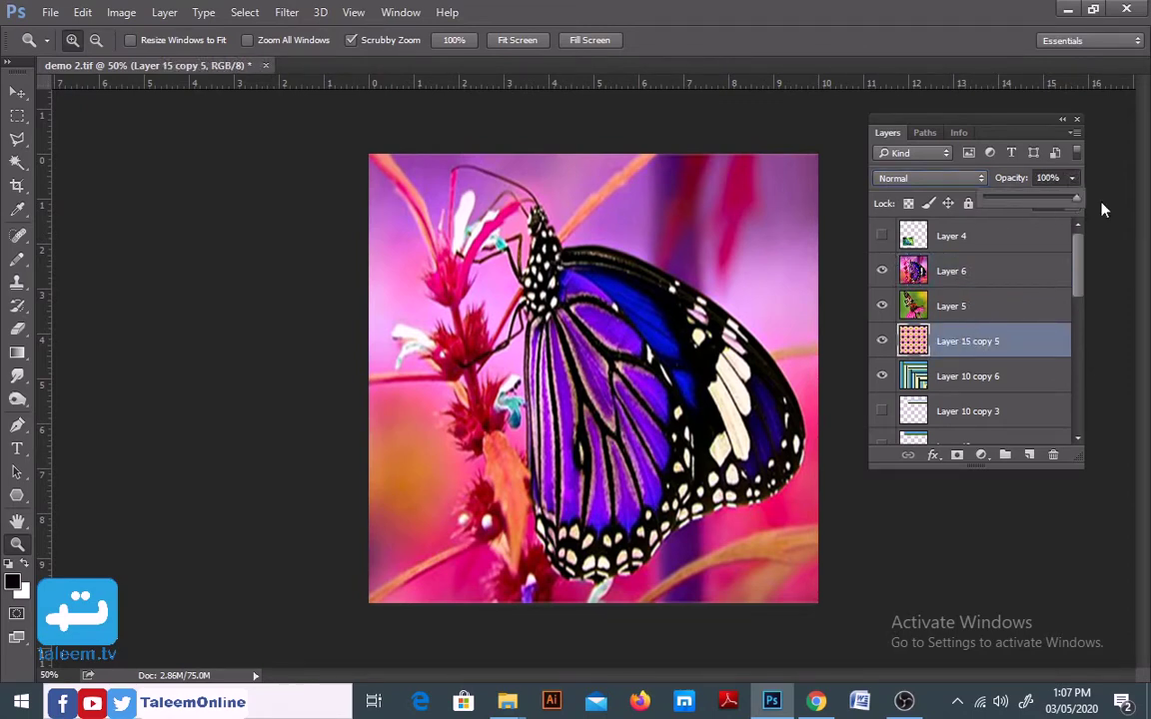
{"action": "left_click", "coordinate": [942, 377]}
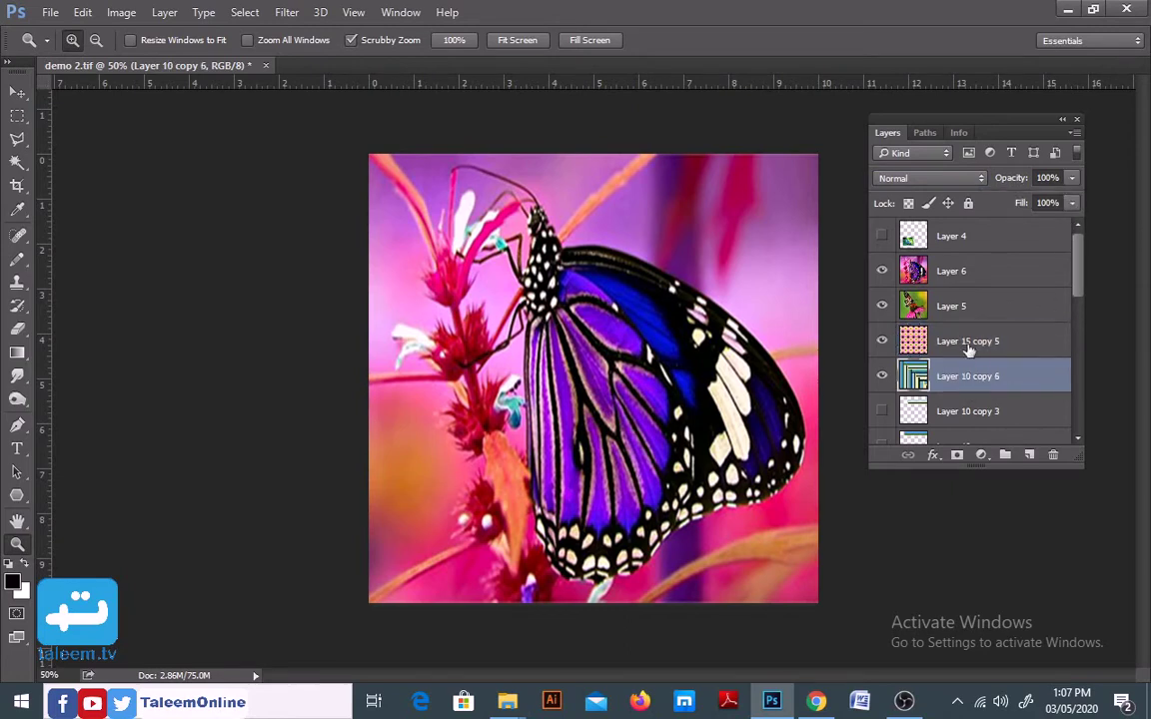
Set the purple butterfly Layer 6 to the Dissolve blend mode.
{"action": "left_click", "coordinate": [969, 272]}
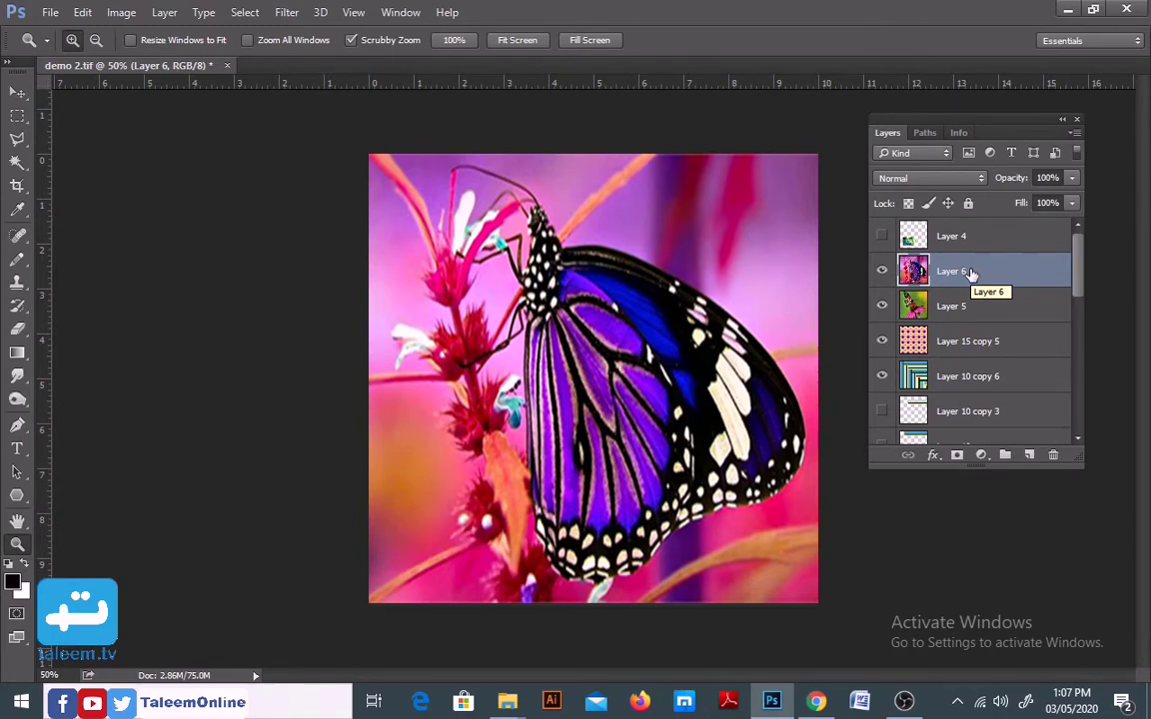
{"action": "left_click", "coordinate": [913, 180]}
{"action": "left_click", "coordinate": [912, 182]}
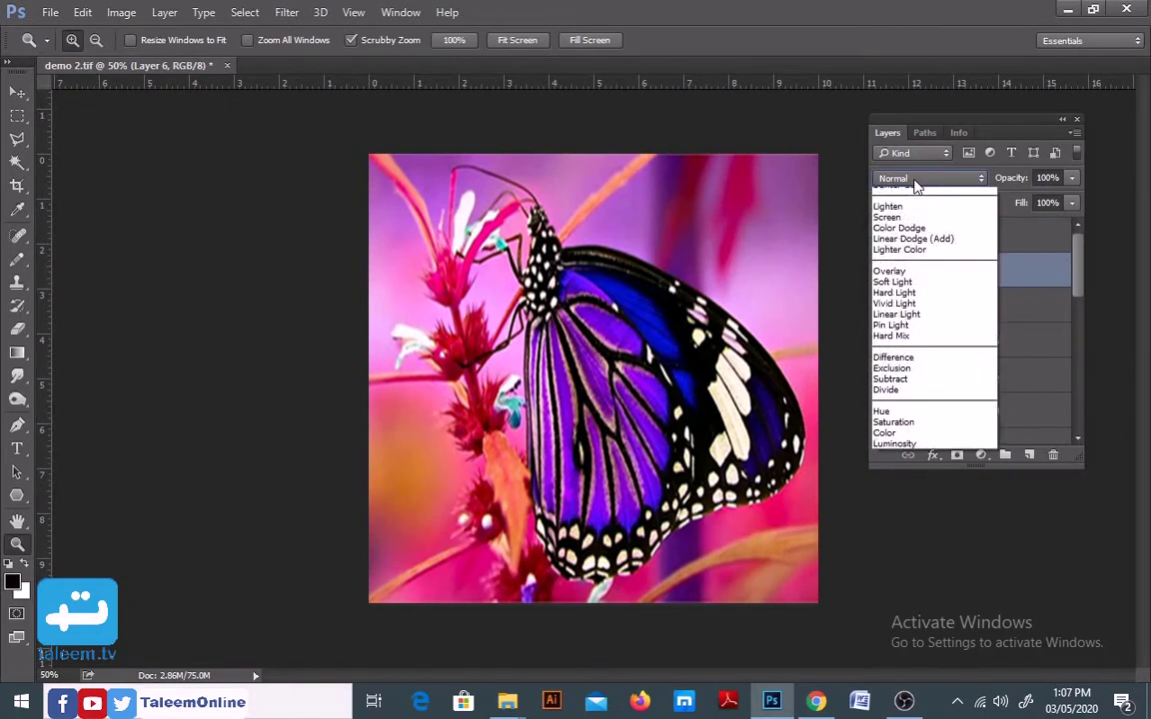
{"action": "left_click", "coordinate": [910, 206]}
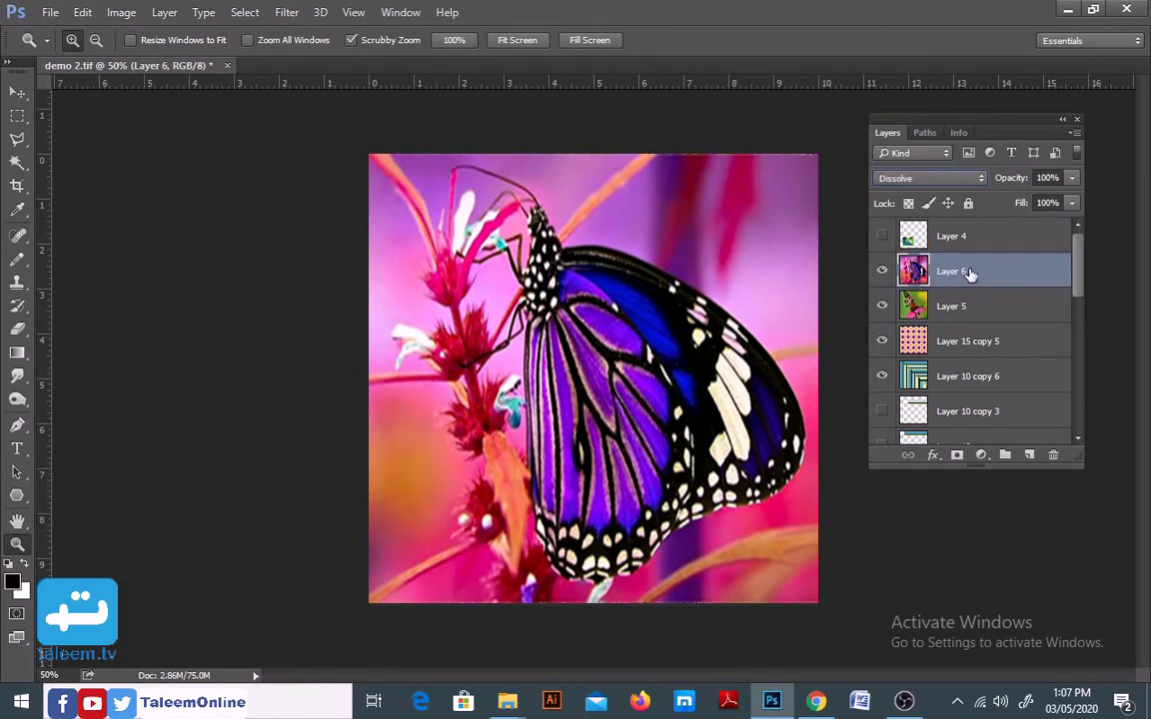
Lower Layer 6 opacity to about 47% and zoom to 200% to inspect the speckled wing.
{"action": "left_click", "coordinate": [1071, 179]}
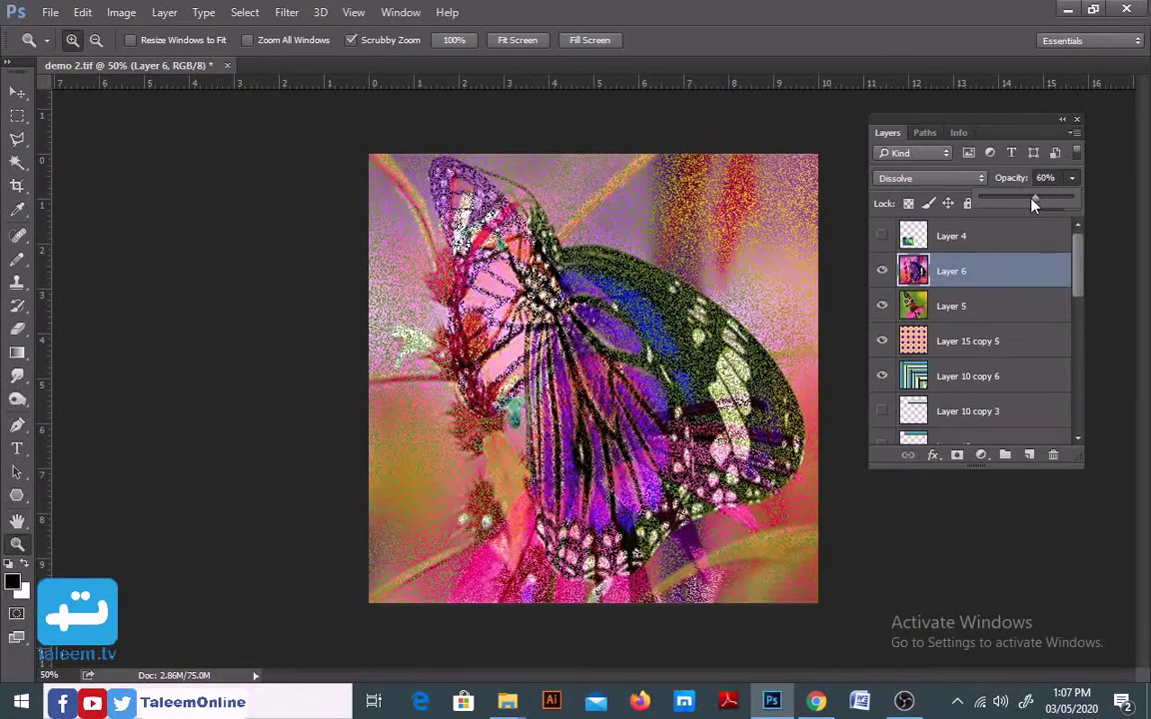
{"action": "left_click_drag", "start_coordinate": [1033, 204], "coordinate": [1025, 204]}
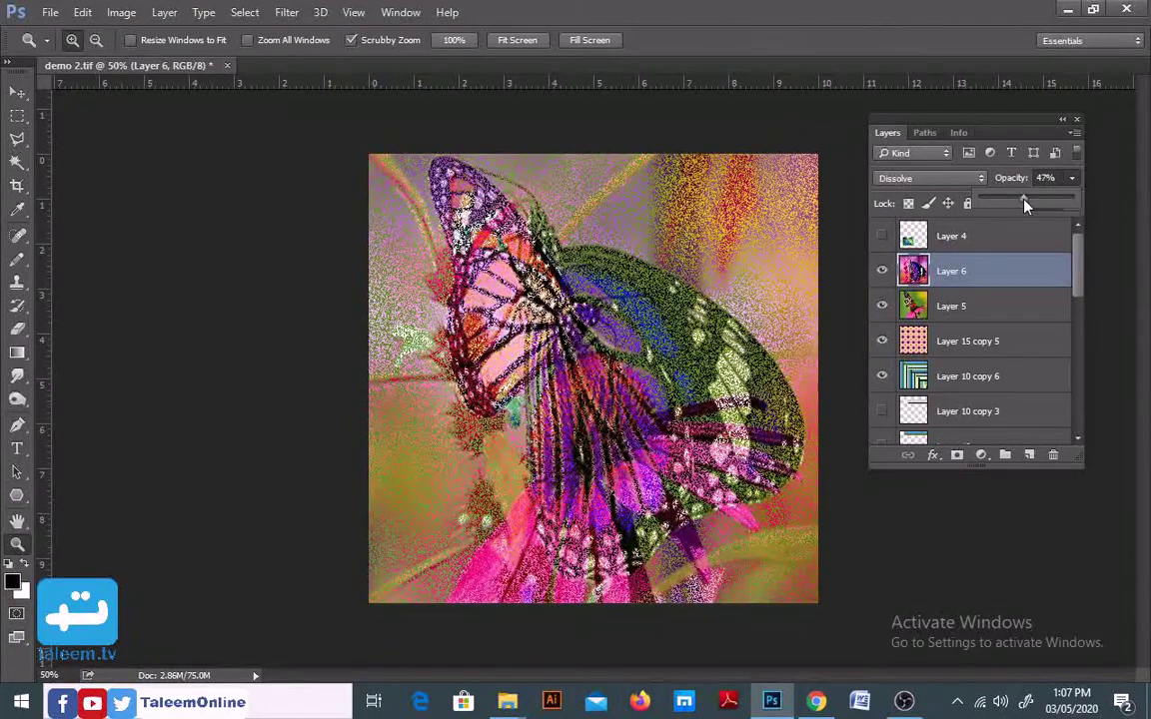
{"action": "left_click", "coordinate": [616, 269]}
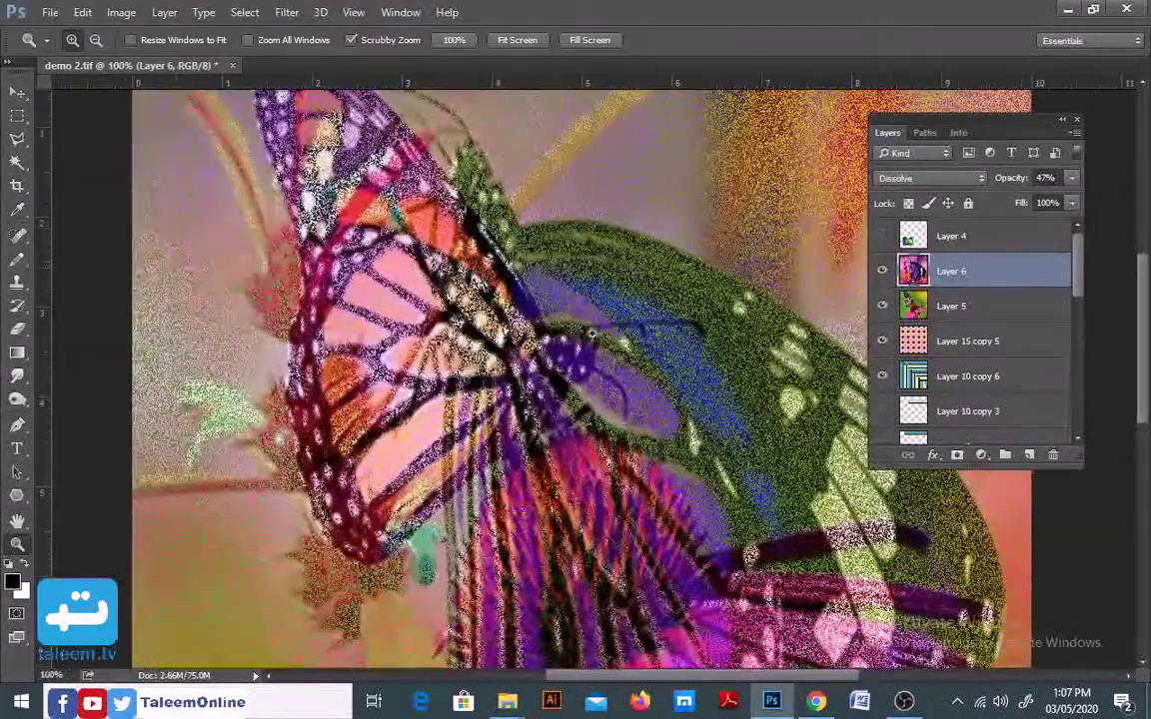
{"action": "left_click", "coordinate": [637, 261]}
{"action": "key", "text": "ctrl+plus"}
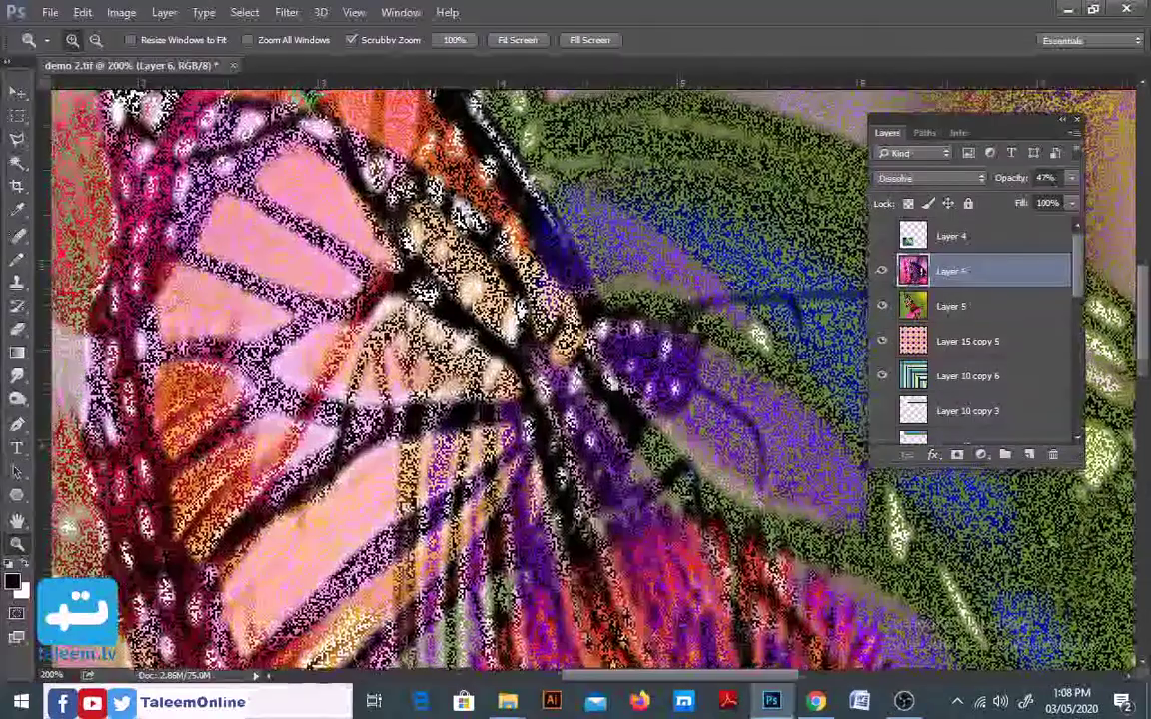
{"action": "mouse_move", "coordinate": [789, 300]}
{"action": "left_mouse_down"}
{"action": "mouse_move", "coordinate": [631, 519]}
{"action": "mouse_move", "coordinate": [655, 329]}
{"action": "left_mouse_up"}
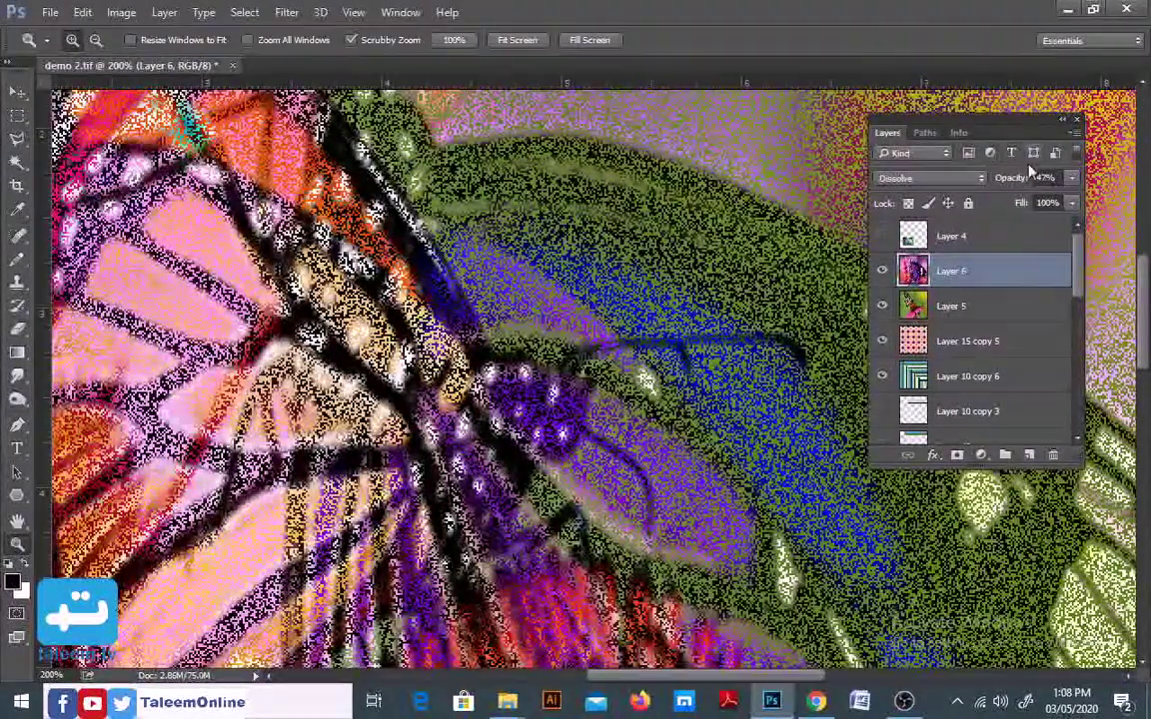
Raise Layer 6 opacity back to 100% and zoom out to the whole image.
{"action": "left_click", "coordinate": [1071, 178]}
{"action": "mouse_move", "coordinate": [1031, 202]}
{"action": "left_mouse_down"}
{"action": "mouse_move", "coordinate": [1016, 207]}
{"action": "mouse_move", "coordinate": [1057, 204]}
{"action": "left_mouse_up"}
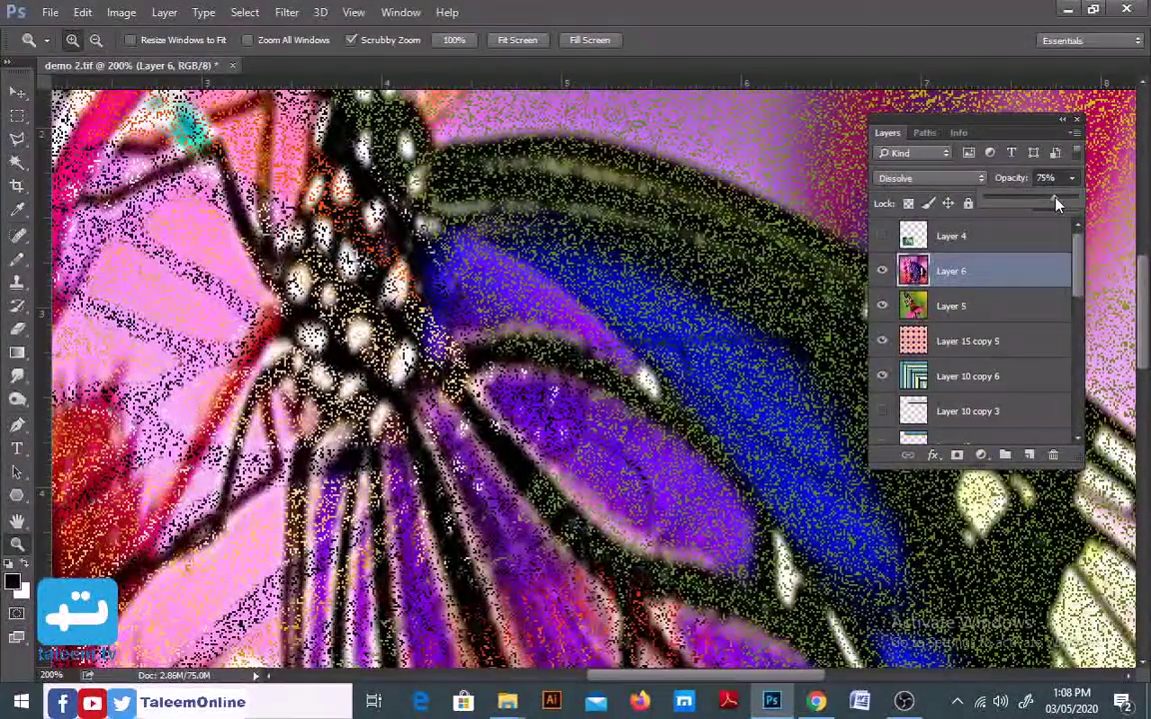
{"action": "key", "text": "ctrl+minus"}
{"action": "key", "text": "ctrl+minus"}
{"action": "key", "text": "ctrl+minus"}
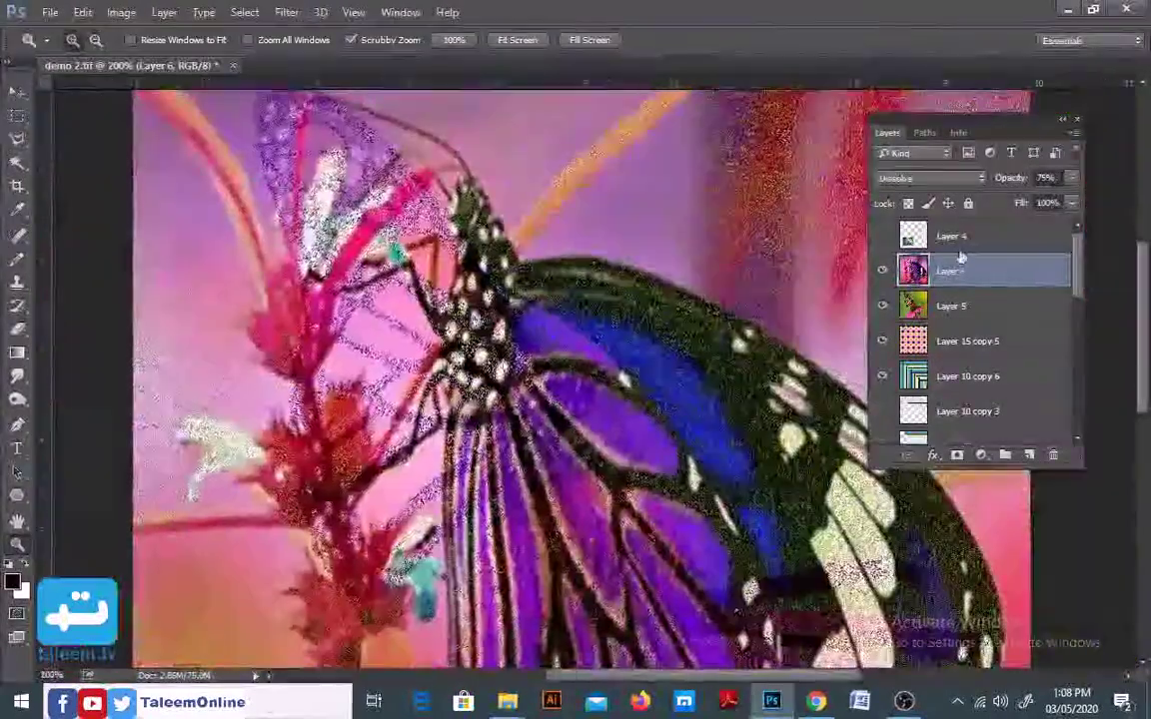
{"action": "left_click_drag", "start_coordinate": [1057, 203], "coordinate": [1100, 195]}
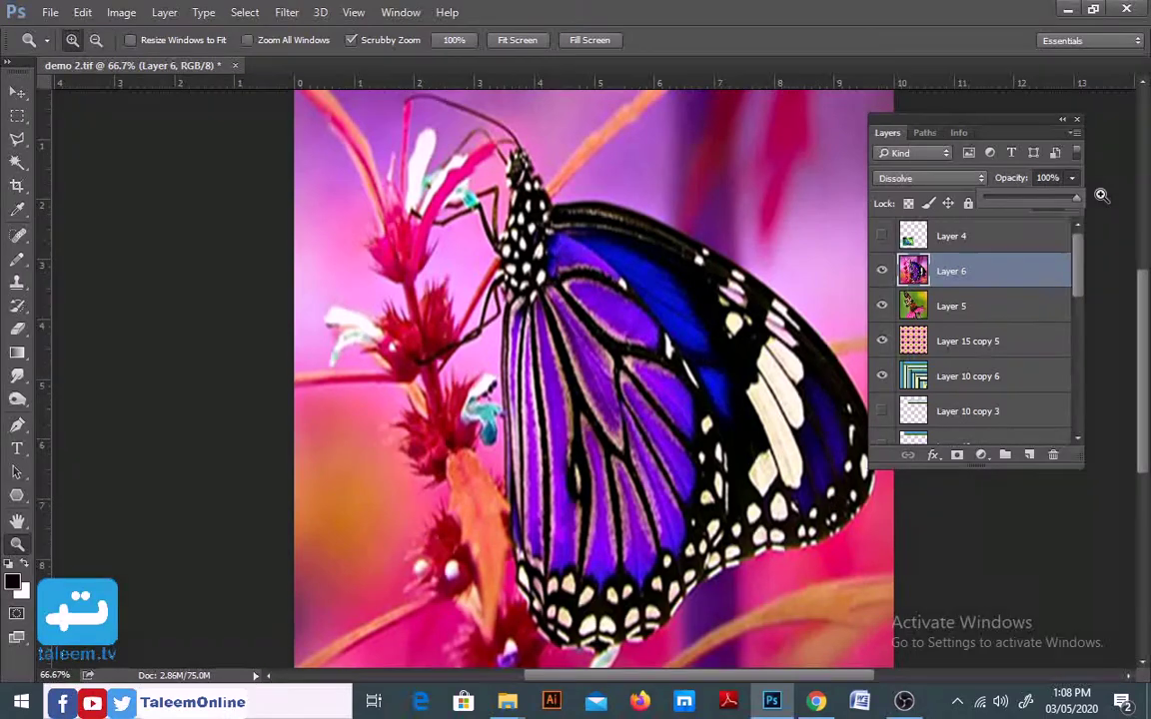
Set Layer 6 to the Darken blend mode, then select Layer 15 copy 5.
{"action": "left_click", "coordinate": [929, 177]}
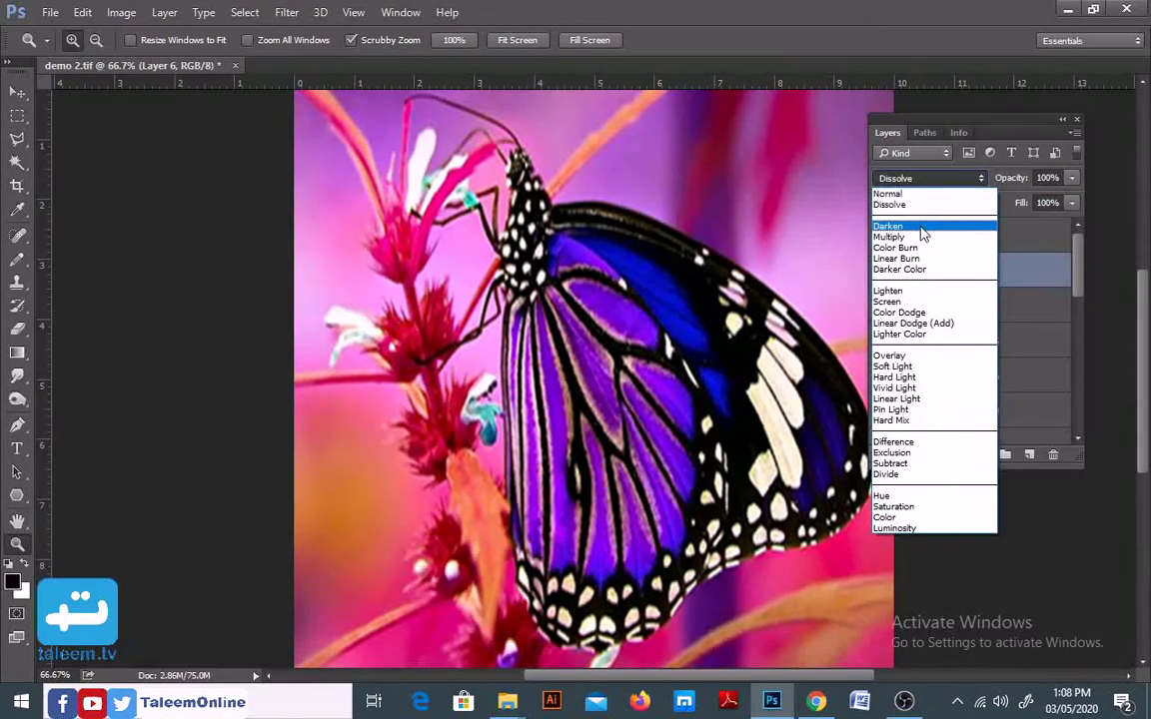
{"action": "left_click", "coordinate": [924, 229]}
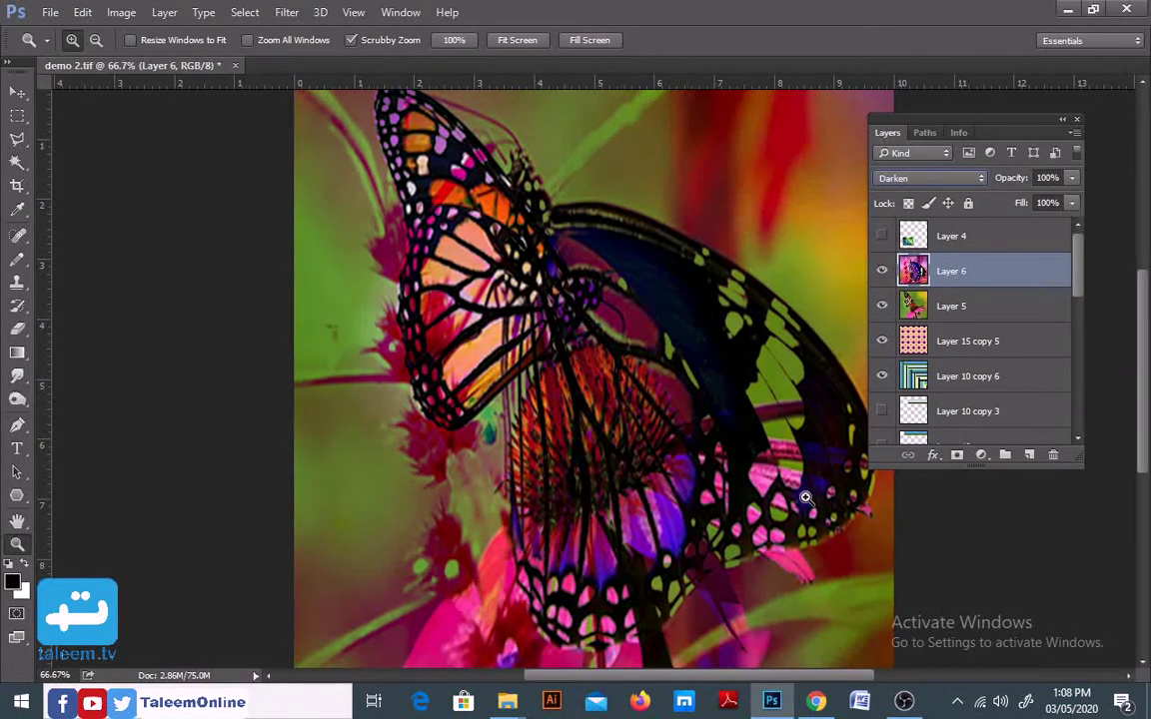
{"action": "left_click", "coordinate": [956, 341]}
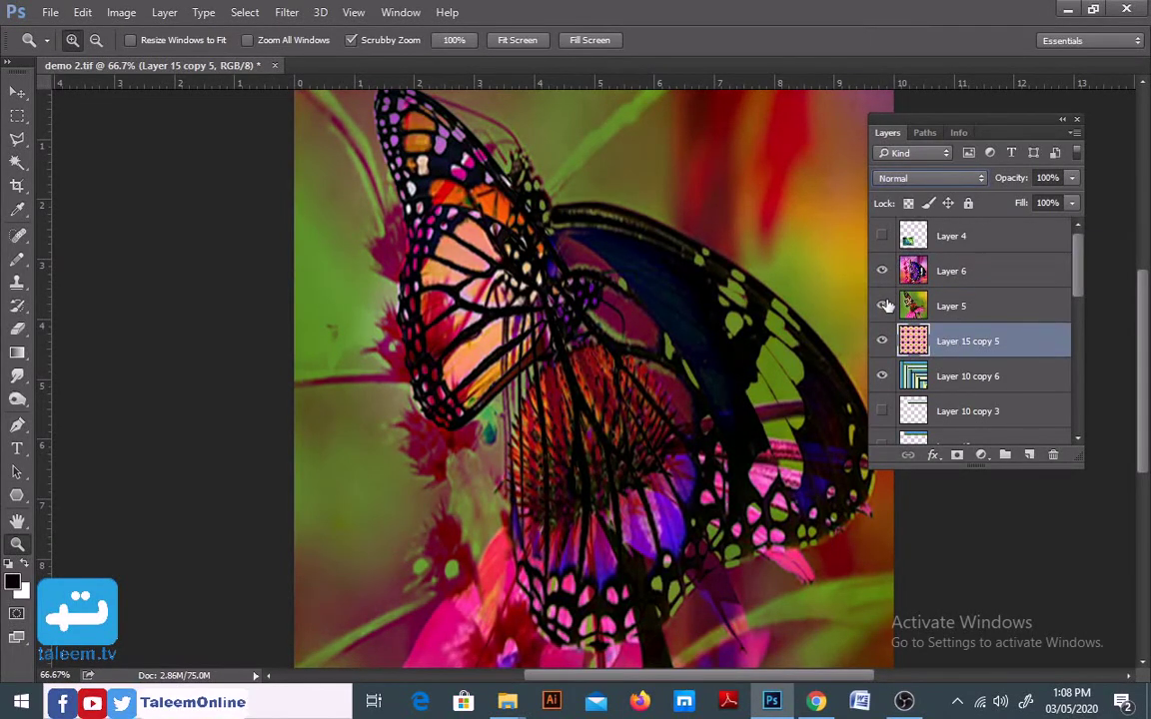
Hide Layers 6 and 5 and try Darken, then Multiply, on Layer 15 copy 5.
{"action": "left_click_drag", "start_coordinate": [881, 270], "coordinate": [881, 305]}
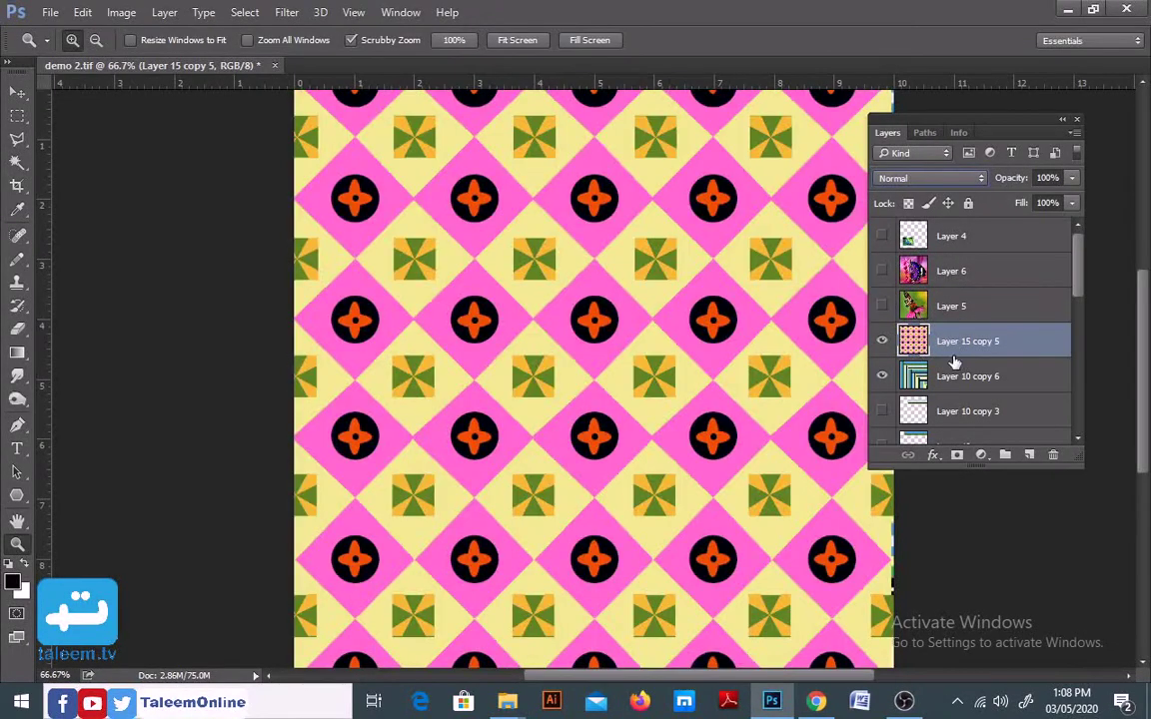
{"action": "left_click", "coordinate": [931, 179]}
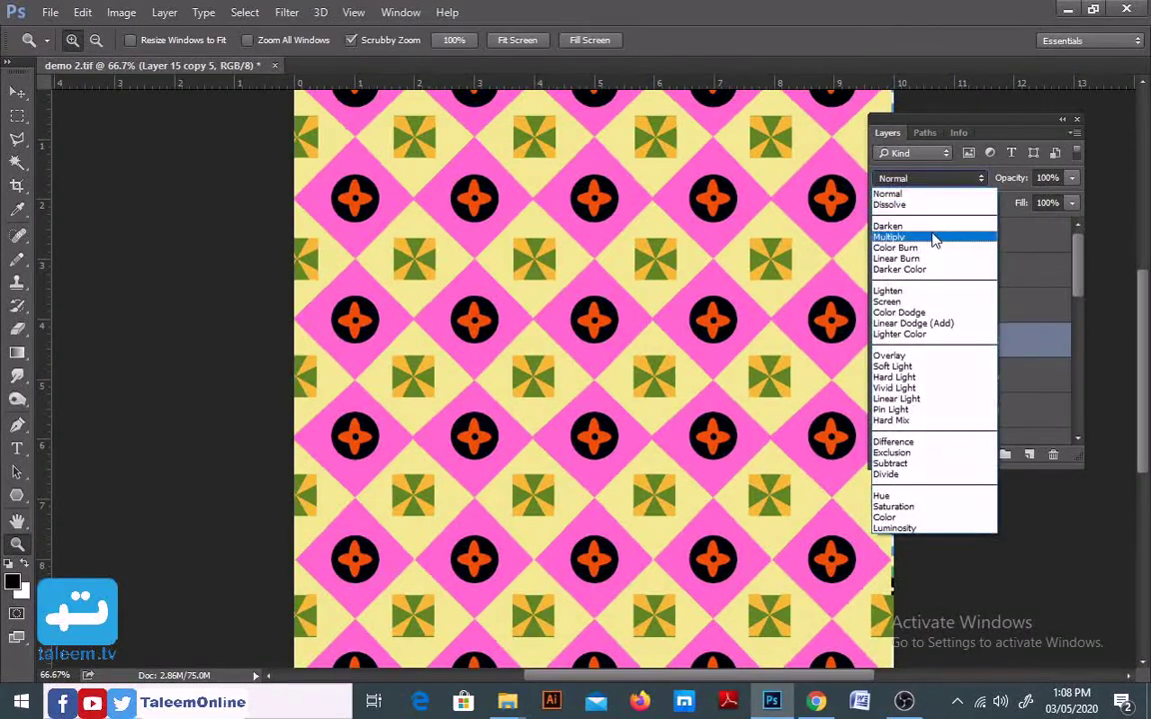
{"action": "left_click", "coordinate": [932, 227]}
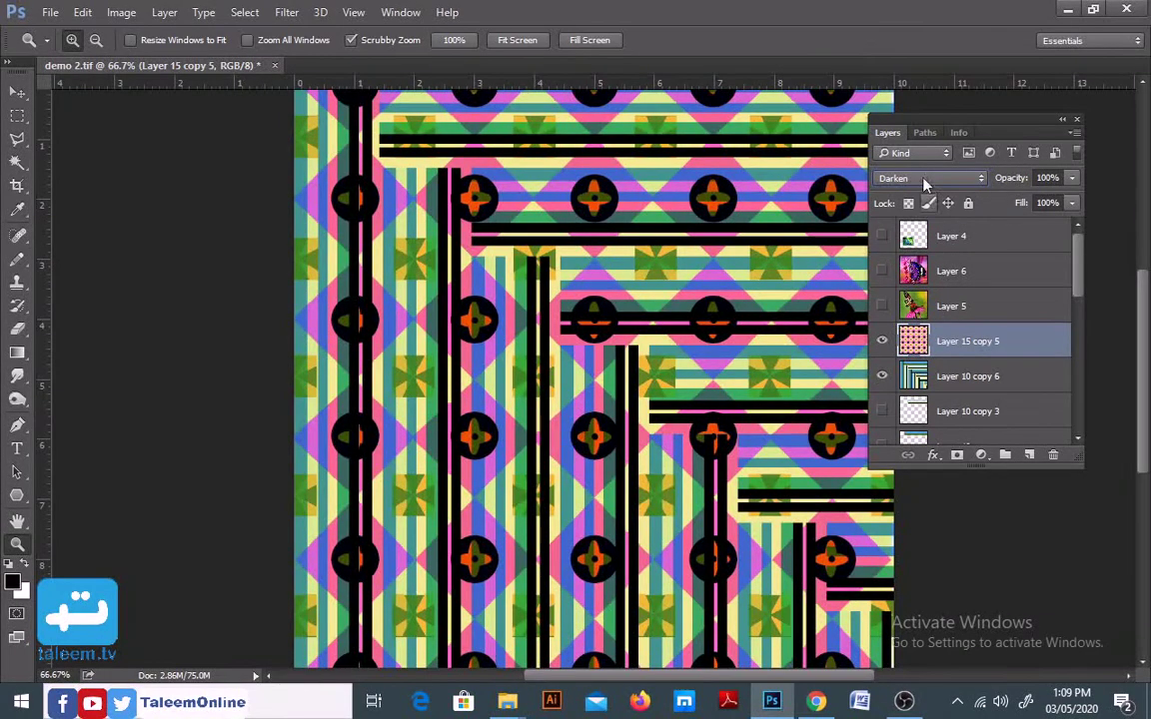
{"action": "left_click", "coordinate": [927, 178]}
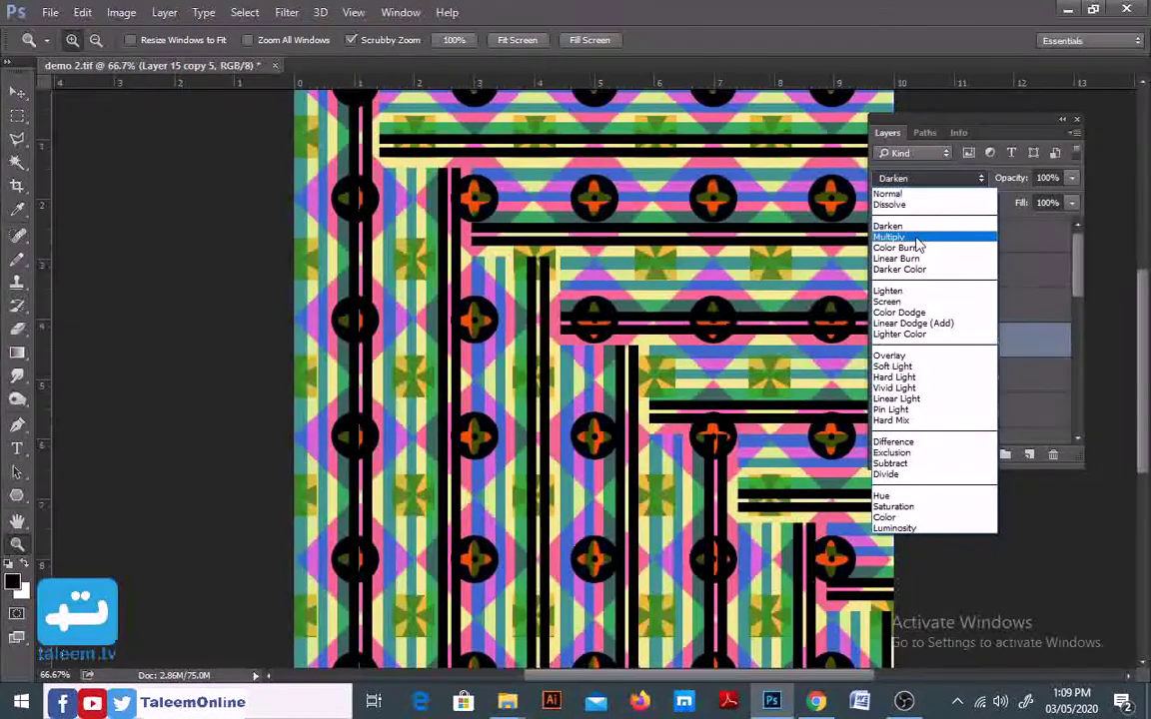
{"action": "left_click", "coordinate": [917, 237]}
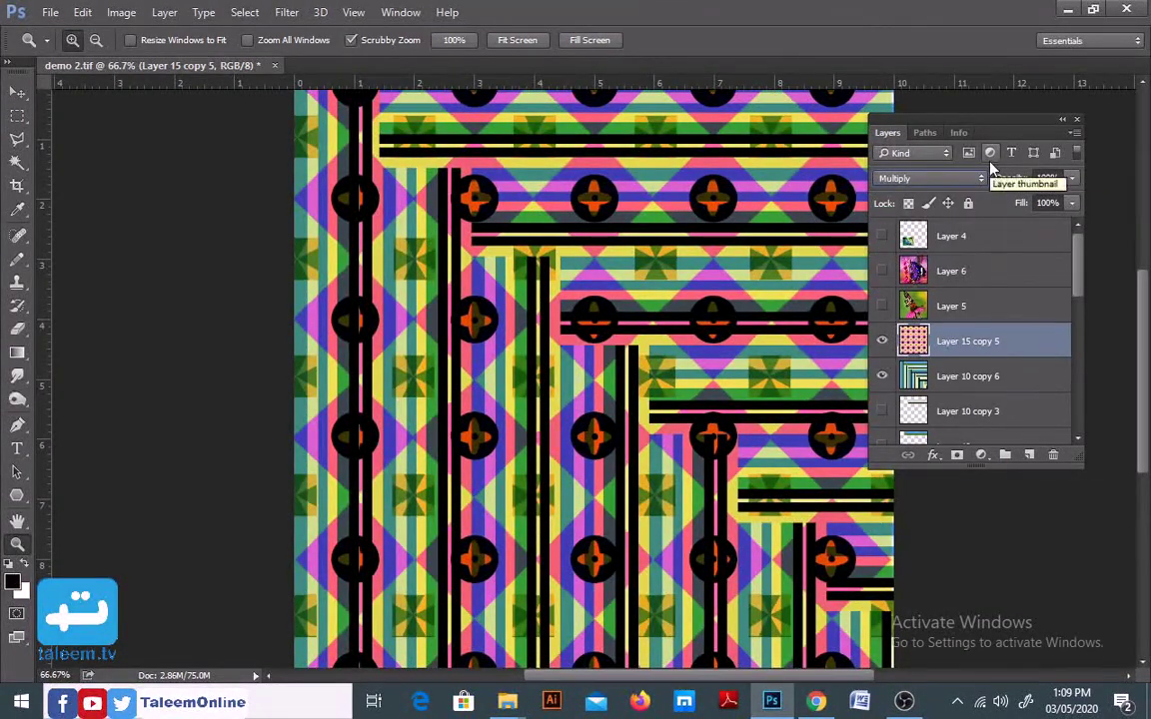
Scroll through Layer 15 copy 5's blend modes to preview each one.
{"action": "left_click_drag", "start_coordinate": [1009, 124], "coordinate": [1057, 122]}
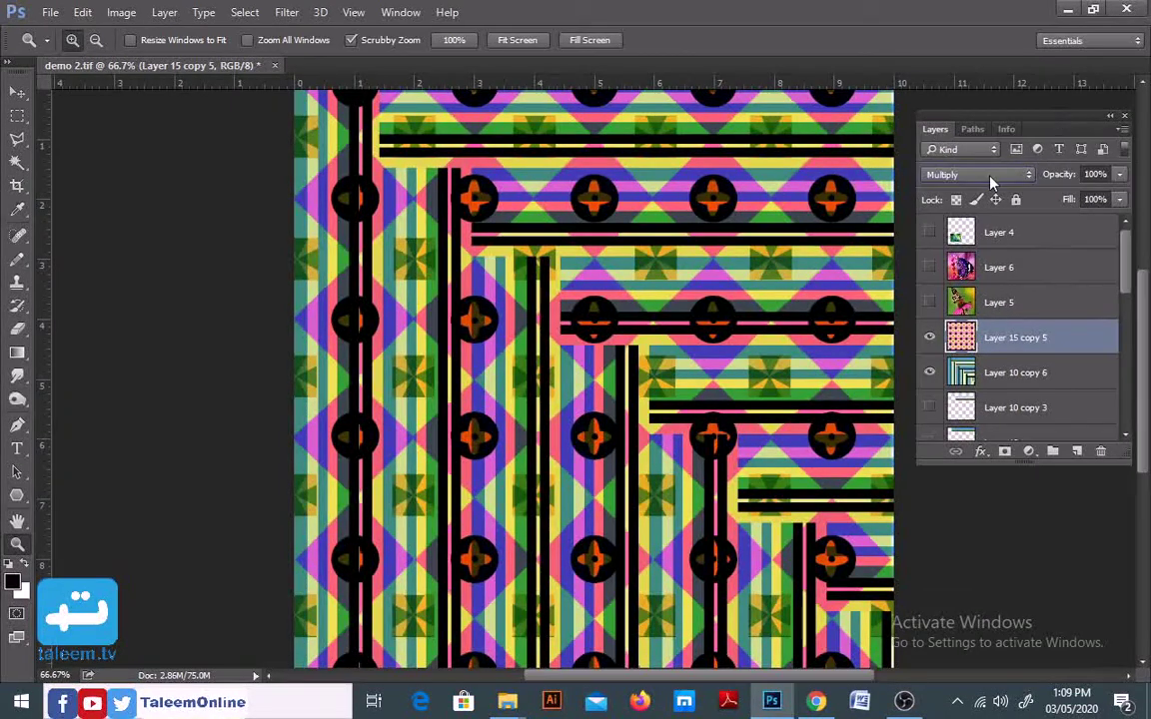
{"action": "scroll", "coordinate": [991, 180], "scroll_direction": "down", "scroll_amount": 1}
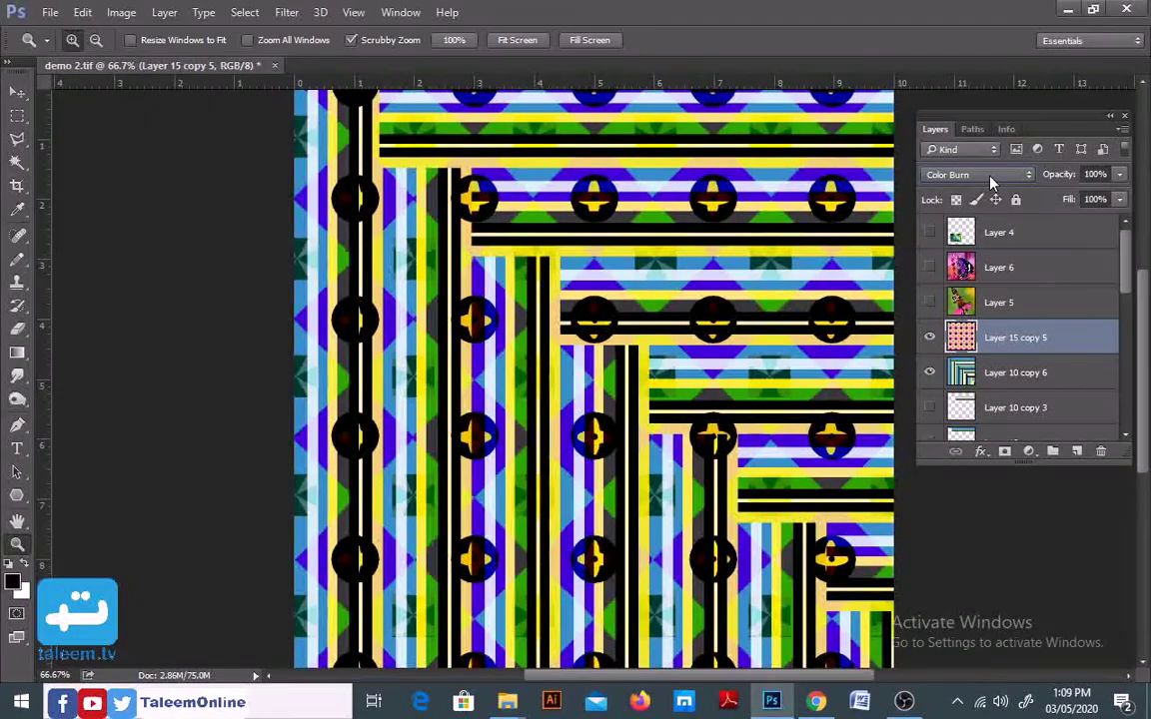
{"action": "scroll", "coordinate": [991, 180], "scroll_direction": "down", "scroll_amount": 1}
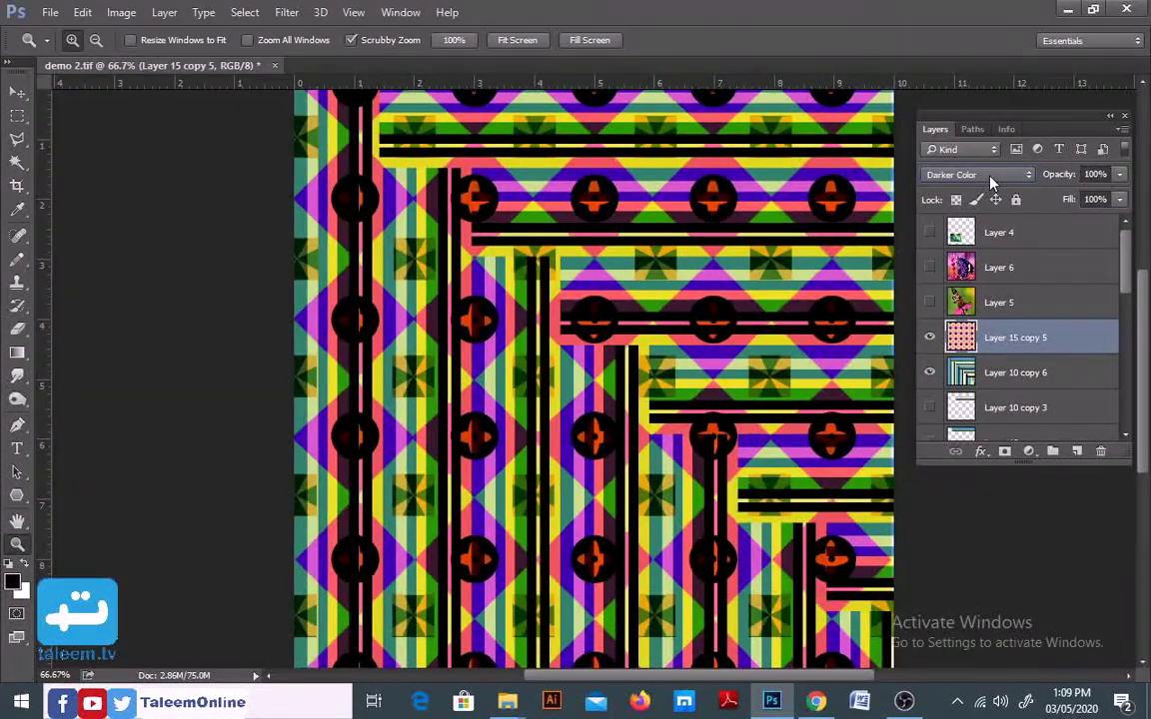
{"action": "scroll", "coordinate": [991, 180], "scroll_direction": "down", "scroll_amount": 1}
{"action": "scroll", "coordinate": [991, 180], "scroll_direction": "down", "scroll_amount": 1}
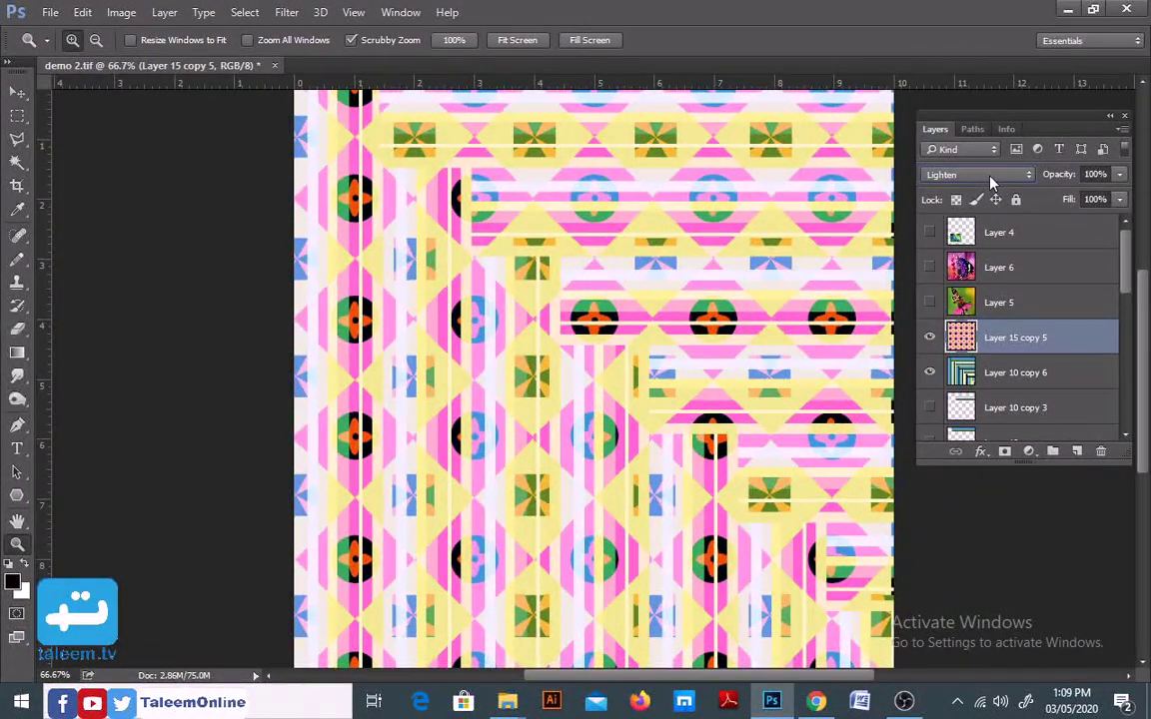
{"action": "scroll", "coordinate": [991, 180], "scroll_direction": "down", "scroll_amount": 1}
{"action": "scroll", "coordinate": [991, 180], "scroll_direction": "down", "scroll_amount": 1}
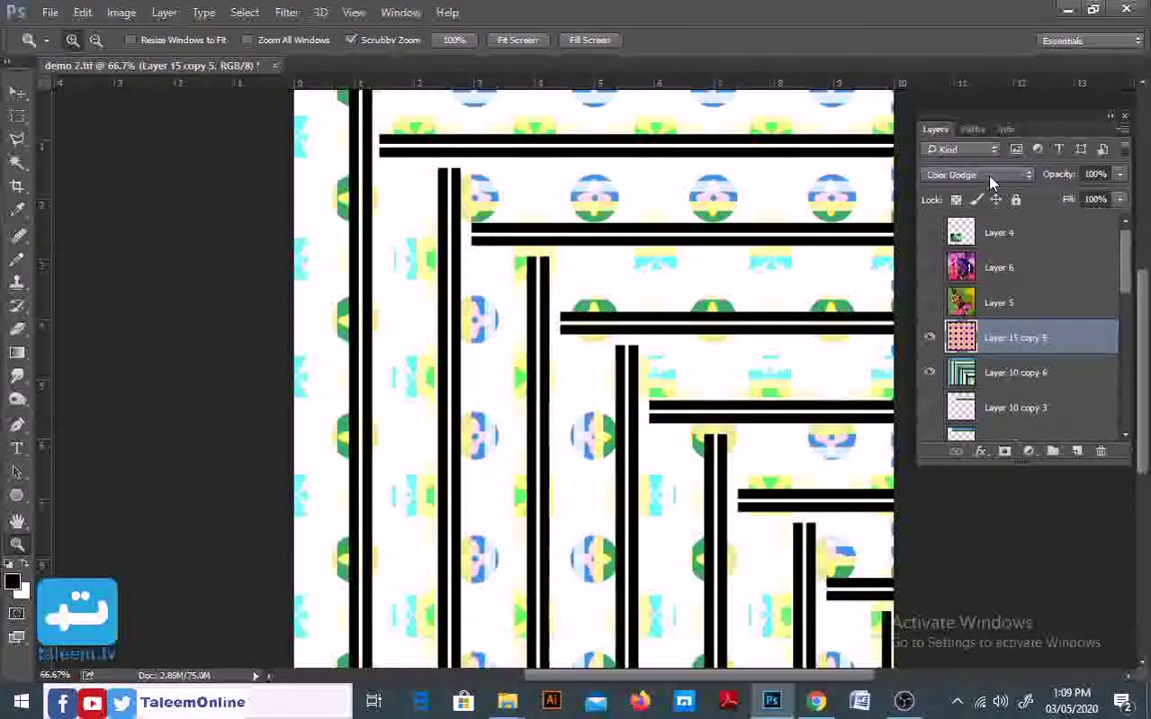
{"action": "scroll", "coordinate": [991, 180], "scroll_direction": "down", "scroll_amount": 1}
{"action": "scroll", "coordinate": [991, 180], "scroll_direction": "down", "scroll_amount": 1}
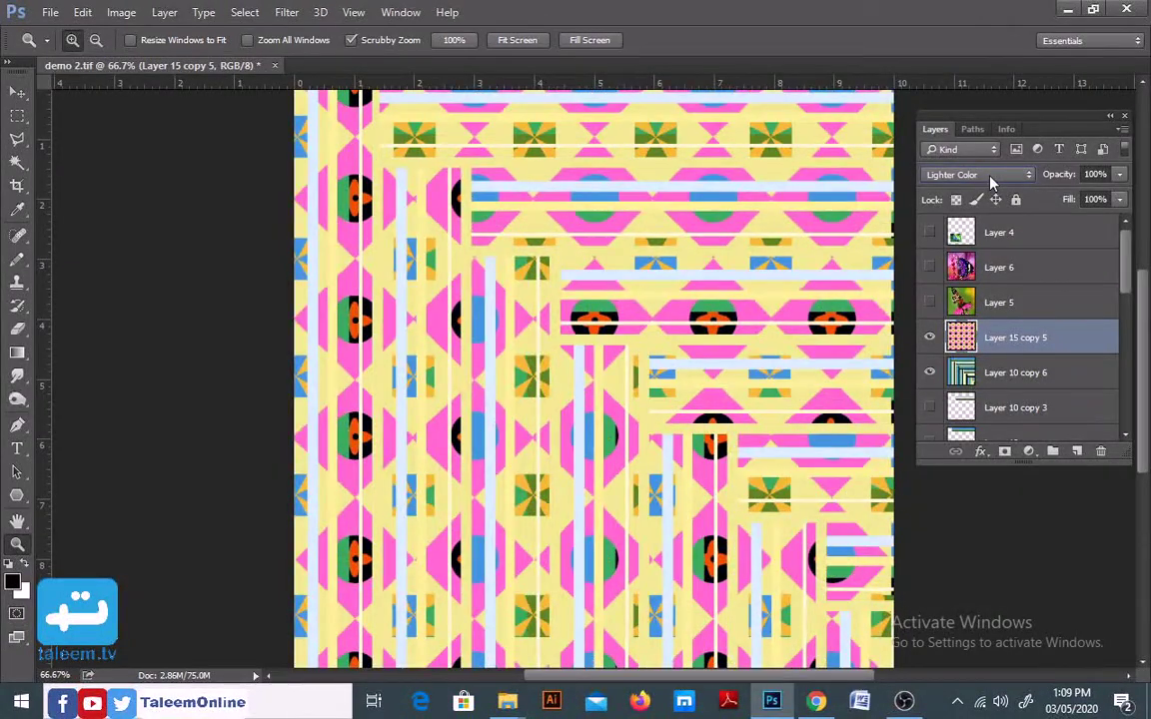
{"action": "scroll", "coordinate": [991, 180], "scroll_direction": "down", "scroll_amount": 1}
{"action": "scroll", "coordinate": [991, 180], "scroll_direction": "down", "scroll_amount": 1}
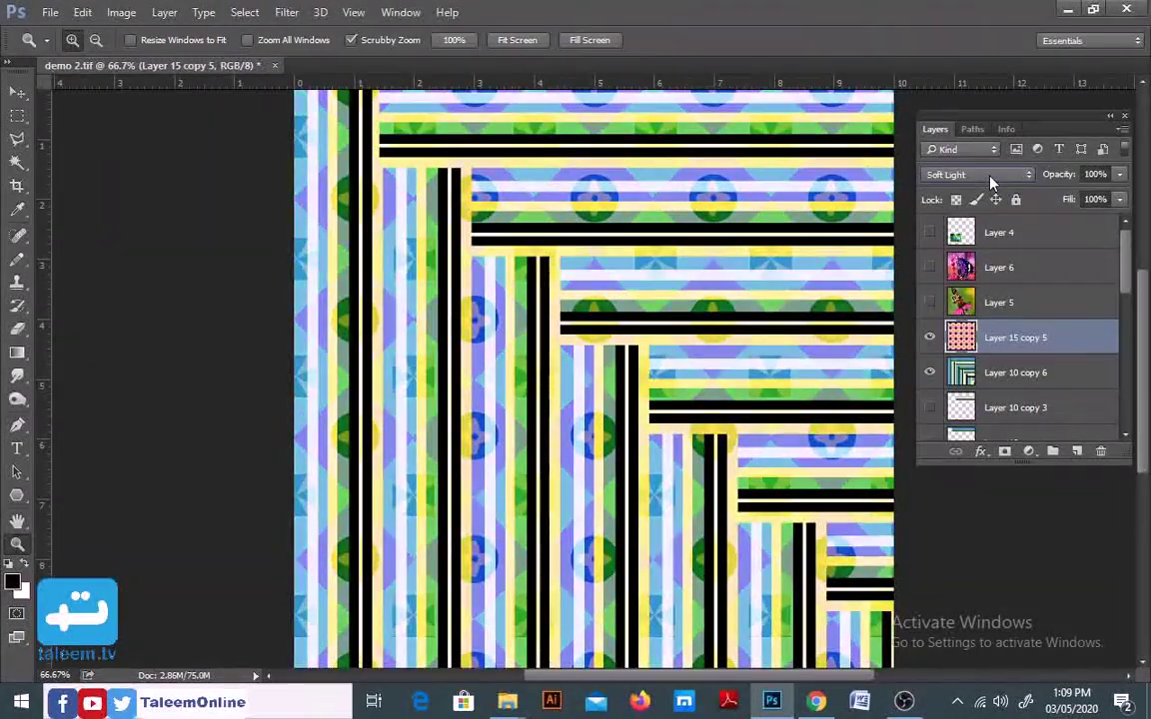
{"action": "scroll", "coordinate": [991, 180], "scroll_direction": "down", "scroll_amount": 1}
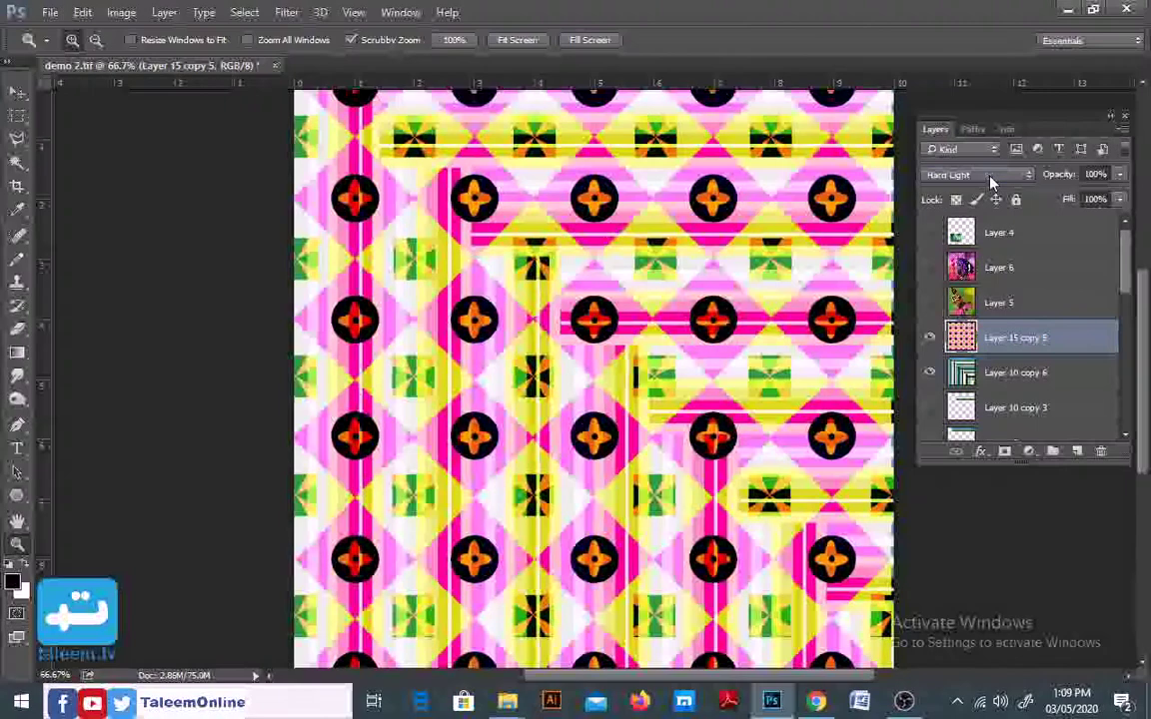
Step Layer 15 copy 5 through Pin Light, Difference and Subtract, ending on Divide.
{"action": "left_click", "coordinate": [989, 176]}
{"action": "key", "text": "Down"}
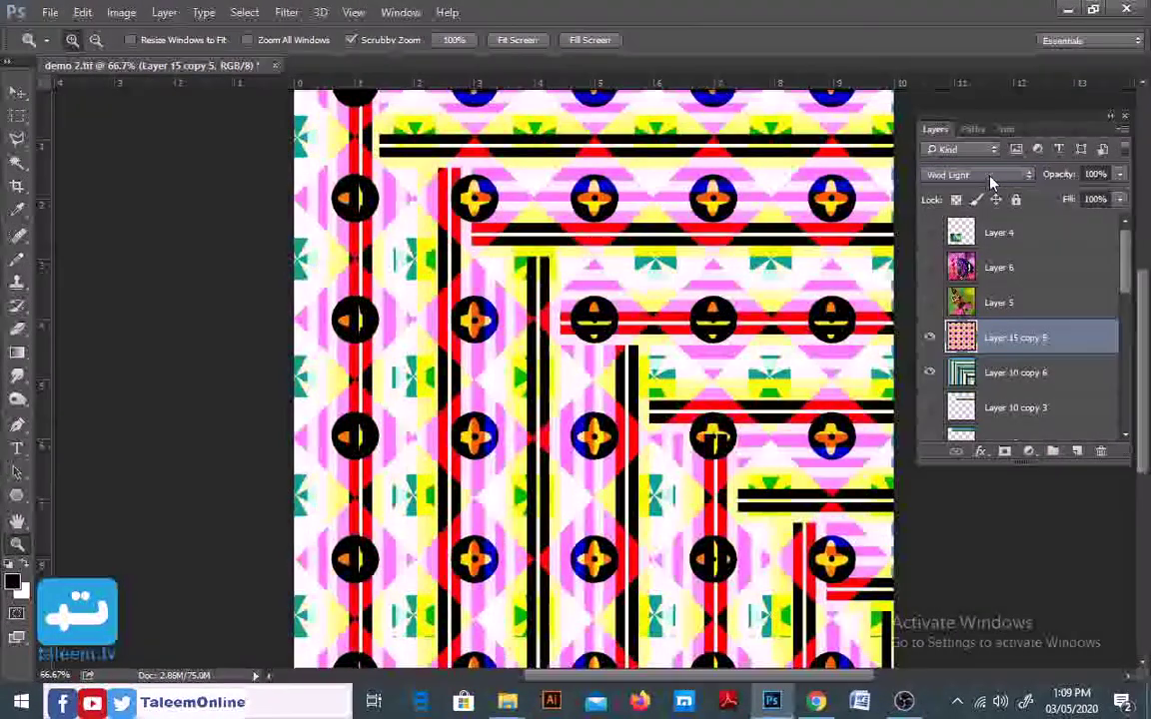
{"action": "key", "text": "Down"}
{"action": "key", "text": "Down"}
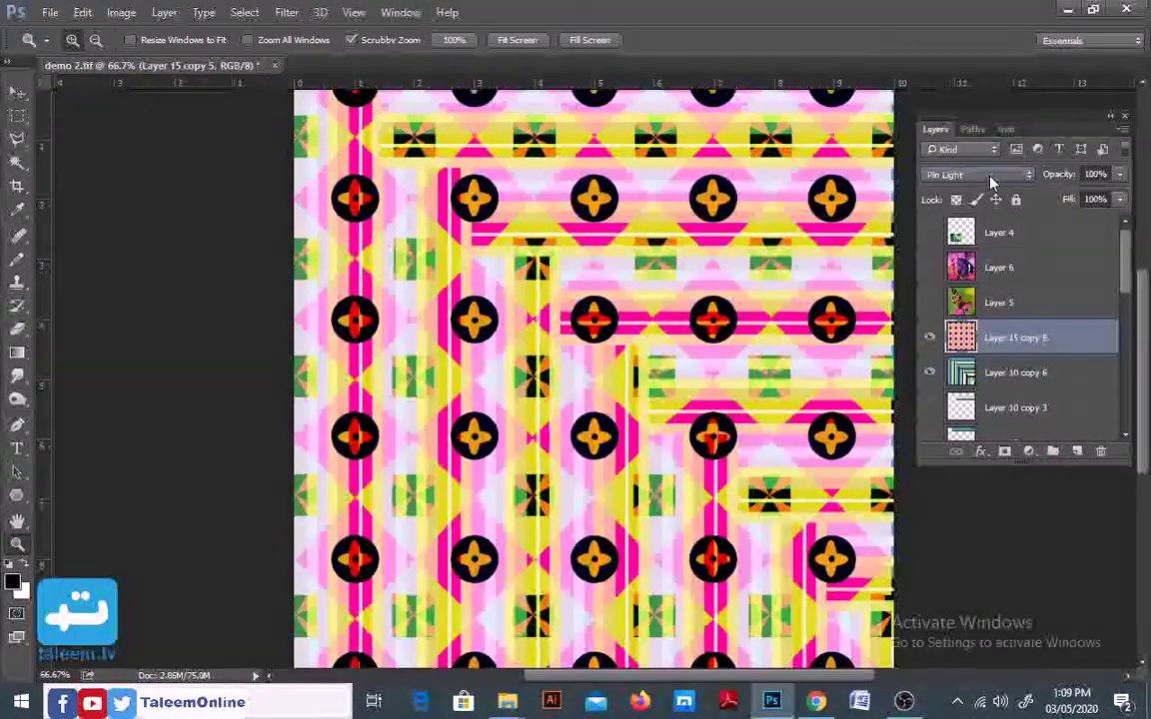
{"action": "key", "text": "Down"}
{"action": "key", "text": "Down"}
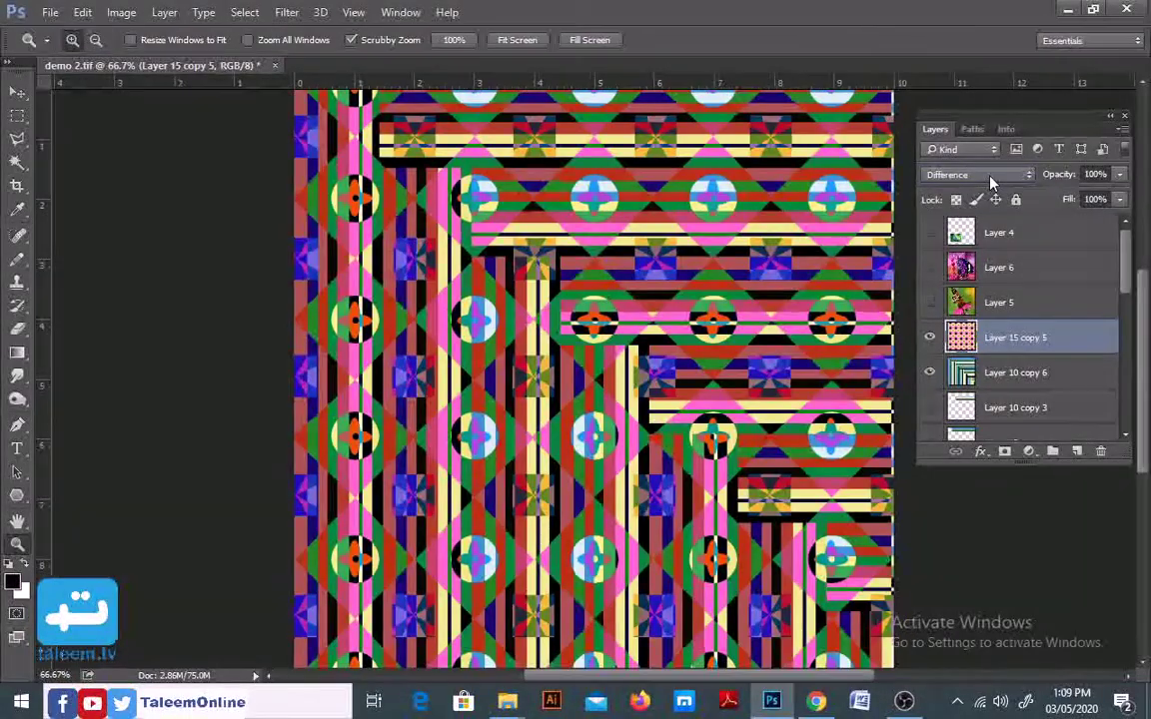
{"action": "key", "text": "Down"}
{"action": "key", "text": "Down"}
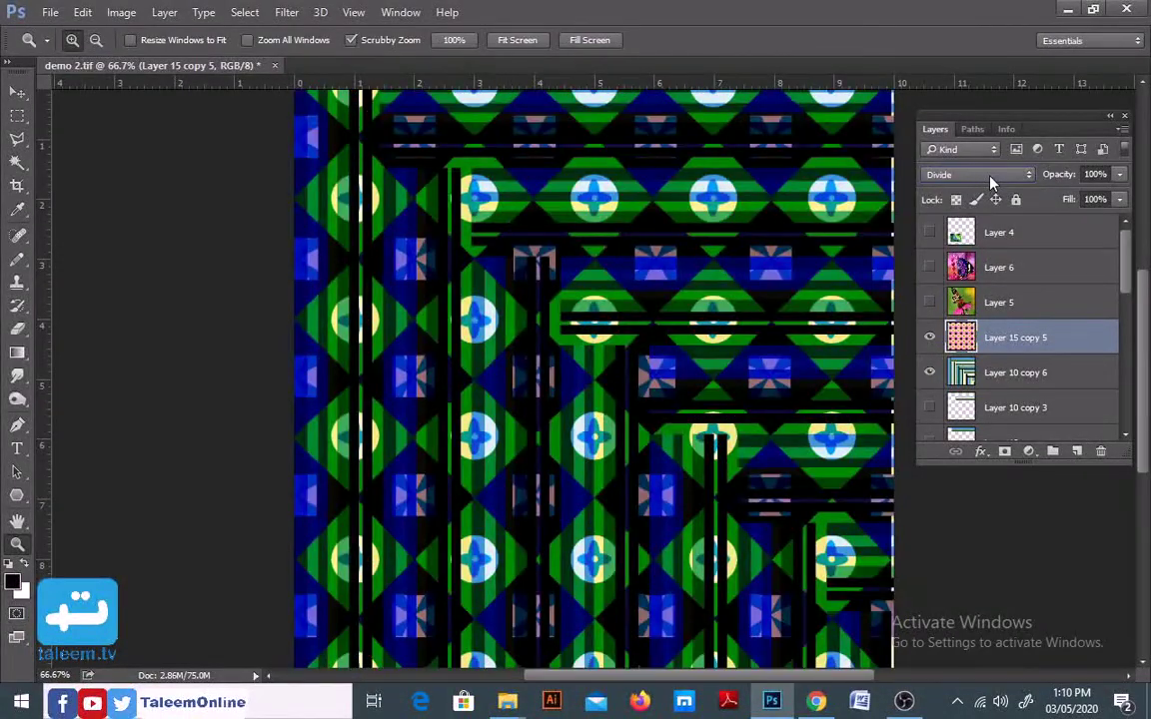
{"action": "key", "text": "Down"}
{"action": "key", "text": "Down"}
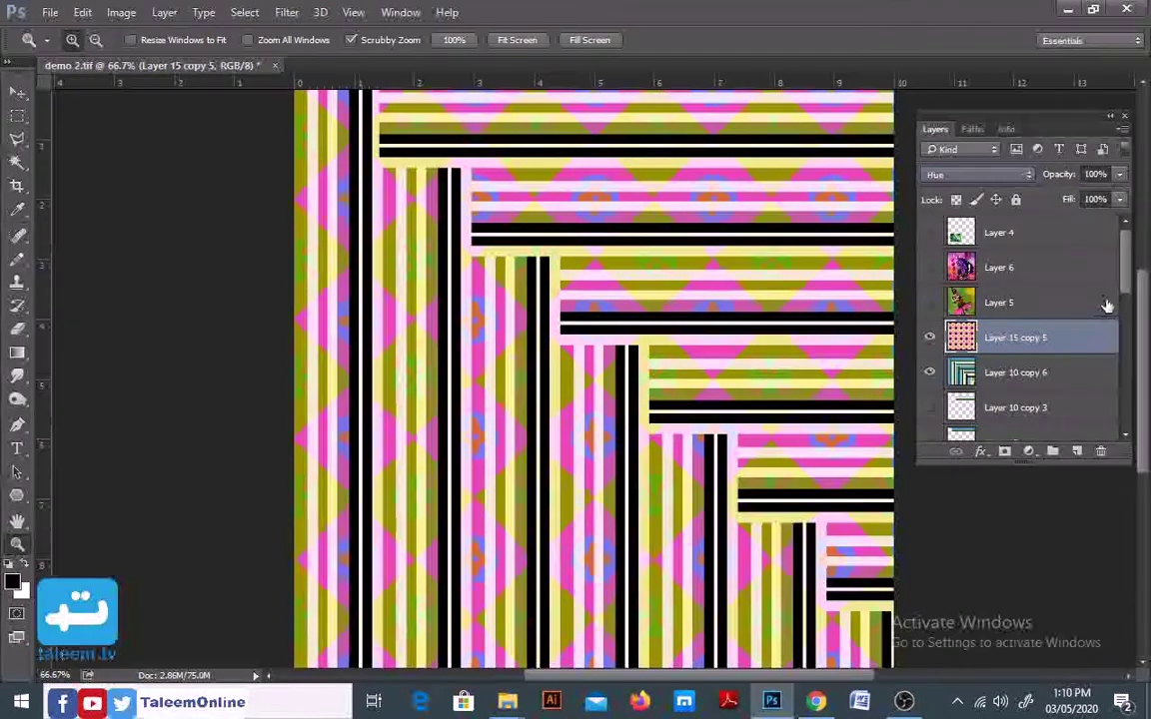
Move Layer 9 above Layer 15 copy 5 and select it.
{"action": "left_click_drag", "start_coordinate": [1127, 287], "coordinate": [1136, 351]}
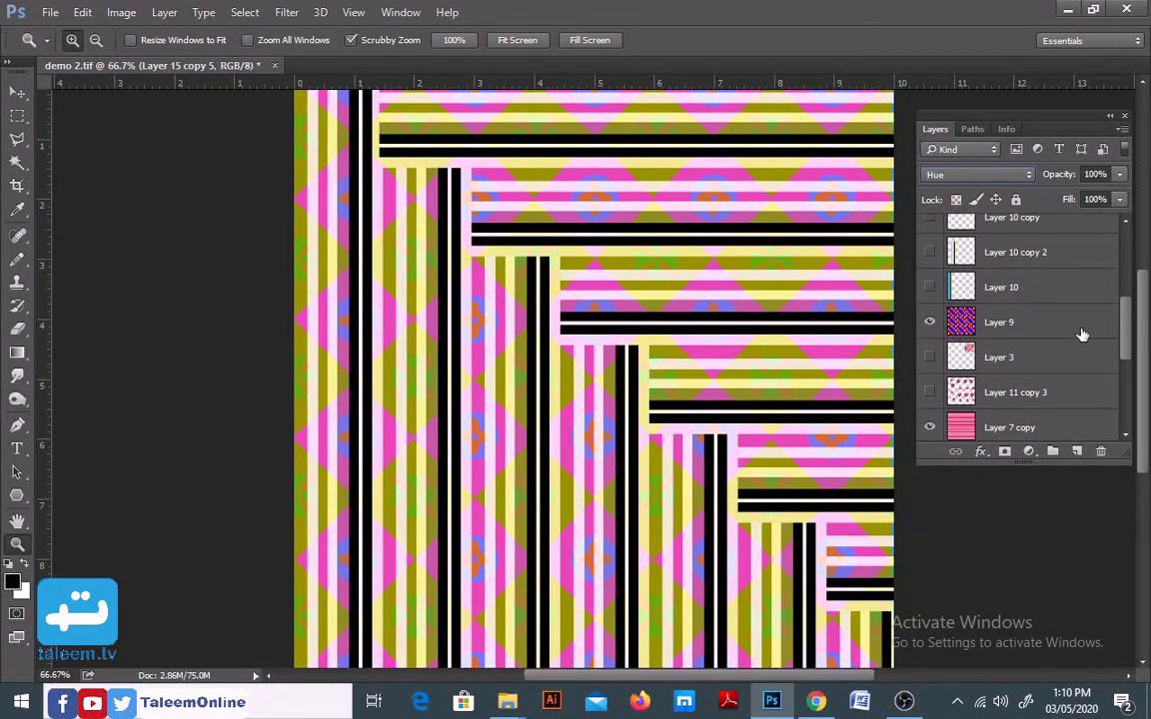
{"action": "scroll", "coordinate": [1099, 350], "scroll_direction": "up", "scroll_amount": 3}
{"action": "left_click_drag", "start_coordinate": [1045, 392], "coordinate": [1039, 220]}
{"action": "left_click_drag", "start_coordinate": [1027, 344], "coordinate": [1034, 272]}
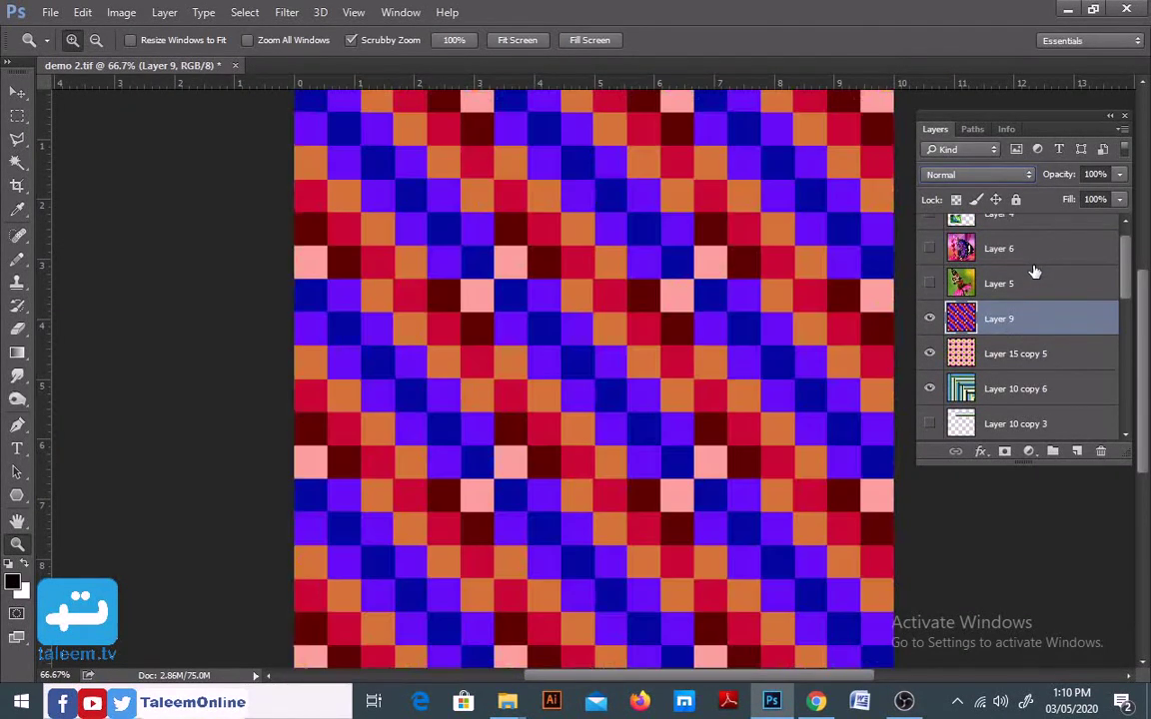
{"action": "left_click", "coordinate": [1005, 356]}
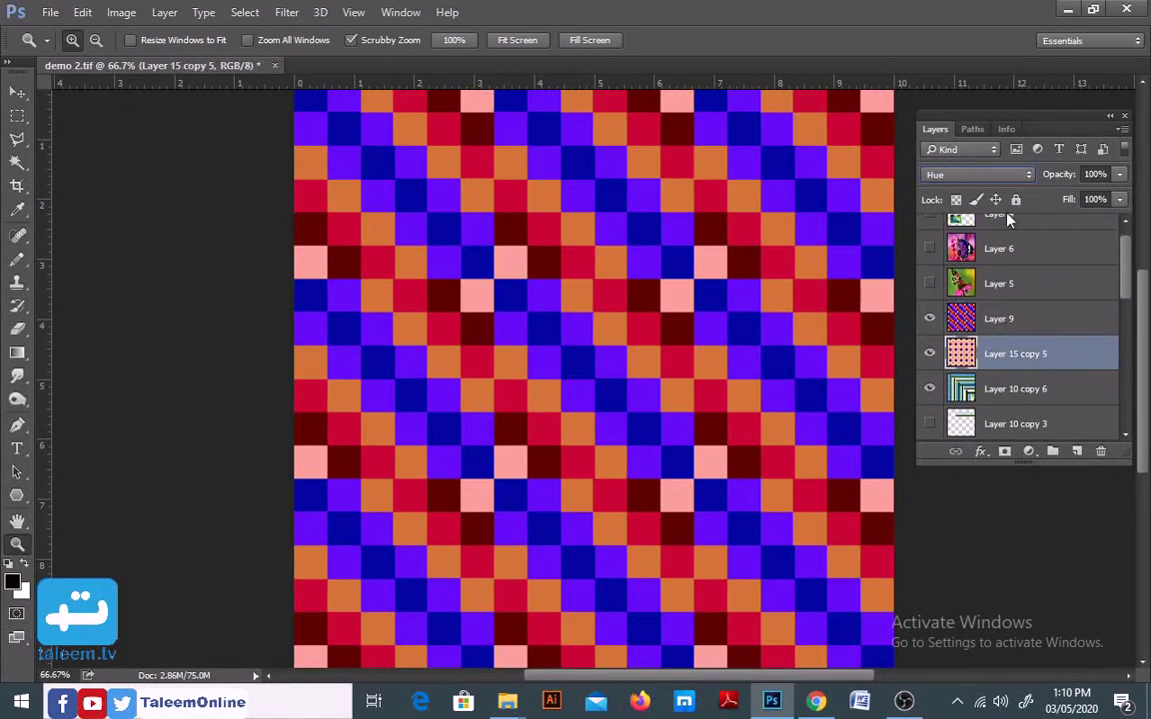
{"action": "left_click", "coordinate": [1027, 319]}
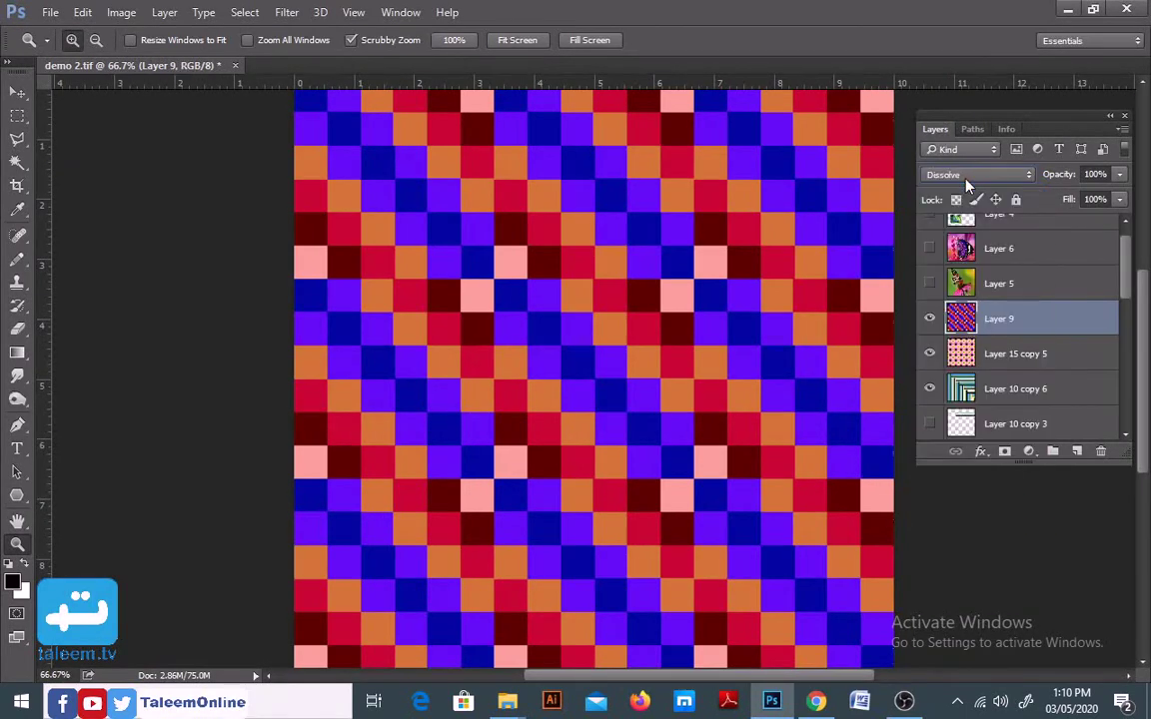
Scroll back and forth through Layer 9's blend modes to compare them.
{"action": "scroll", "coordinate": [966, 184], "scroll_direction": "down", "scroll_amount": 1}
{"action": "scroll", "coordinate": [965, 184], "scroll_direction": "down", "scroll_amount": 1}
{"action": "scroll", "coordinate": [966, 184], "scroll_direction": "down", "scroll_amount": 1}
{"action": "scroll", "coordinate": [965, 184], "scroll_direction": "down", "scroll_amount": 1}
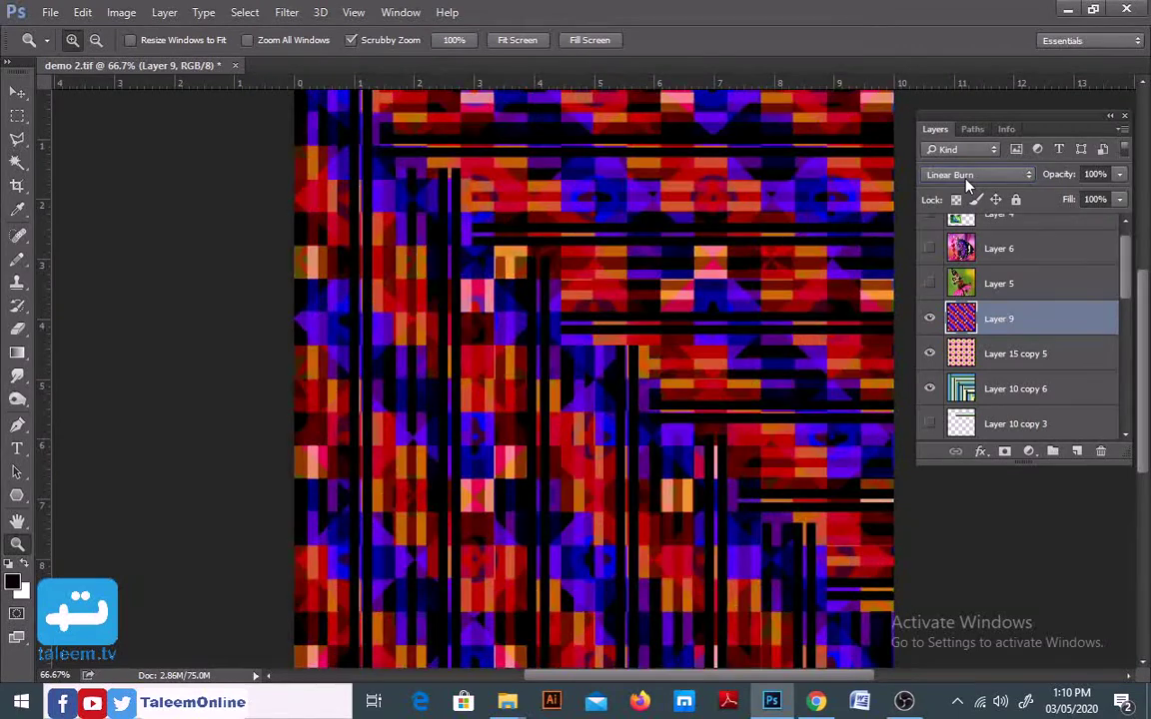
{"action": "scroll", "coordinate": [966, 183], "scroll_direction": "down", "scroll_amount": 1}
{"action": "scroll", "coordinate": [966, 184], "scroll_direction": "down", "scroll_amount": 1}
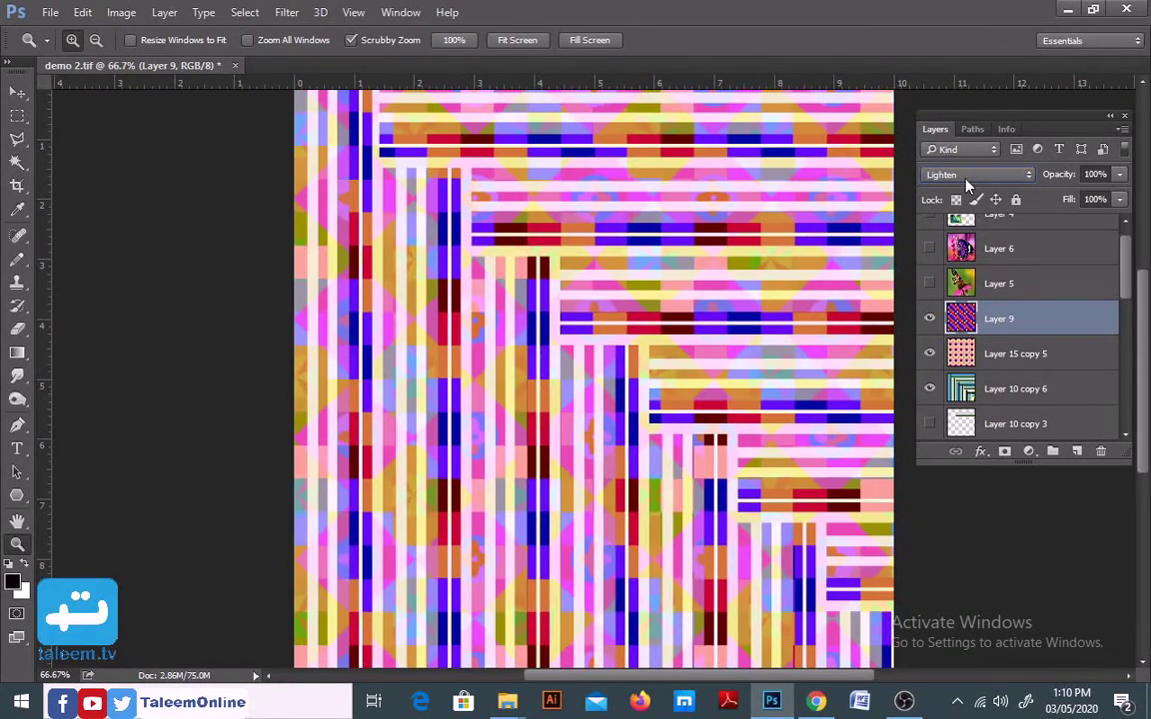
{"action": "scroll", "coordinate": [966, 184], "scroll_direction": "down", "scroll_amount": 1}
{"action": "scroll", "coordinate": [966, 184], "scroll_direction": "down", "scroll_amount": 1}
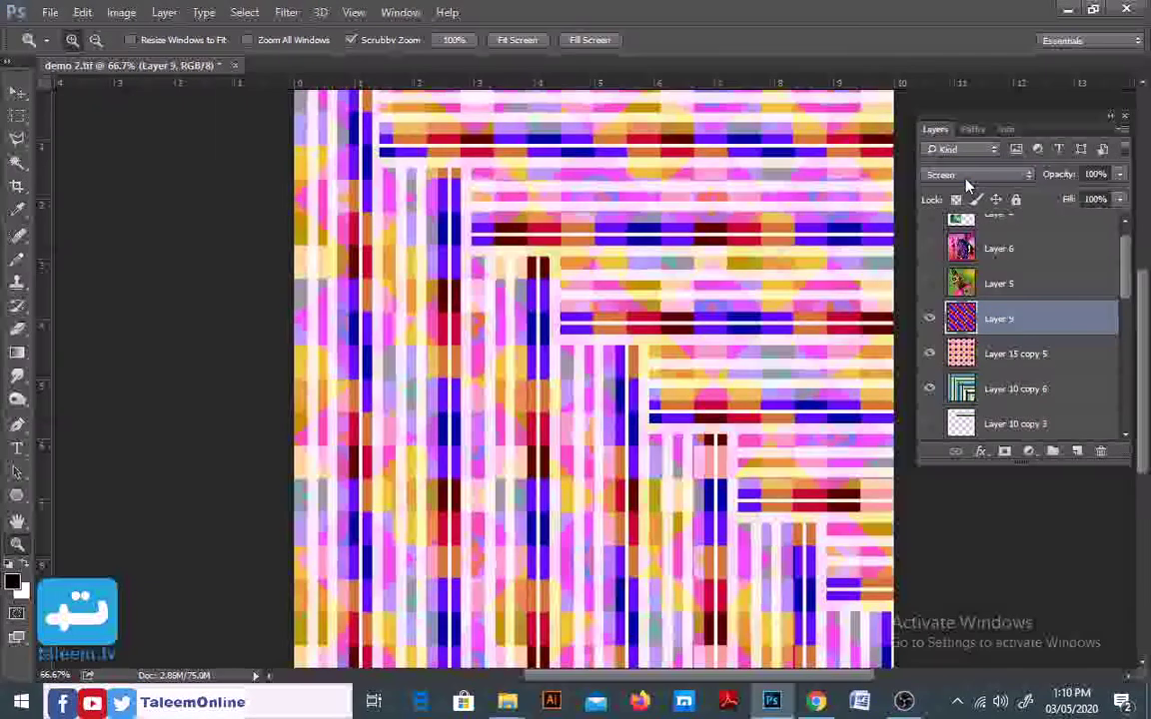
{"action": "scroll", "coordinate": [966, 184], "scroll_direction": "up", "scroll_amount": 1}
{"action": "scroll", "coordinate": [966, 184], "scroll_direction": "down", "scroll_amount": 1}
{"action": "scroll", "coordinate": [966, 184], "scroll_direction": "up", "scroll_amount": 1}
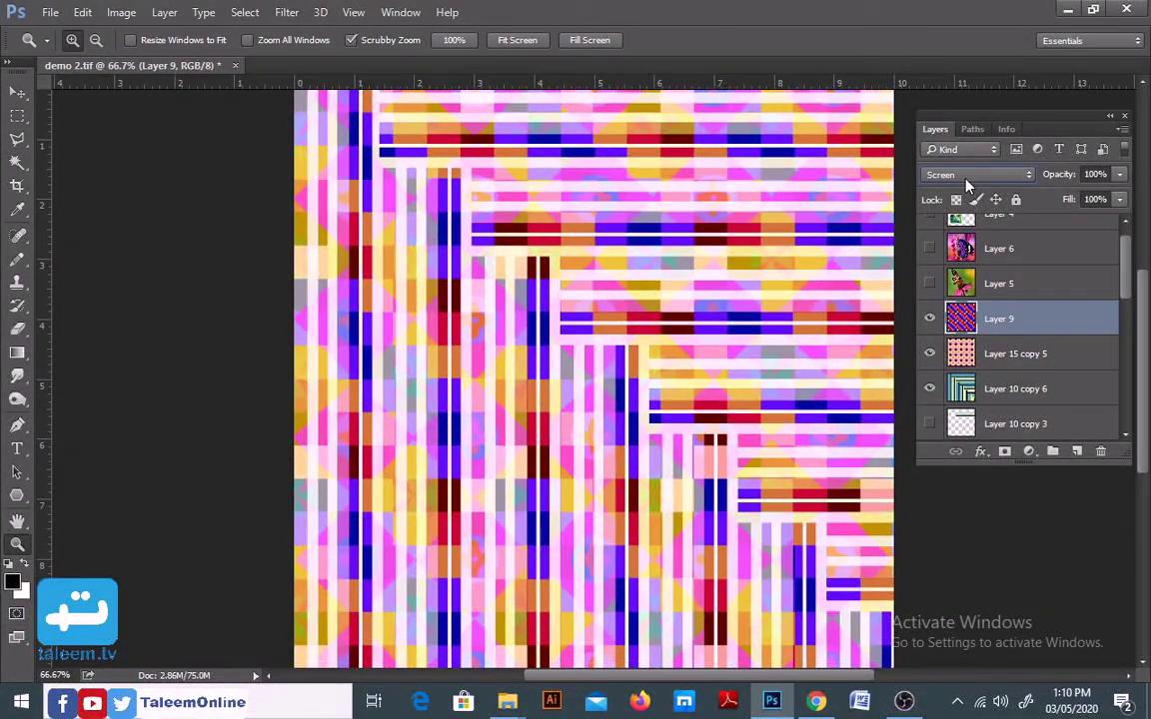
{"action": "scroll", "coordinate": [965, 184], "scroll_direction": "down", "scroll_amount": 1}
{"action": "scroll", "coordinate": [966, 184], "scroll_direction": "up", "scroll_amount": 1}
{"action": "scroll", "coordinate": [966, 184], "scroll_direction": "down", "scroll_amount": 1}
{"action": "scroll", "coordinate": [965, 184], "scroll_direction": "up", "scroll_amount": 1}
{"action": "scroll", "coordinate": [966, 184], "scroll_direction": "down", "scroll_amount": 1}
{"action": "scroll", "coordinate": [966, 184], "scroll_direction": "up", "scroll_amount": 1}
{"action": "scroll", "coordinate": [966, 184], "scroll_direction": "down", "scroll_amount": 1}
{"action": "scroll", "coordinate": [966, 184], "scroll_direction": "up", "scroll_amount": 1}
{"action": "scroll", "coordinate": [966, 184], "scroll_direction": "down", "scroll_amount": 1}
{"action": "scroll", "coordinate": [966, 184], "scroll_direction": "up", "scroll_amount": 1}
{"action": "scroll", "coordinate": [966, 184], "scroll_direction": "down", "scroll_amount": 1}
{"action": "scroll", "coordinate": [966, 183], "scroll_direction": "up", "scroll_amount": 1}
{"action": "scroll", "coordinate": [966, 184], "scroll_direction": "down", "scroll_amount": 1}
{"action": "scroll", "coordinate": [966, 184], "scroll_direction": "up", "scroll_amount": 1}
{"action": "scroll", "coordinate": [966, 183], "scroll_direction": "down", "scroll_amount": 1}
{"action": "scroll", "coordinate": [966, 184], "scroll_direction": "up", "scroll_amount": 1}
{"action": "scroll", "coordinate": [966, 184], "scroll_direction": "down", "scroll_amount": 1}
{"action": "scroll", "coordinate": [965, 184], "scroll_direction": "up", "scroll_amount": 1}
{"action": "scroll", "coordinate": [967, 185], "scroll_direction": "down", "scroll_amount": 1}
{"action": "scroll", "coordinate": [967, 185], "scroll_direction": "up", "scroll_amount": 1}
Leave Layer 9 on Overlay and move Layer 10 copy 6 above it.
{"action": "left_click", "coordinate": [969, 175]}
{"action": "scroll", "coordinate": [972, 180], "scroll_direction": "down", "scroll_amount": 1}
{"action": "scroll", "coordinate": [972, 180], "scroll_direction": "down", "scroll_amount": 1}
{"action": "scroll", "coordinate": [972, 180], "scroll_direction": "down", "scroll_amount": 1}
{"action": "scroll", "coordinate": [972, 180], "scroll_direction": "down", "scroll_amount": 1}
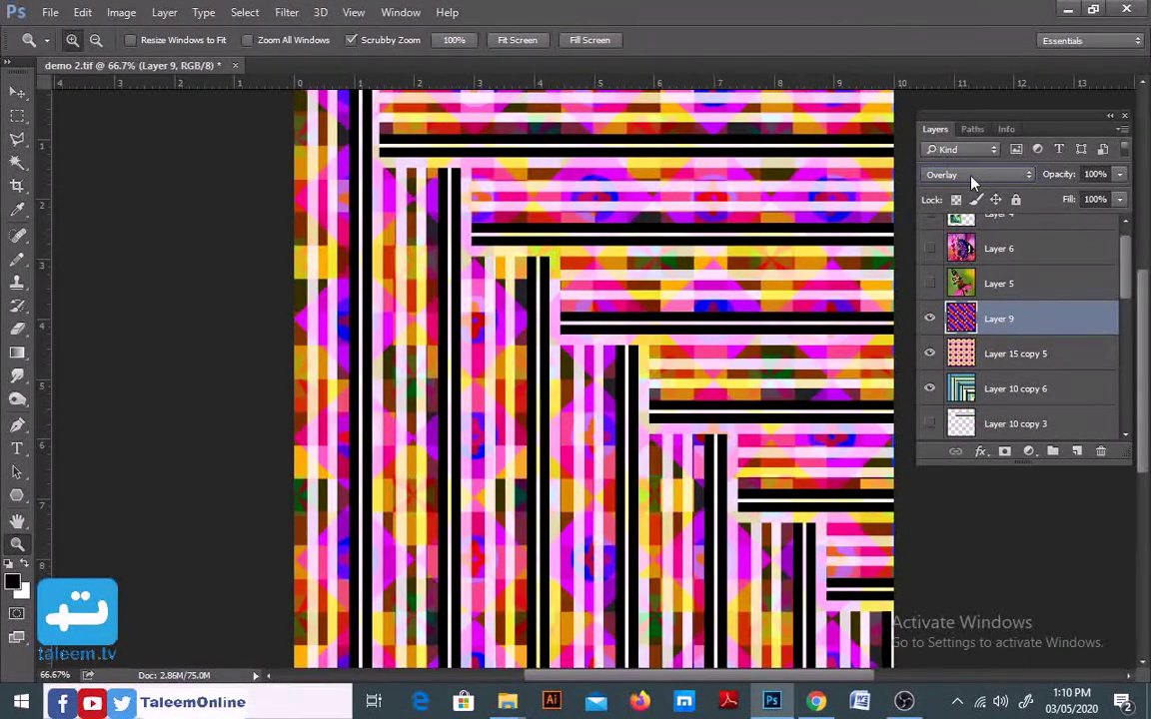
{"action": "left_click_drag", "start_coordinate": [996, 388], "coordinate": [1020, 313]}
Place Layer 10 copy 6 above Layer 9 and select it.
{"action": "left_click", "coordinate": [1029, 389]}
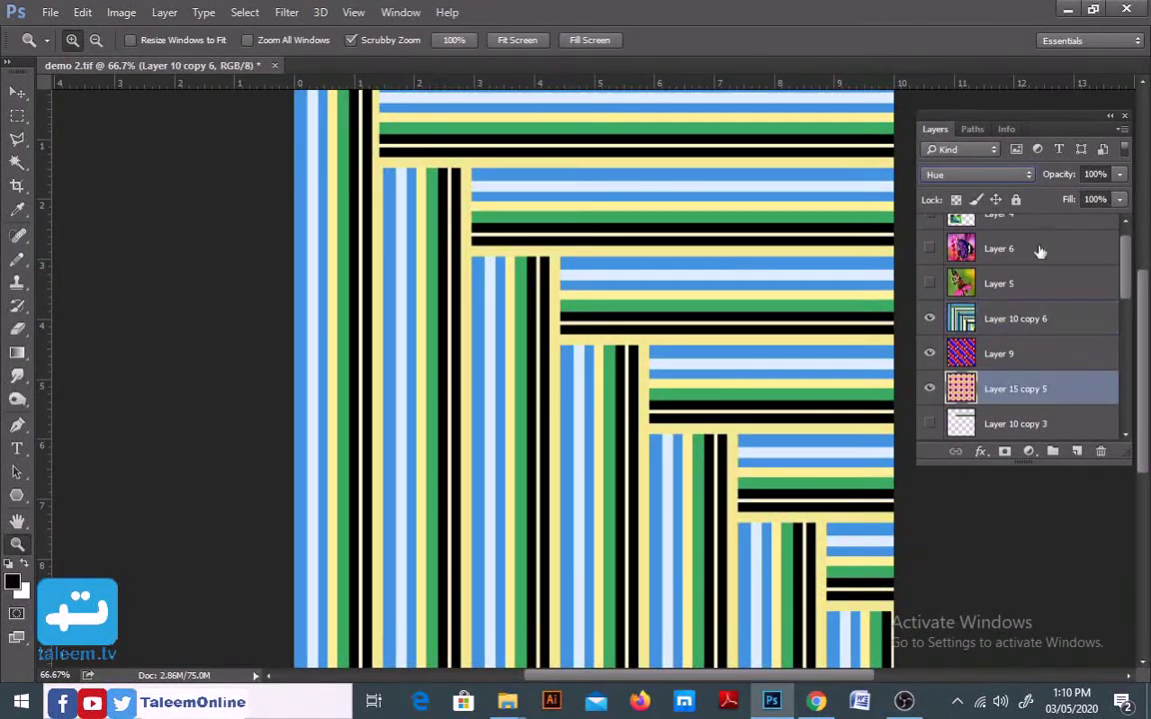
{"action": "left_click", "coordinate": [1003, 178]}
{"action": "left_click", "coordinate": [989, 320]}
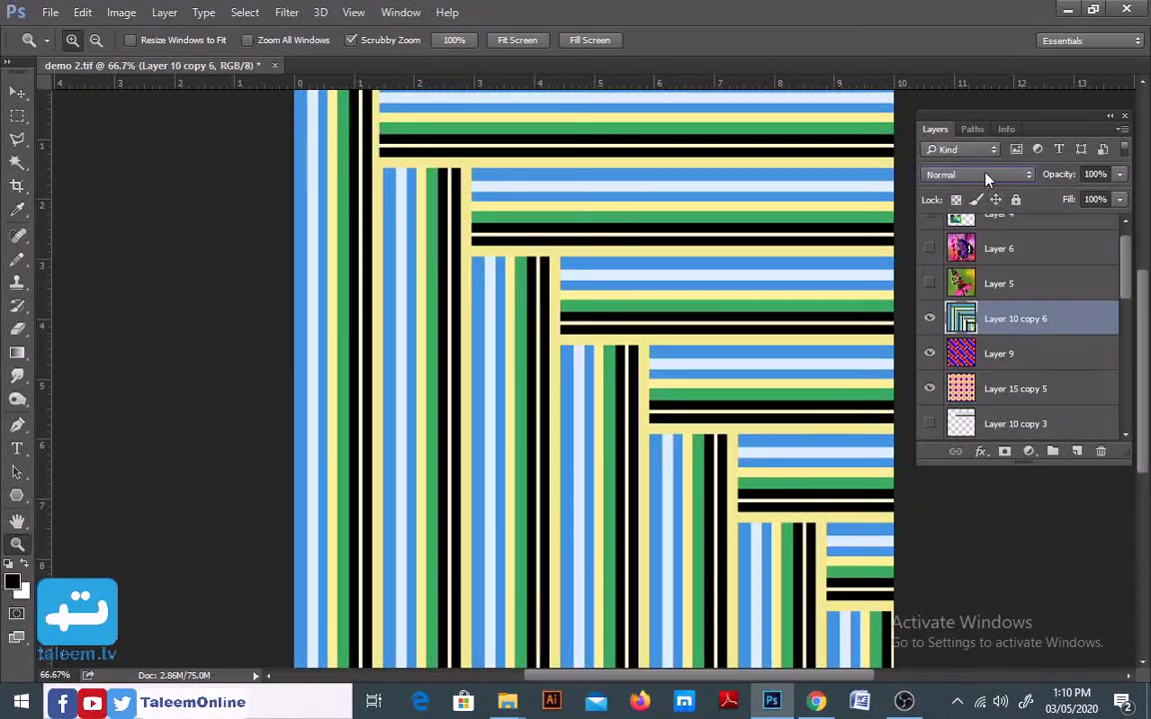
{"action": "scroll", "coordinate": [987, 176], "scroll_direction": "down", "scroll_amount": 2}
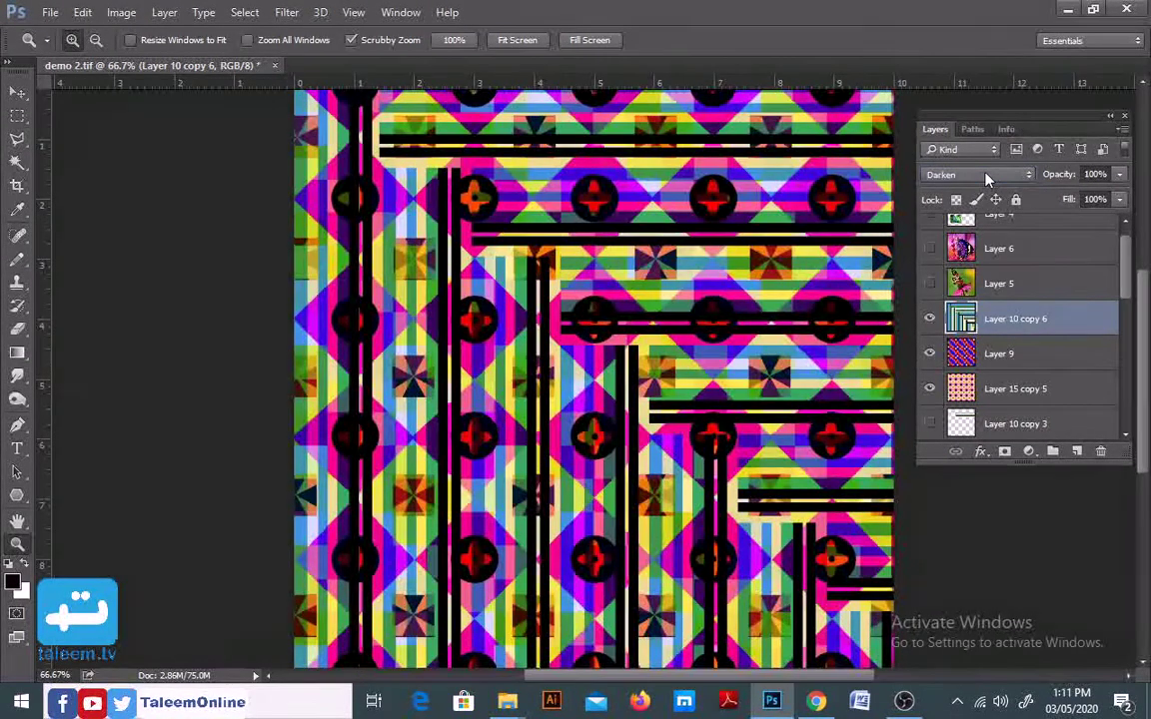
Try Multiply on Layer 10 copy 6, then set it to Screen.
{"action": "left_click", "coordinate": [974, 176]}
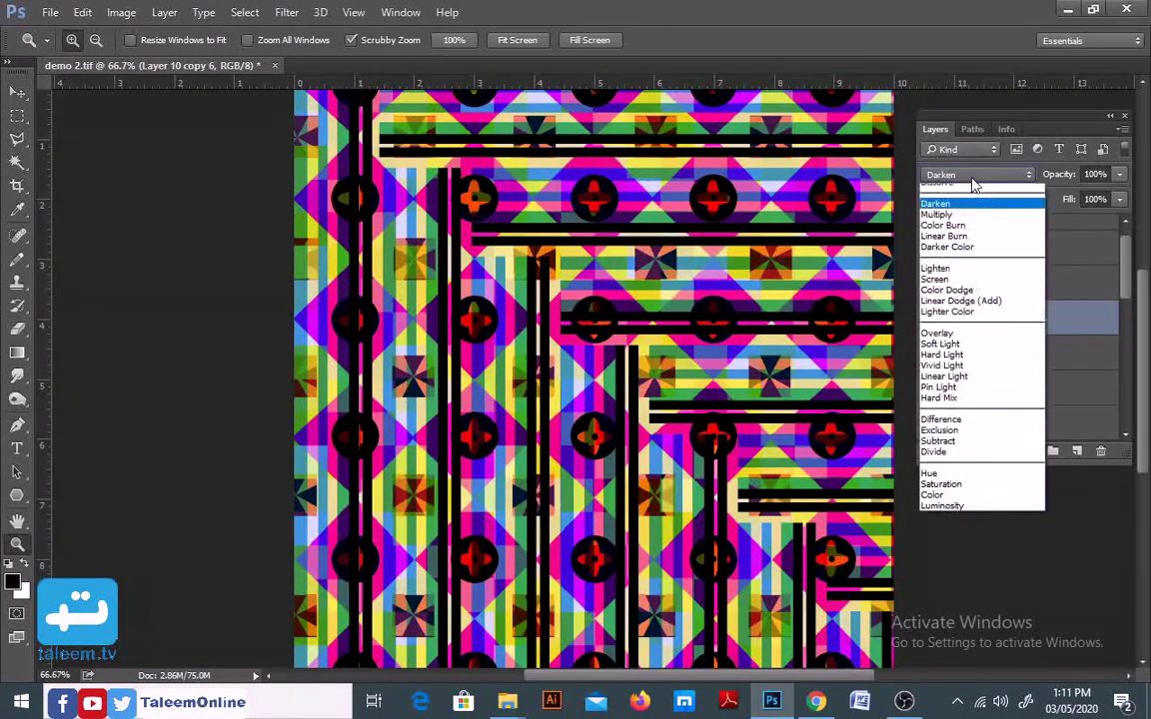
{"action": "left_click", "coordinate": [939, 233]}
{"action": "left_click", "coordinate": [974, 175]}
{"action": "scroll", "coordinate": [974, 175], "scroll_direction": "down", "scroll_amount": 1}
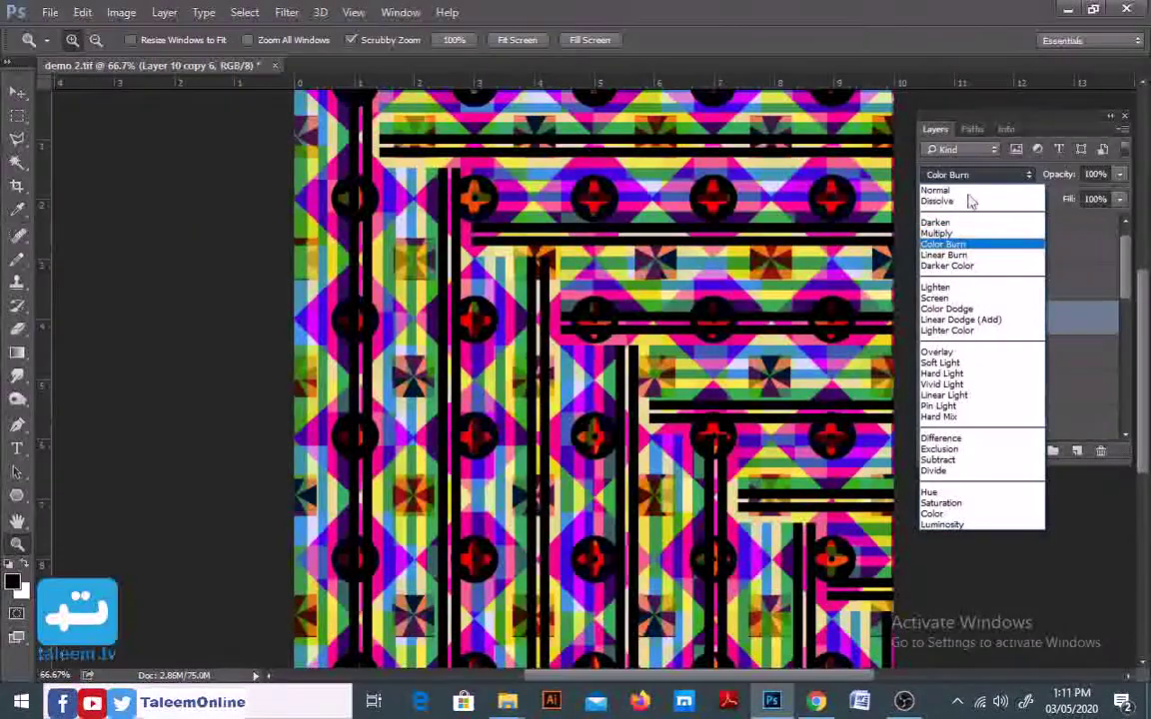
{"action": "scroll", "coordinate": [974, 176], "scroll_direction": "down", "scroll_amount": 1}
{"action": "scroll", "coordinate": [974, 176], "scroll_direction": "down", "scroll_amount": 1}
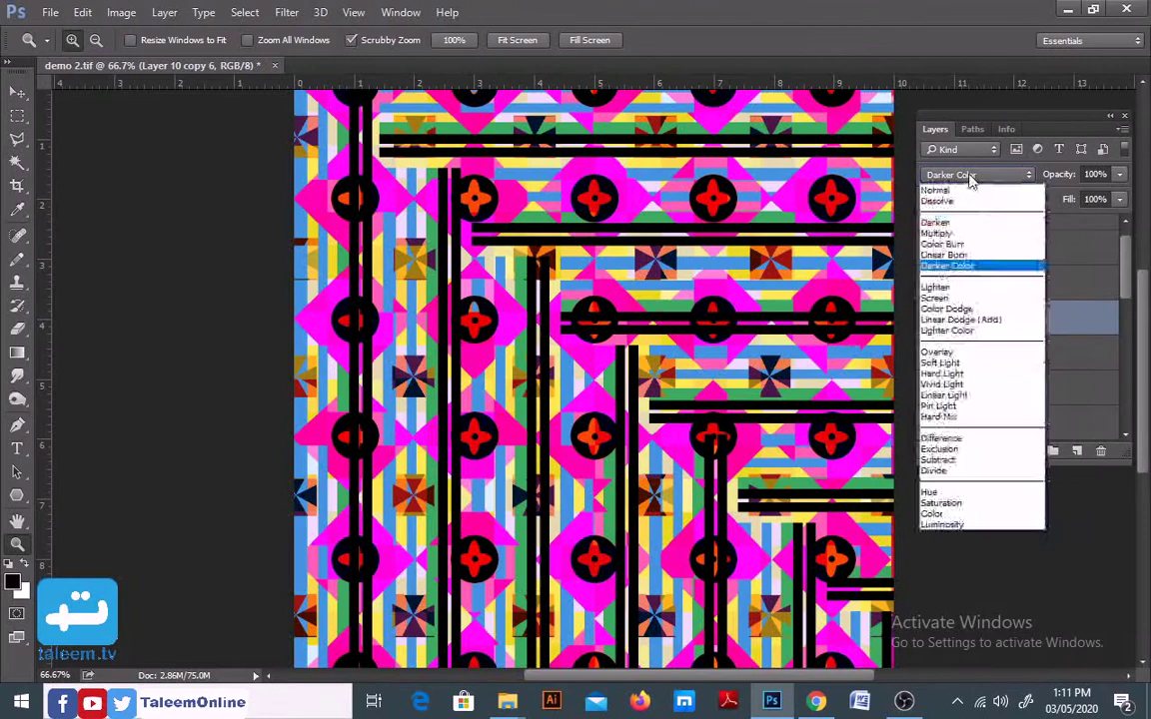
{"action": "left_click", "coordinate": [974, 297]}
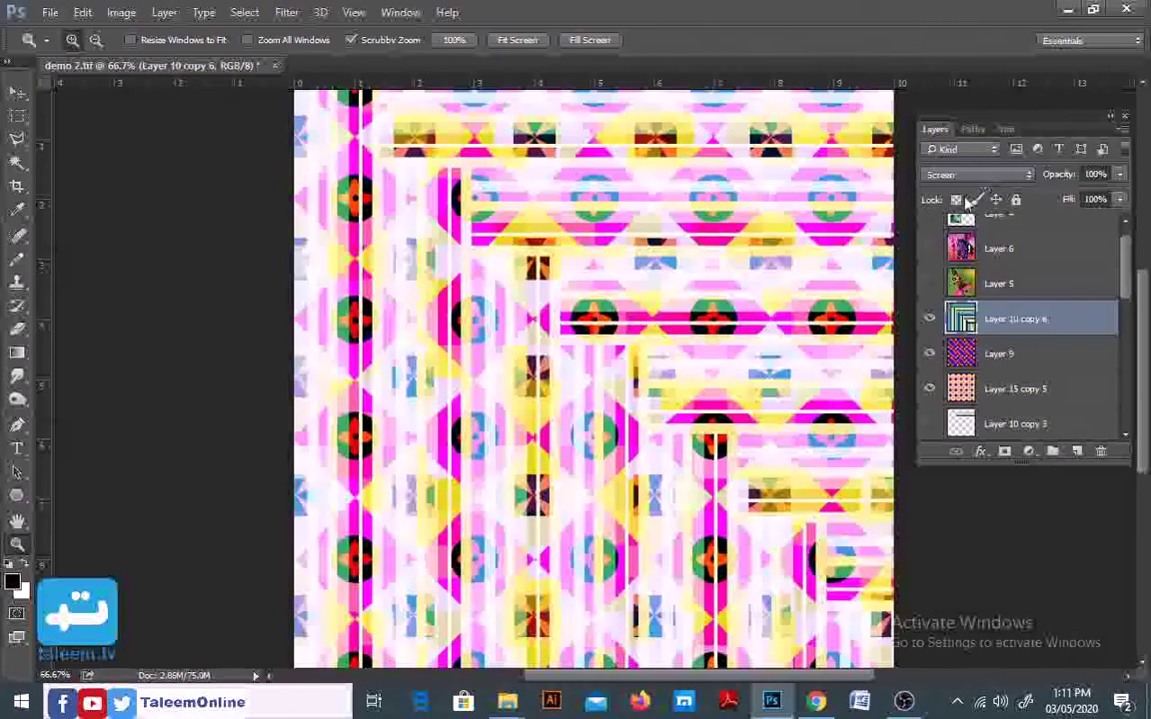
Hide Layer 9 and Layer 10 copy 6, show Layers 5 and 6, and select Layer 6.
{"action": "left_click_drag", "start_coordinate": [930, 354], "coordinate": [939, 302]}
{"action": "left_click", "coordinate": [930, 284]}
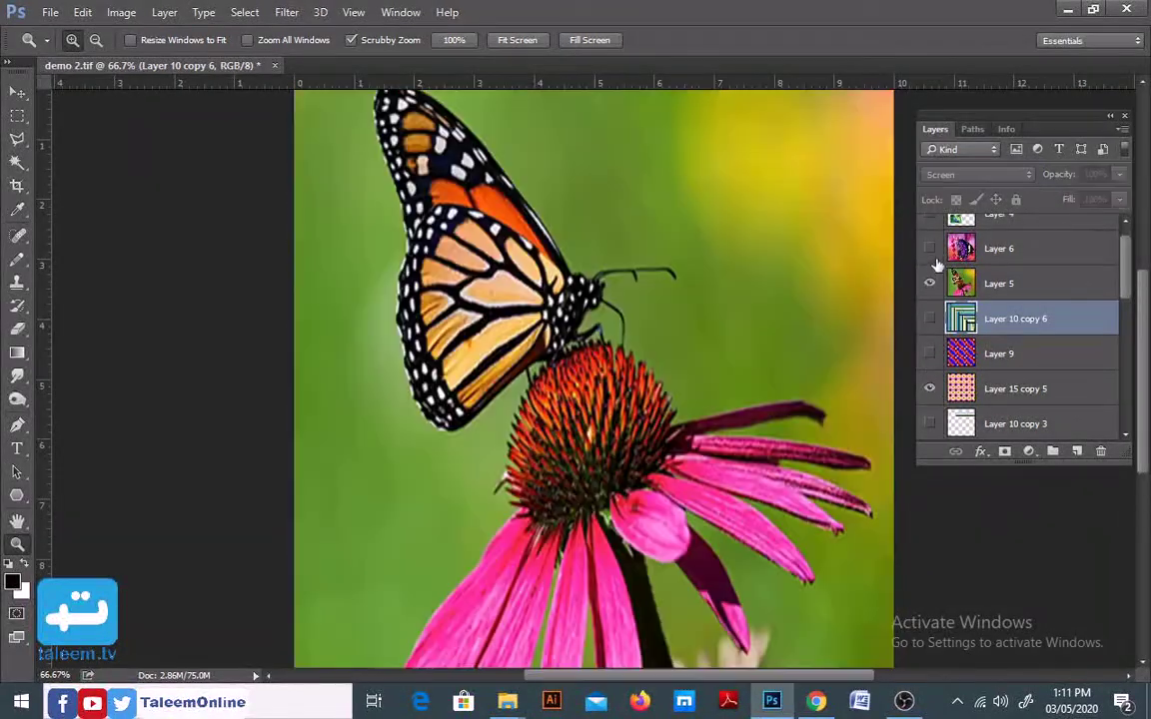
{"action": "left_click", "coordinate": [930, 249]}
{"action": "left_click", "coordinate": [999, 248]}
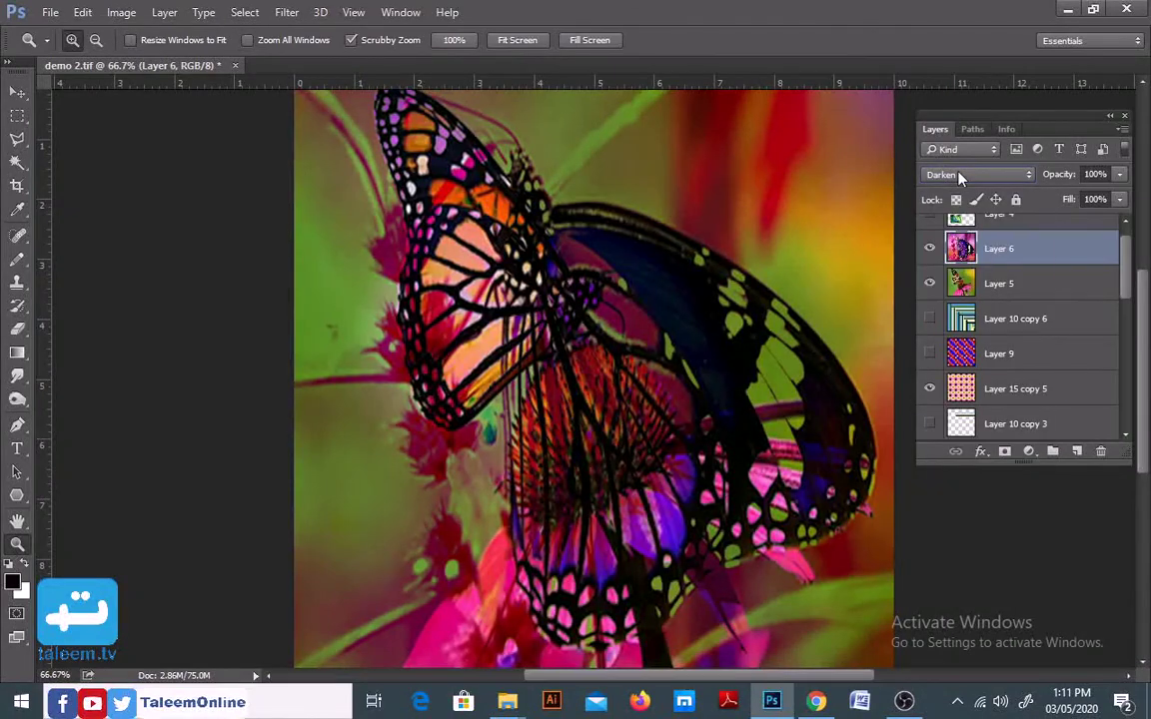
Scroll Layer 6's blend mode down the list to Vivid Light.
{"action": "scroll", "coordinate": [959, 175], "scroll_direction": "down", "scroll_amount": 1}
{"action": "scroll", "coordinate": [959, 176], "scroll_direction": "down", "scroll_amount": 1}
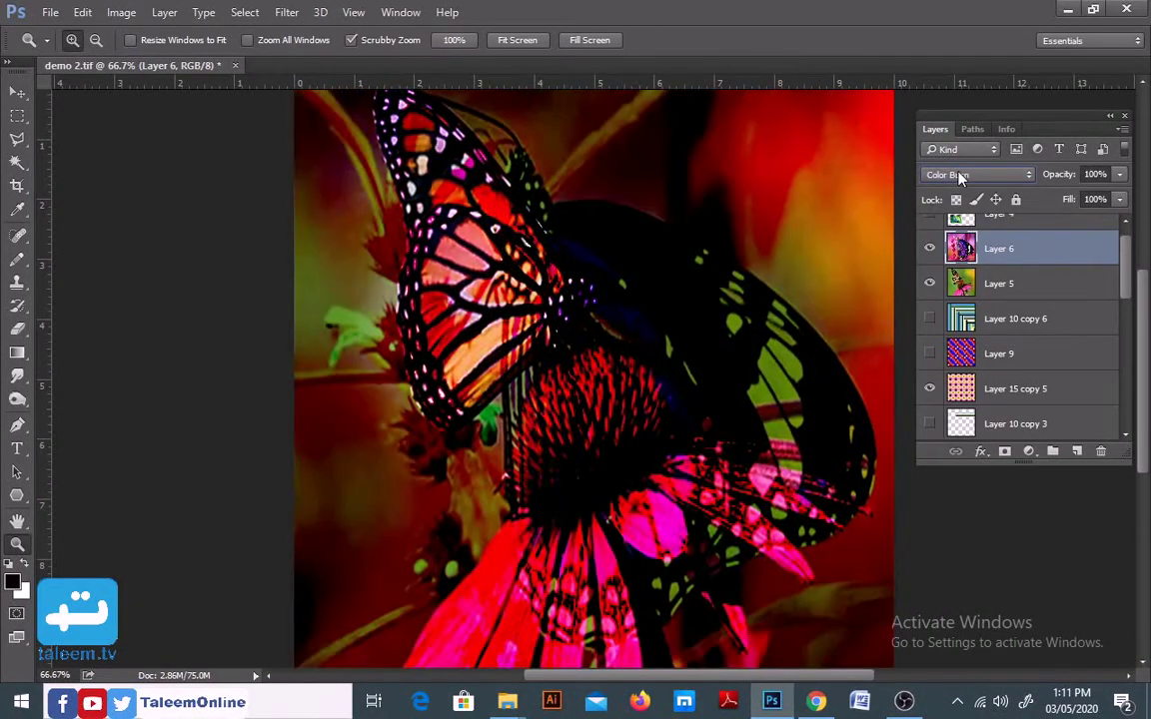
{"action": "scroll", "coordinate": [959, 176], "scroll_direction": "down", "scroll_amount": 1}
{"action": "scroll", "coordinate": [958, 176], "scroll_direction": "down", "scroll_amount": 1}
{"action": "scroll", "coordinate": [959, 175], "scroll_direction": "down", "scroll_amount": 1}
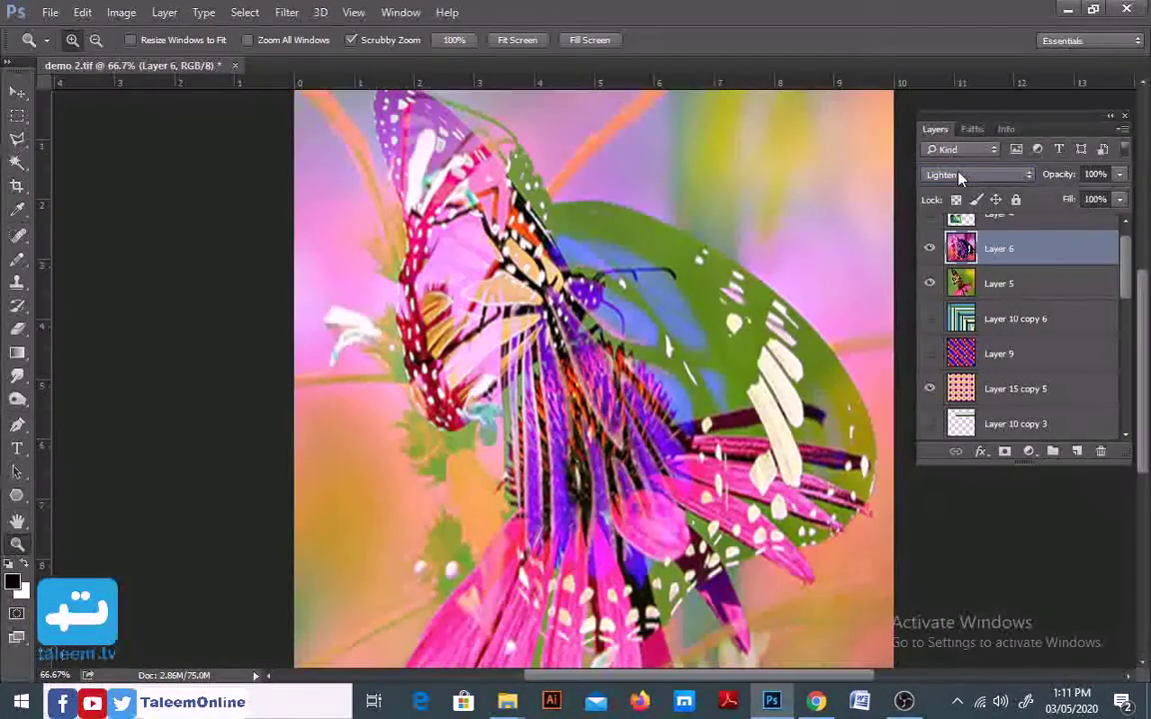
{"action": "scroll", "coordinate": [959, 176], "scroll_direction": "down", "scroll_amount": 1}
{"action": "scroll", "coordinate": [959, 176], "scroll_direction": "down", "scroll_amount": 1}
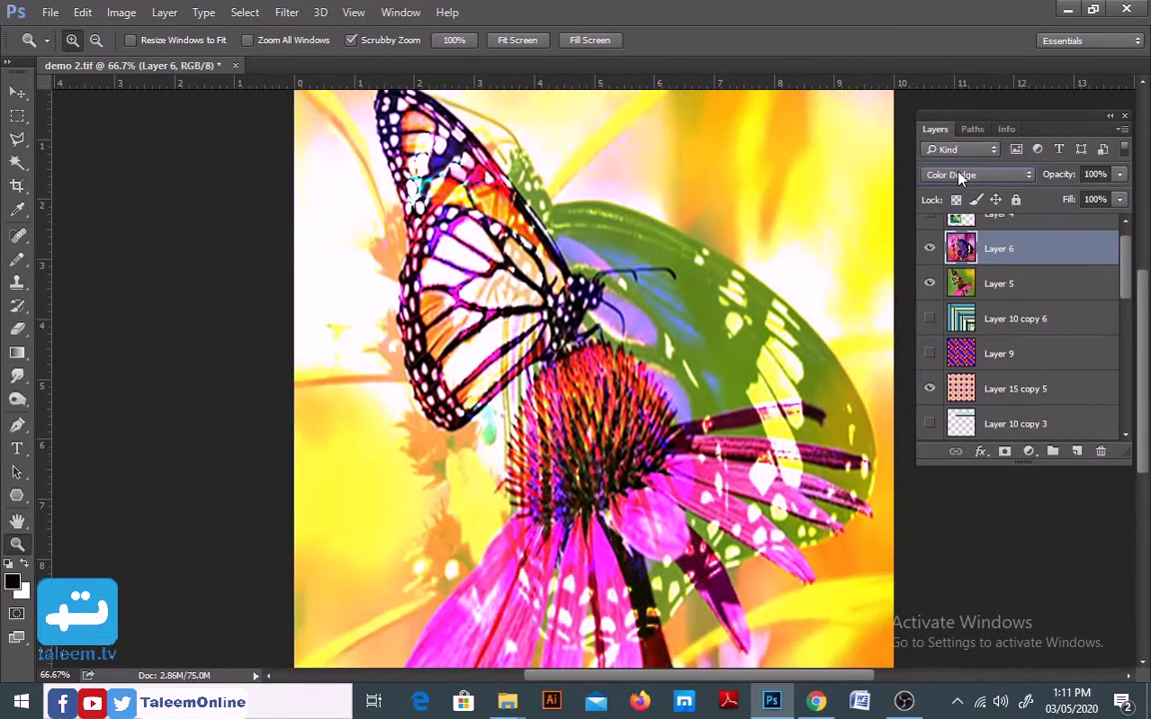
{"action": "scroll", "coordinate": [959, 176], "scroll_direction": "down", "scroll_amount": 1}
{"action": "scroll", "coordinate": [959, 175], "scroll_direction": "down", "scroll_amount": 1}
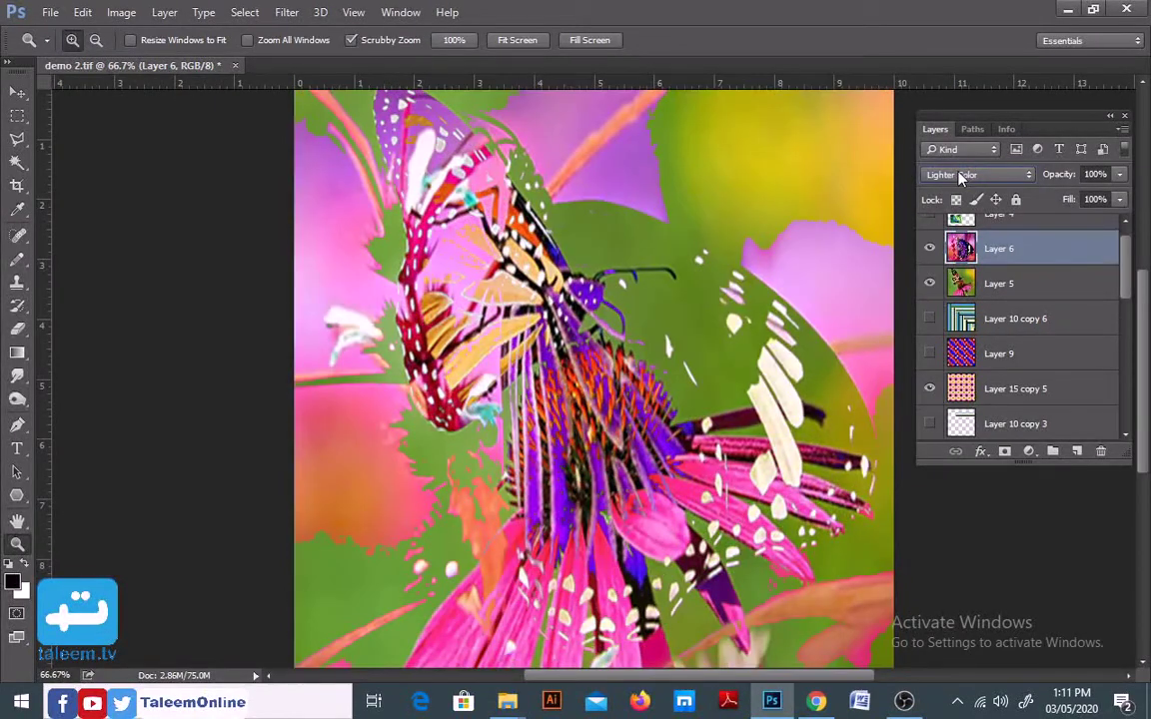
{"action": "scroll", "coordinate": [959, 176], "scroll_direction": "down", "scroll_amount": 1}
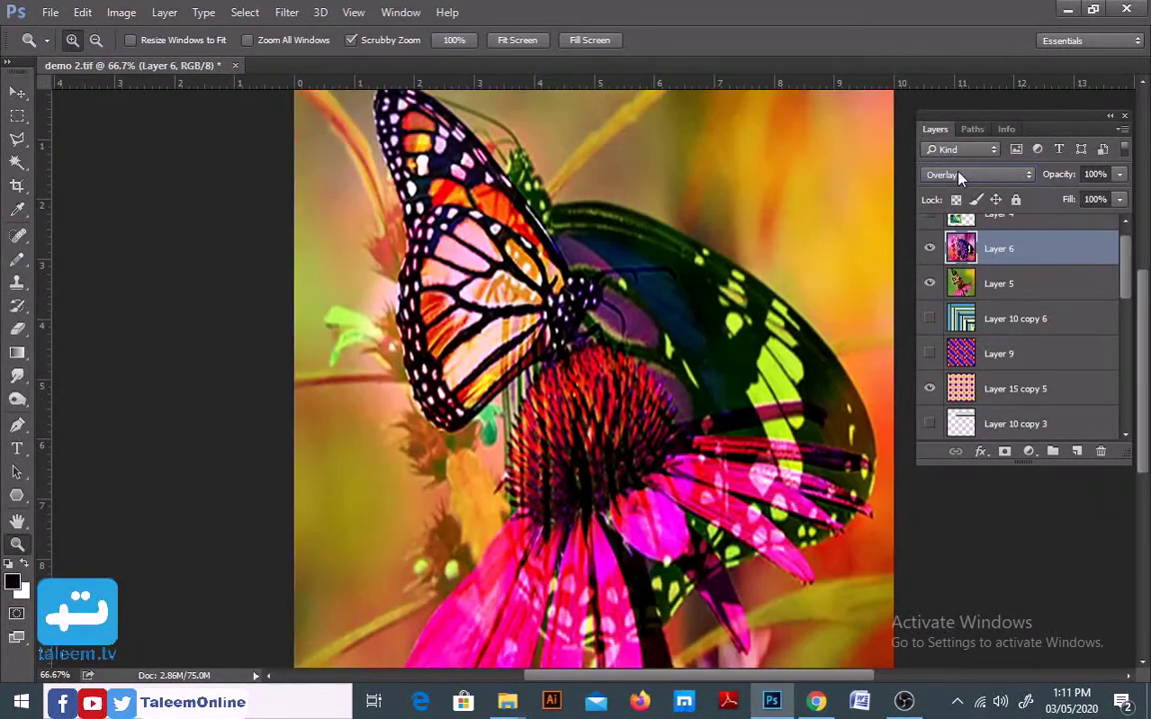
{"action": "scroll", "coordinate": [959, 175], "scroll_direction": "down", "scroll_amount": 1}
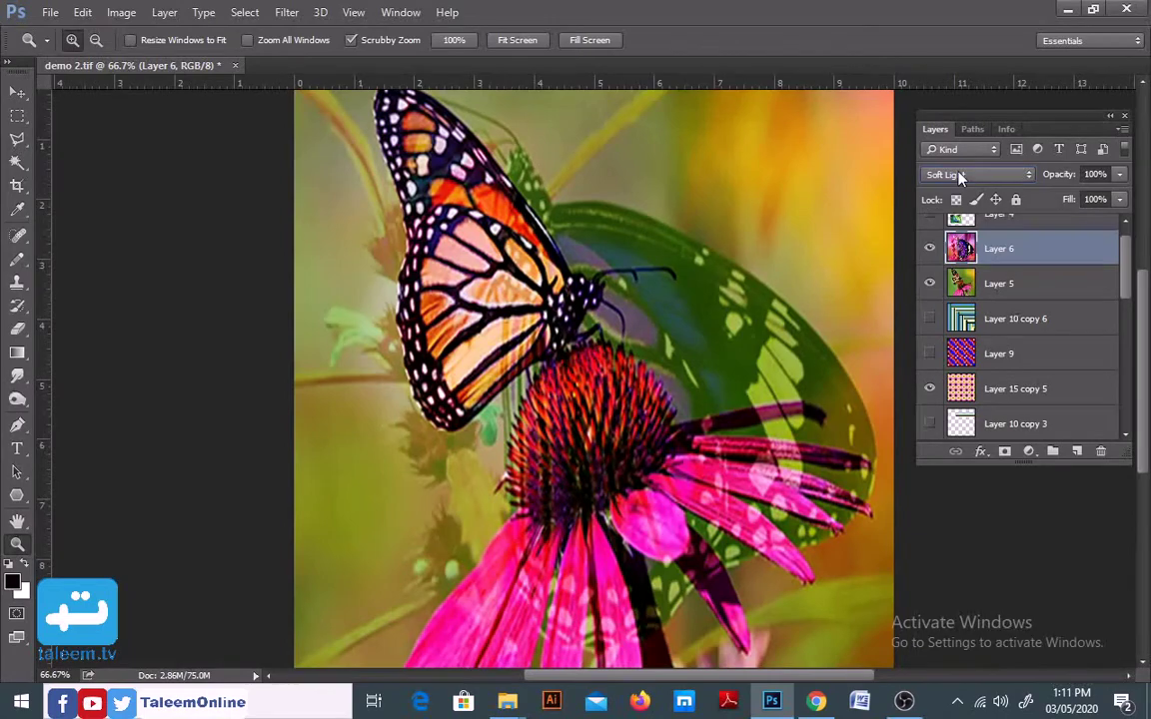
{"action": "scroll", "coordinate": [959, 176], "scroll_direction": "down", "scroll_amount": 1}
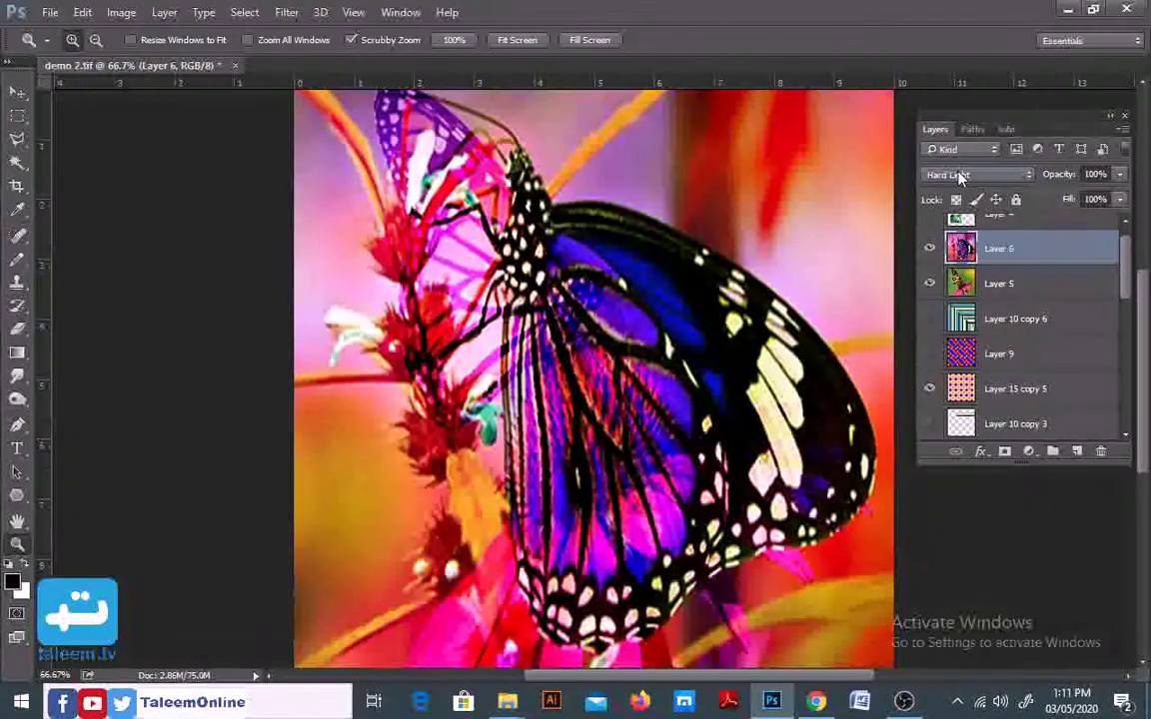
{"action": "scroll", "coordinate": [959, 176], "scroll_direction": "down", "scroll_amount": 1}
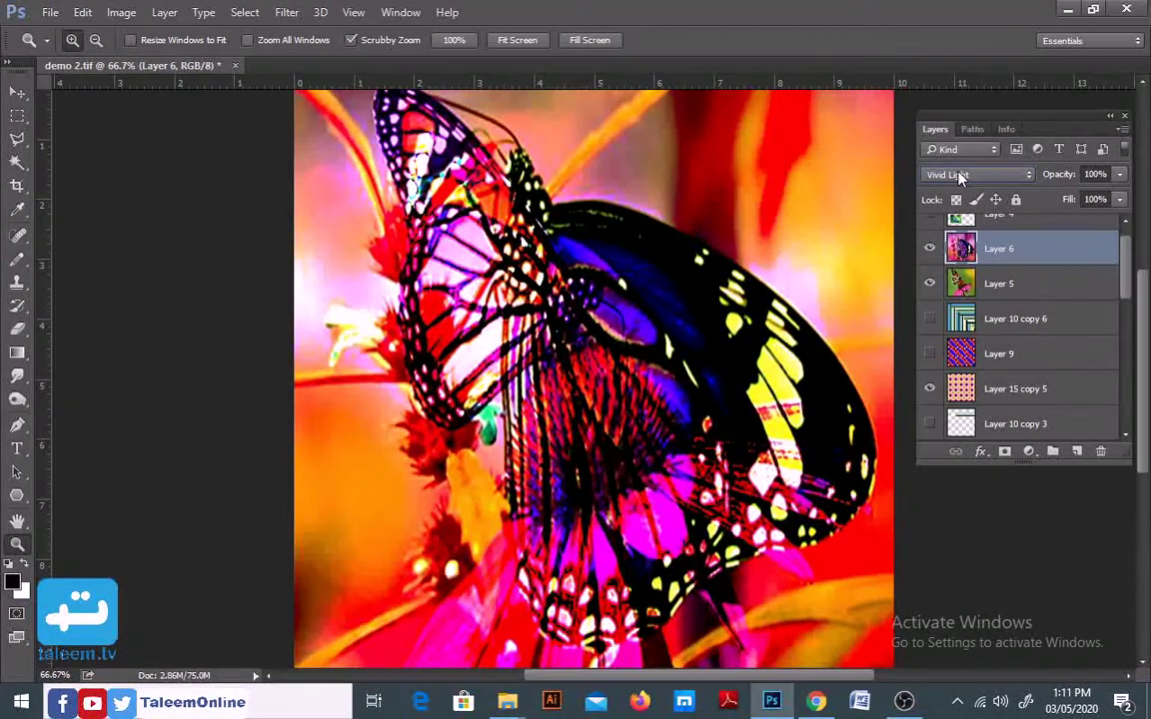